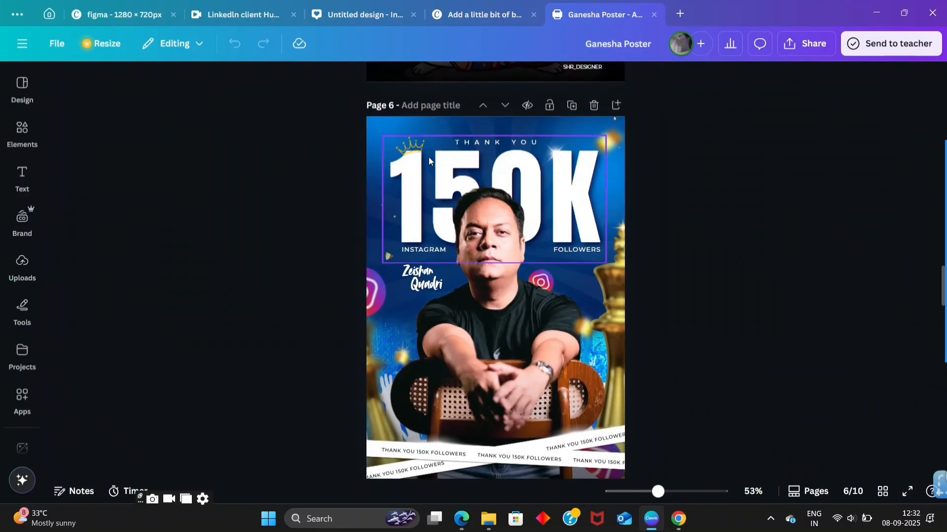
Shift the 150K heading toward the poster's upper-left corner, then examine the layer stack of page 6 and the mockup pages after it
drag(428, 157, 386, 141)
click(483, 288)
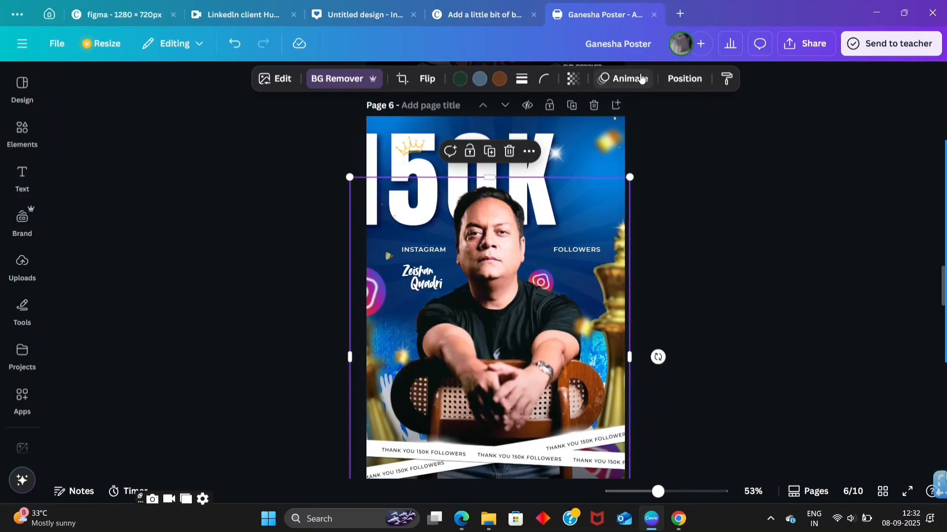
click(625, 132)
click(675, 79)
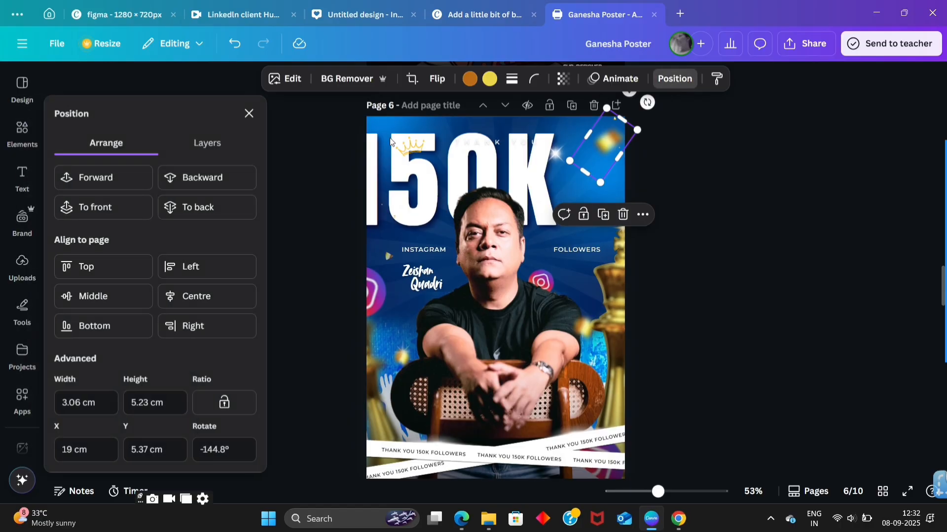
click(201, 144)
scroll(203, 248, up, 10)
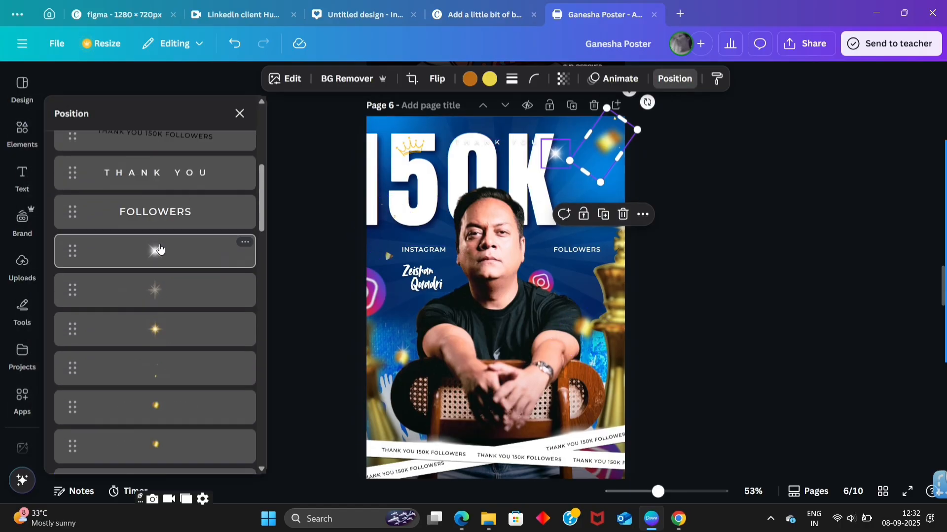
scroll(204, 248, down, 10)
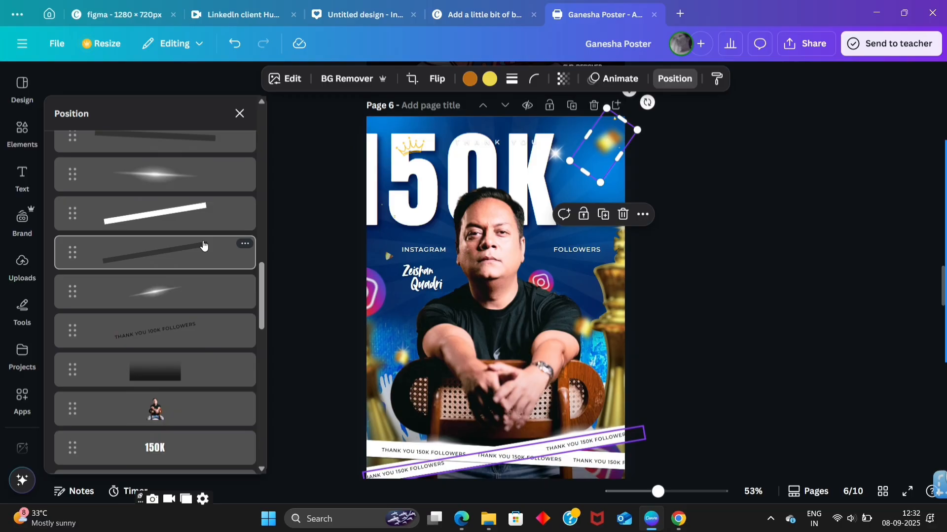
scroll(204, 245, down, 5)
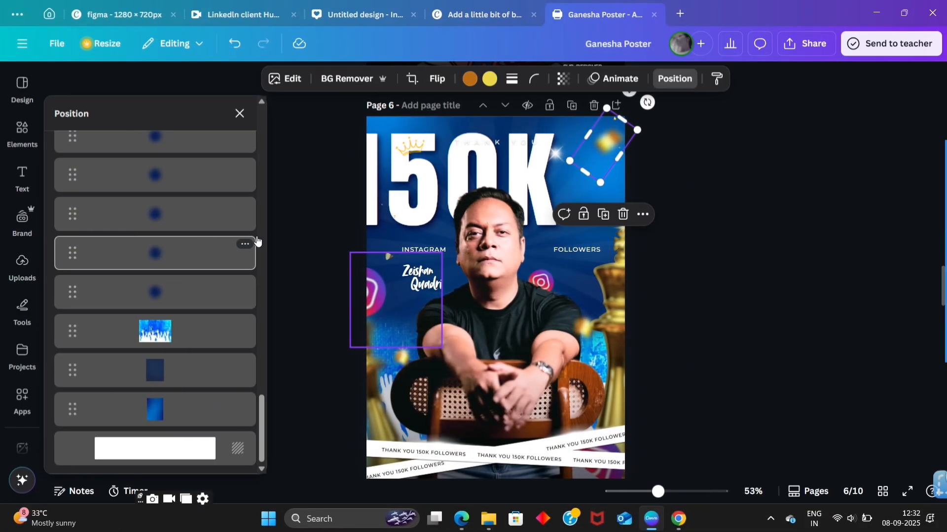
scroll(695, 199, down, 5)
scroll(695, 200, down, 15)
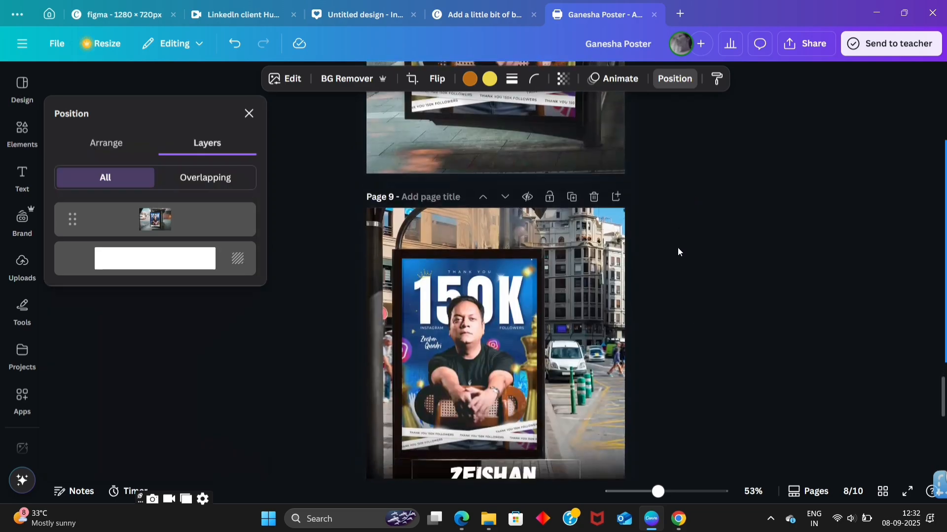
click(509, 472)
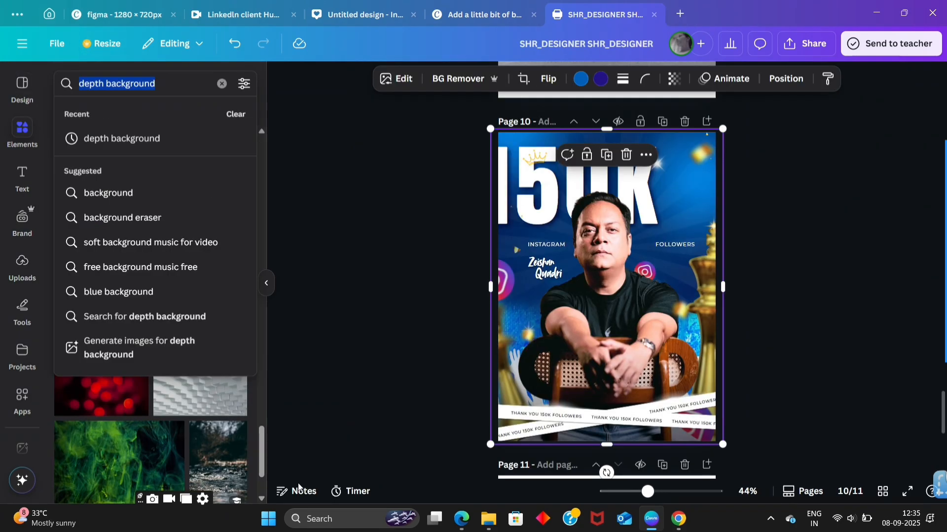
Switch the photo search from "depth background" to the related search "Gradient background"
click(362, 445)
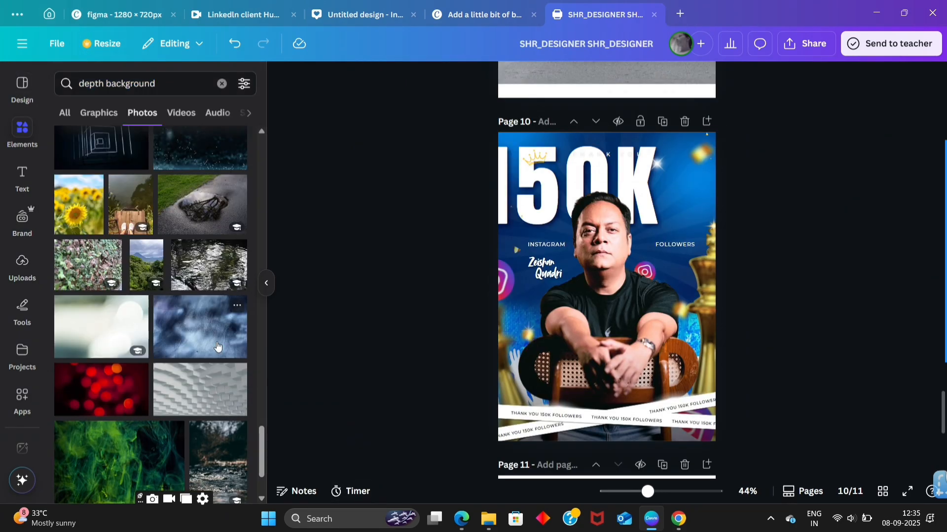
scroll(158, 302, up, 5)
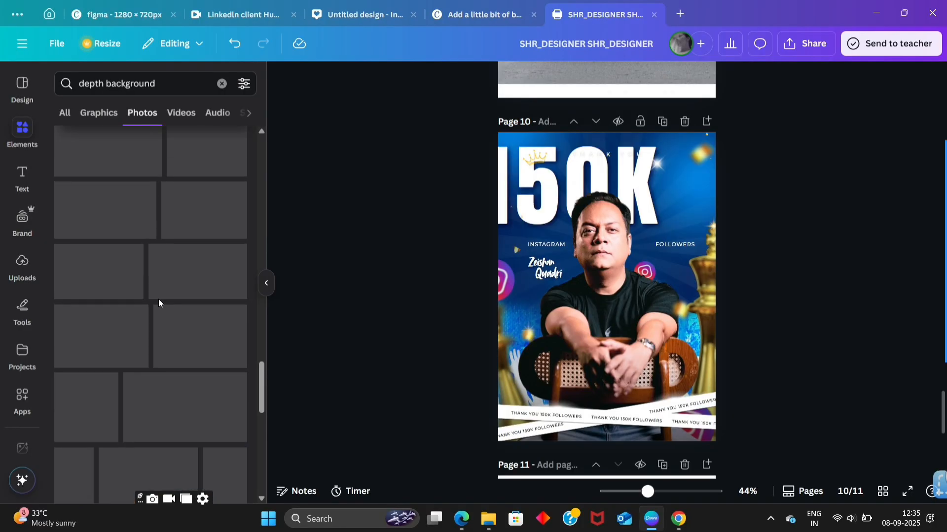
scroll(143, 295, up, 1)
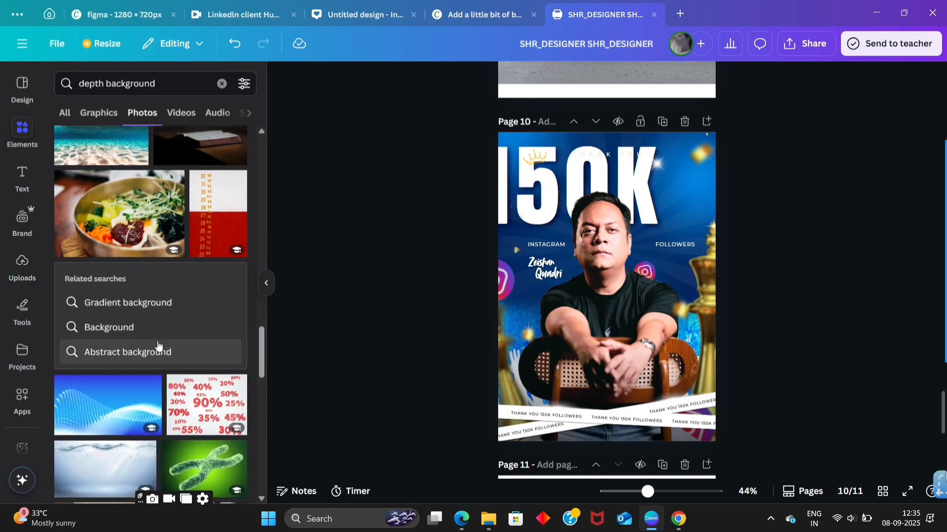
click(144, 308)
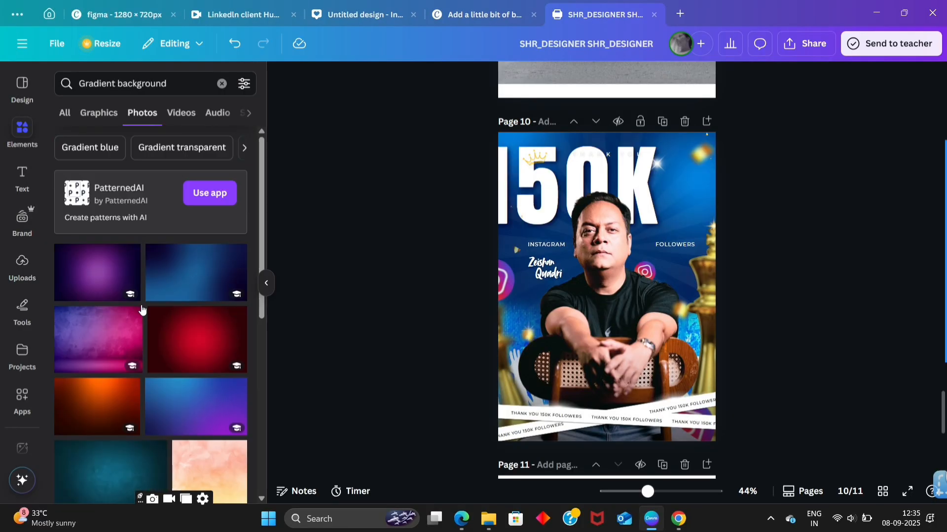
Add the dark blue gradient photo to blank page 11 and enlarge it to cover the whole page
scroll(715, 257, down, 6)
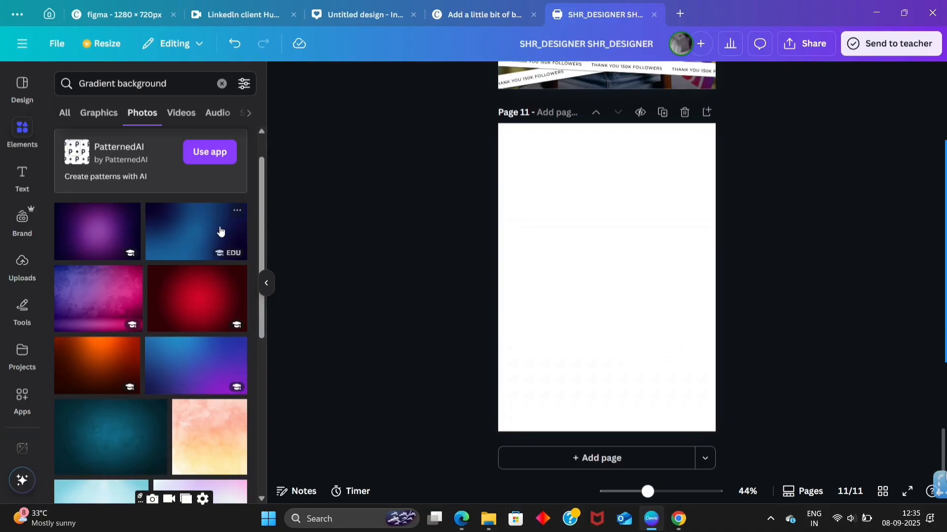
click(220, 230)
drag(620, 260, 596, 154)
drag(666, 220, 725, 352)
drag(631, 279, 599, 434)
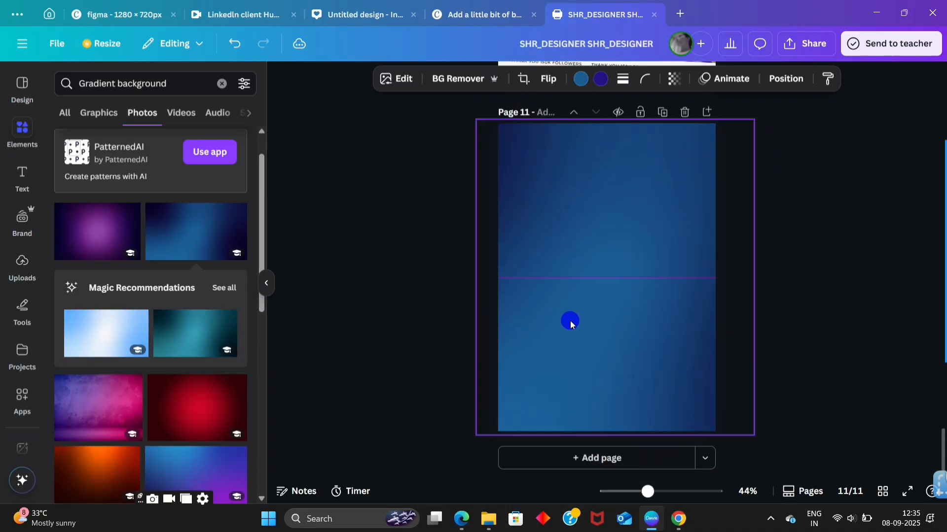
click(778, 203)
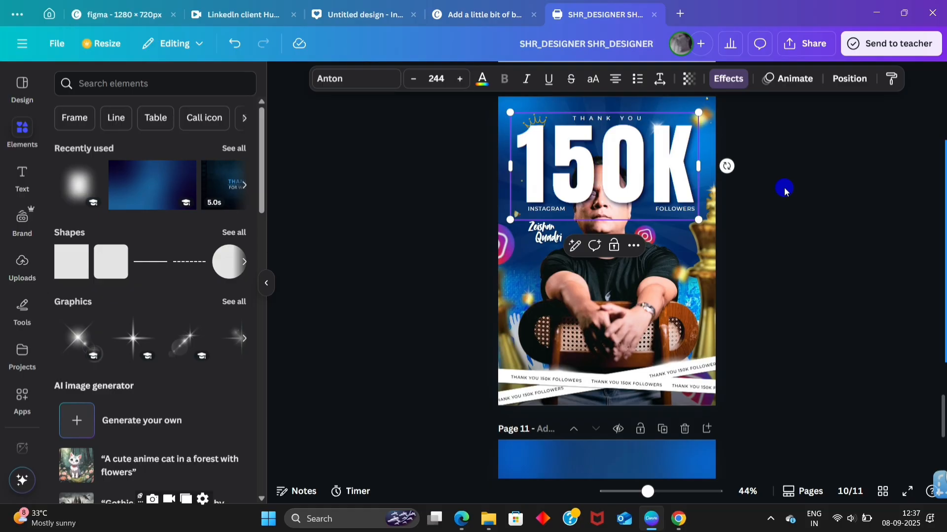
Search the elements for "yellow" and browse the graphics and photo results
click(785, 190)
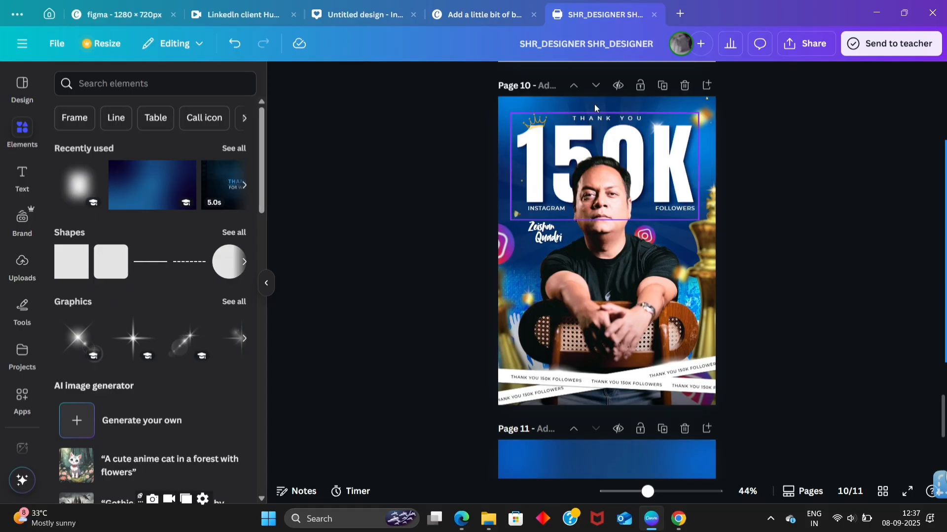
click(135, 81)
text(yellow)
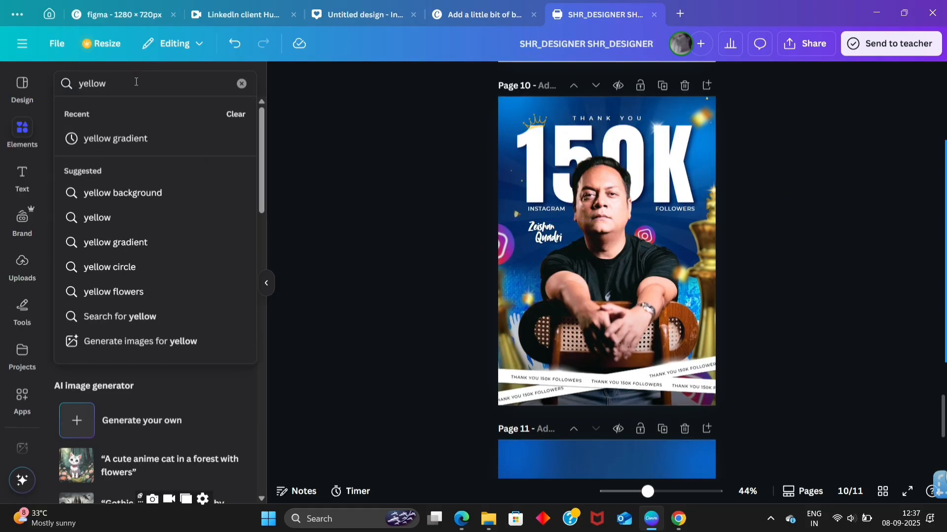
key(Return)
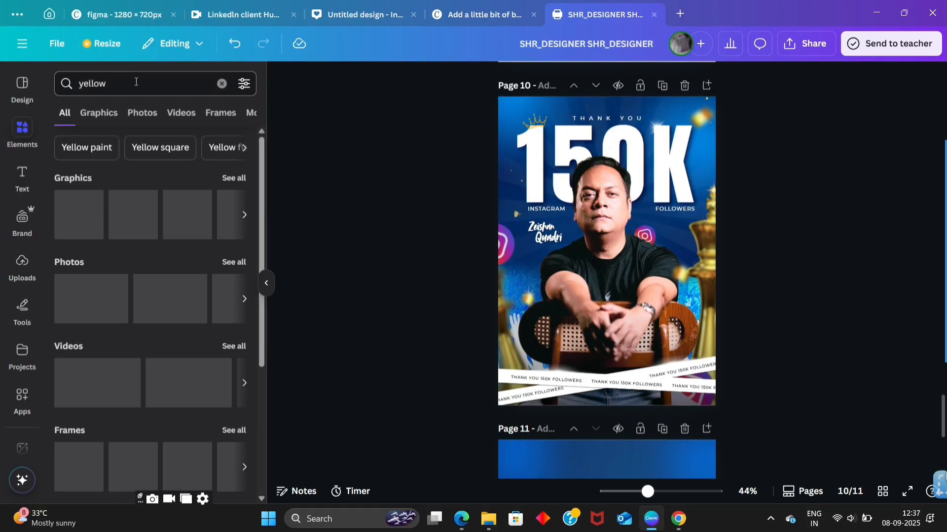
click(118, 113)
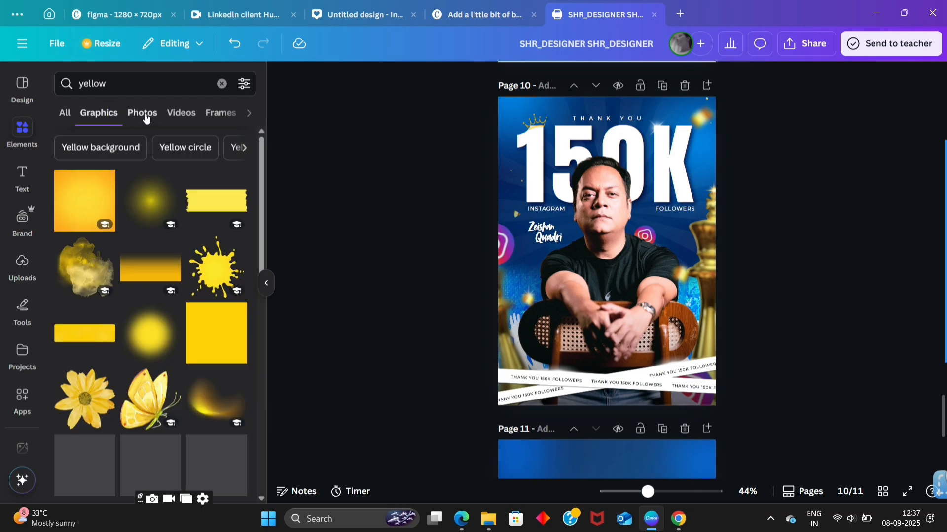
click(142, 113)
scroll(150, 261, down, 5)
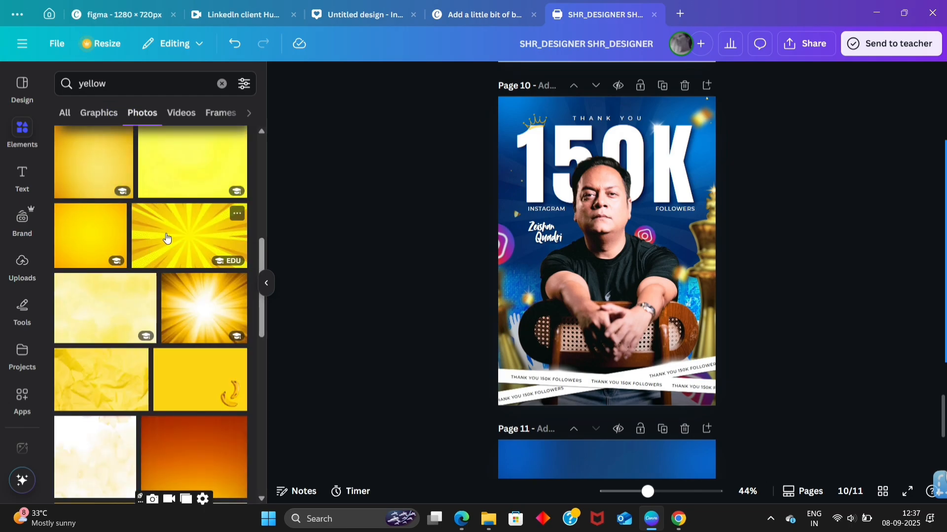
Search the graphics for "yellow gradient" and look through the results for a sunburst
click(99, 113)
click(138, 78)
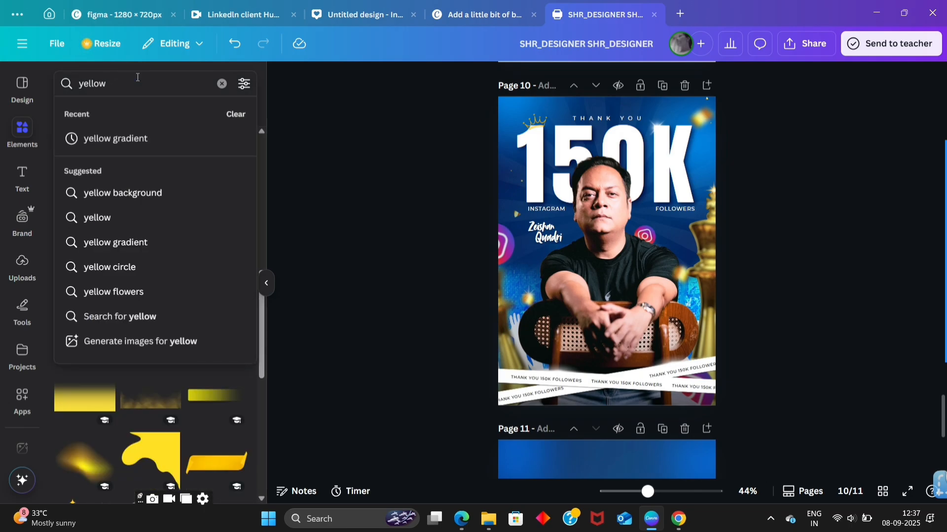
key(Down)
key(Return)
scroll(145, 238, down, 5)
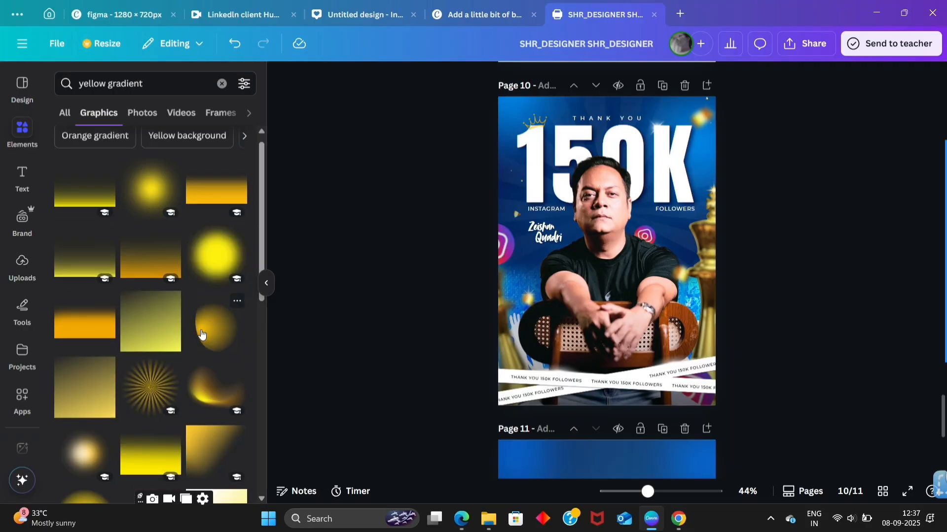
Add the yellow sunburst rays graphic to page 11 and enlarge it to slightly more than the page width
click(146, 238)
drag(612, 345, 610, 317)
drag(686, 379, 724, 417)
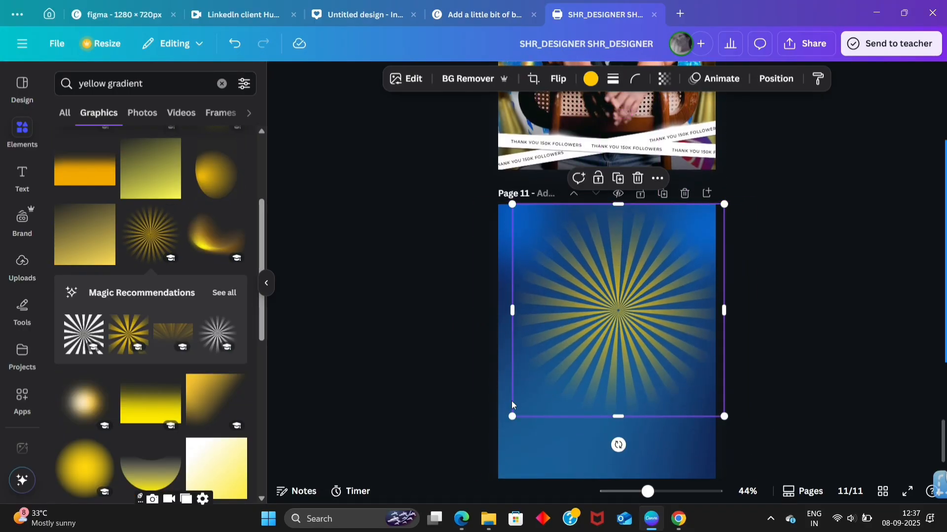
drag(511, 418, 491, 426)
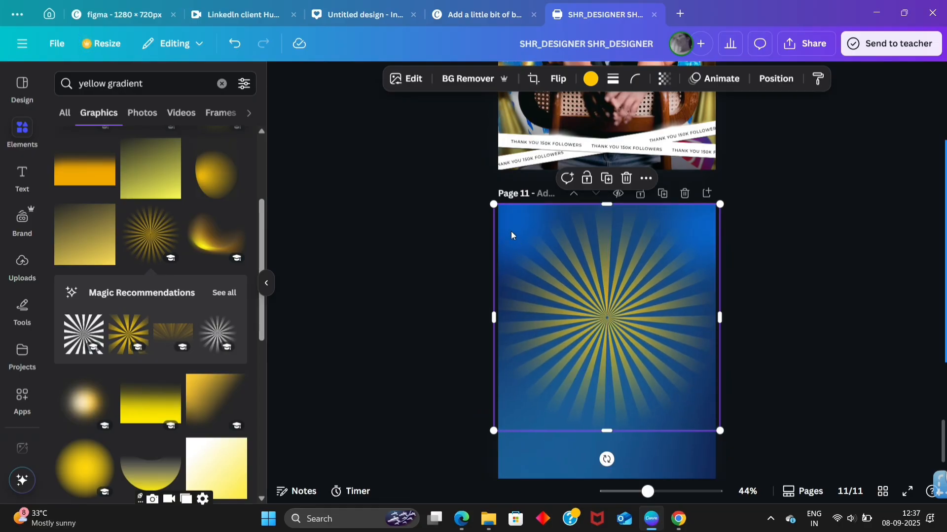
Reduce the sunburst graphic's transparency setting to about 21 so the rays blend into the blue background
click(664, 78)
drag(698, 129, 630, 143)
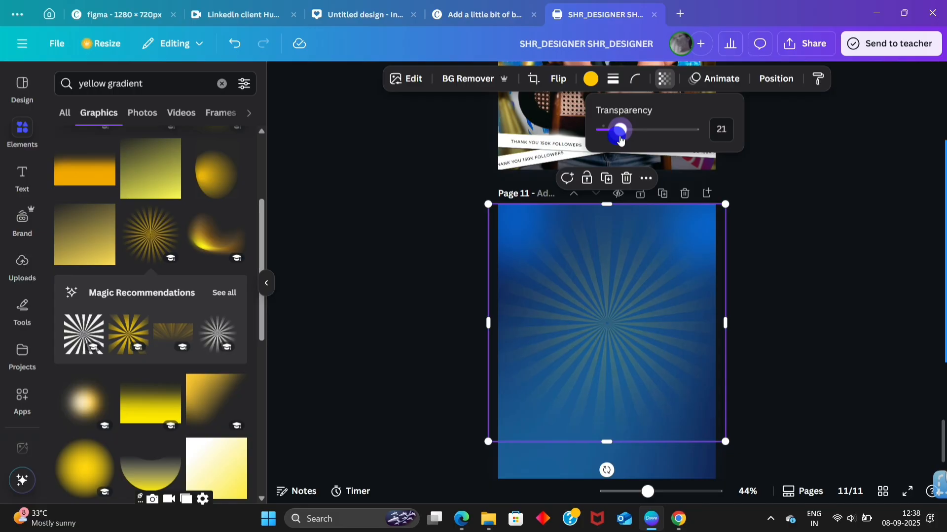
click(769, 249)
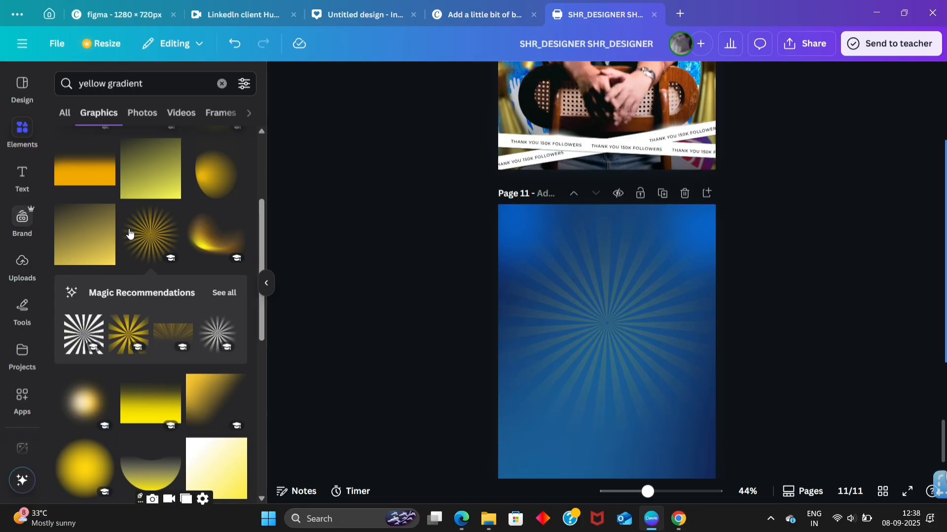
Insert the portrait of the man seated on a chair from the Downloads folder onto page 11
click(23, 184)
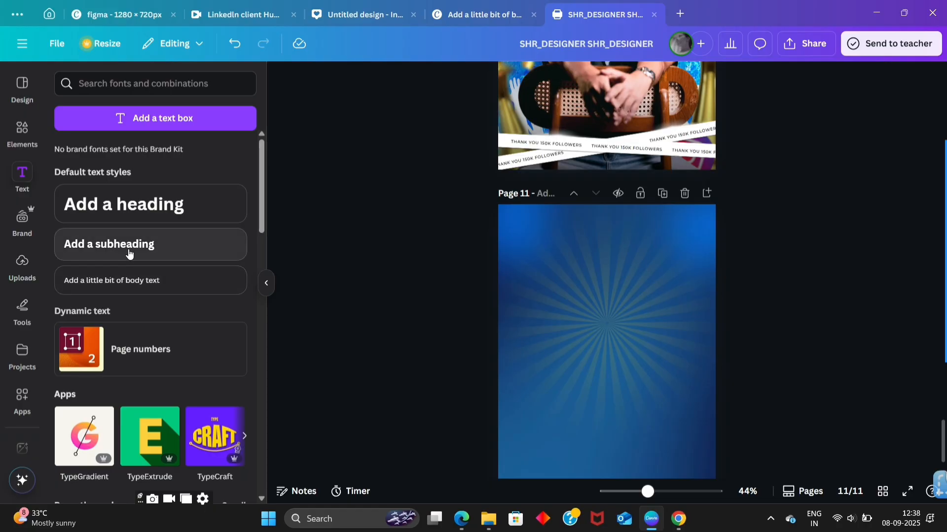
click(489, 519)
scroll(274, 294, down, 10)
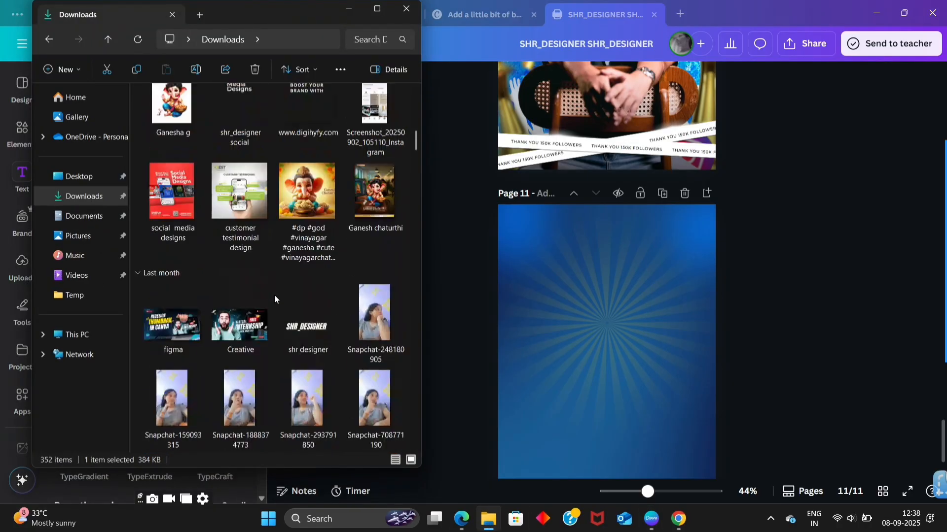
drag(384, 286, 575, 310)
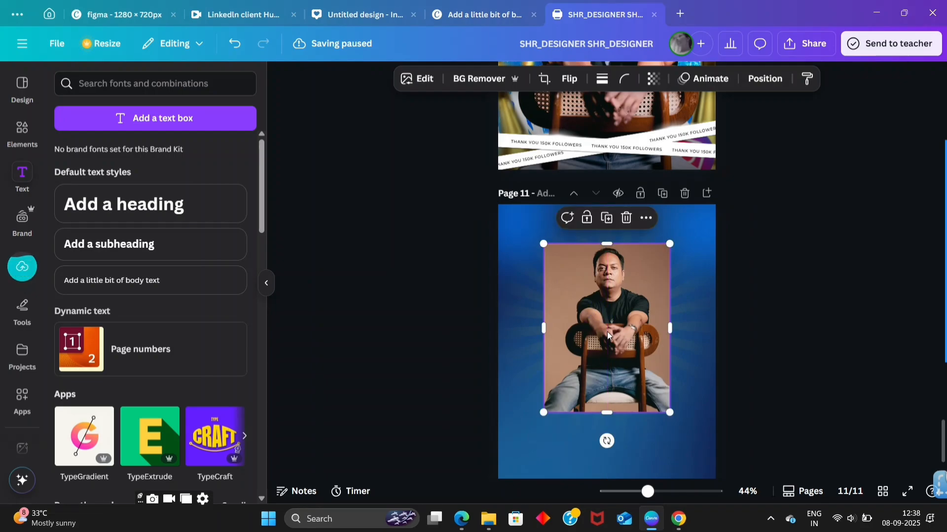
Remove the brown background from the portrait photo on page 11
scroll(672, 294, up, 6)
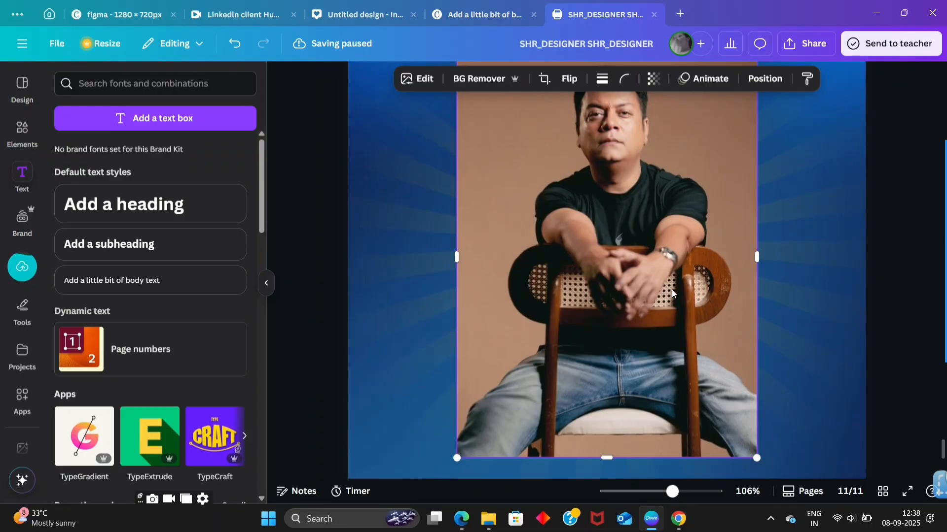
scroll(673, 294, down, 4)
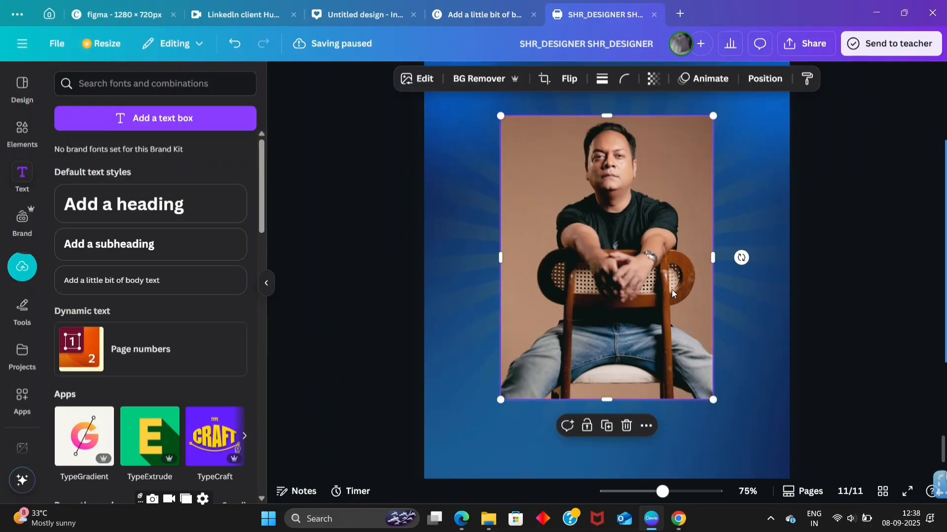
scroll(672, 294, up, 1)
click(446, 79)
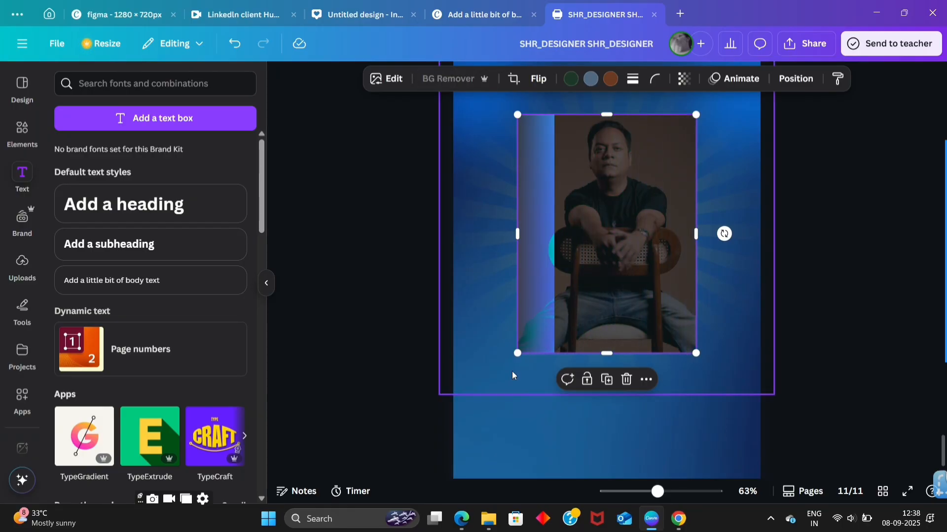
Enlarge the portrait cutout to slightly wider than page 11 and centre it over the sunburst
drag(517, 353, 452, 440)
drag(695, 114, 843, 35)
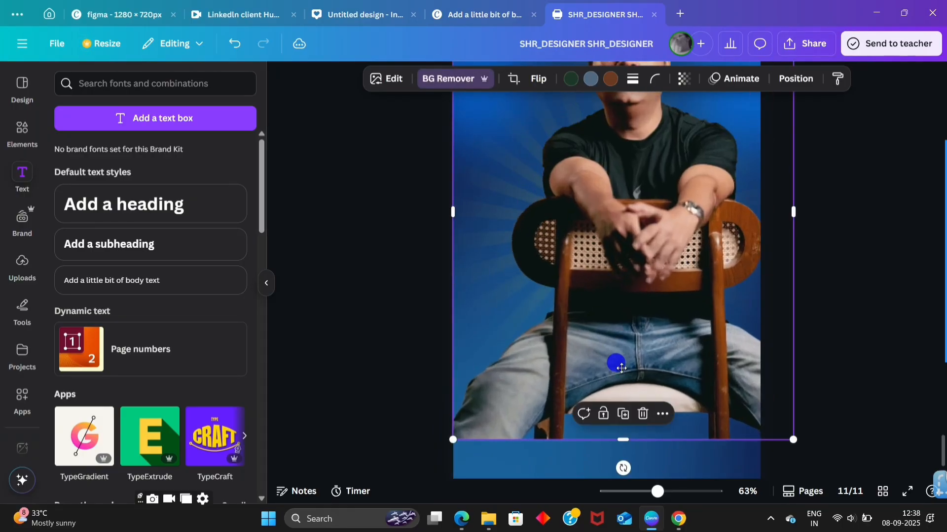
drag(619, 363, 530, 530)
drag(589, 278, 634, 137)
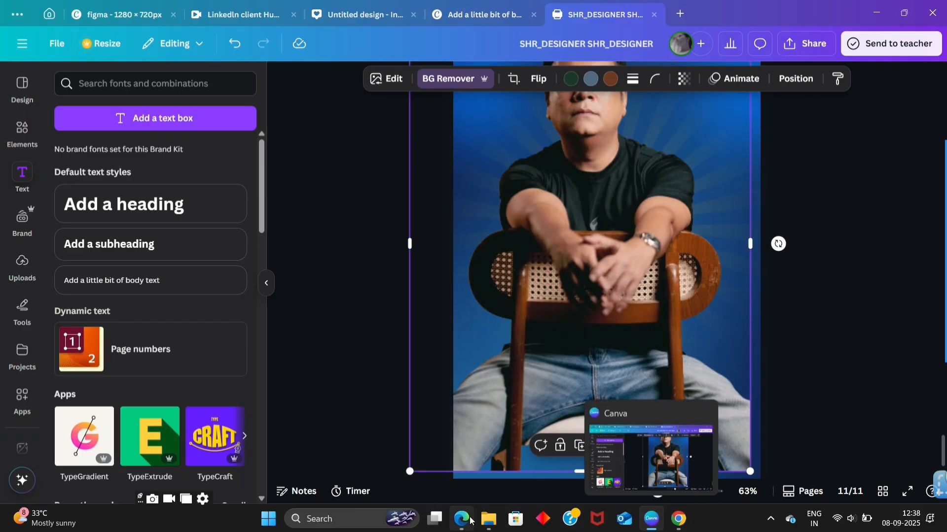
Insert a second copy of the seated man's portrait from the file folder onto page 11
click(488, 519)
drag(379, 188, 614, 199)
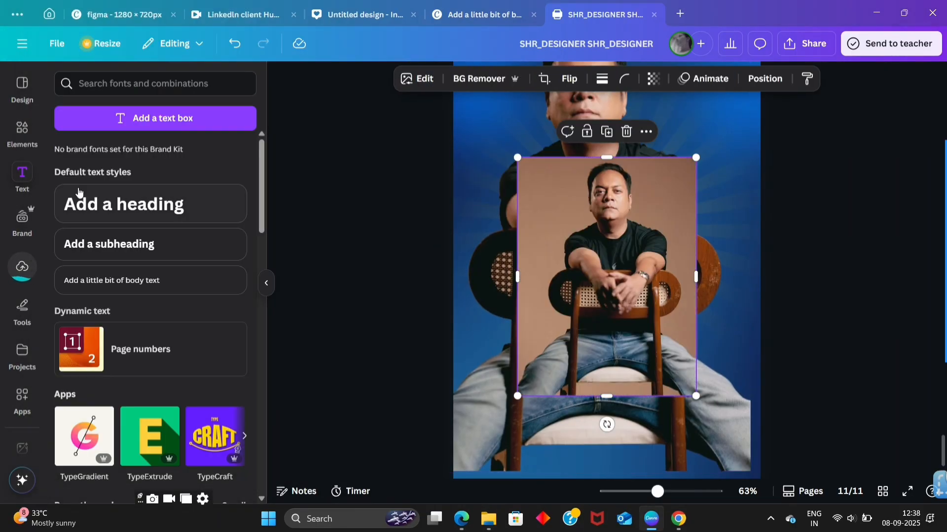
Find the Background Cleaner app and erase the background of the second portrait copy with it
scroll(22, 246, down, 2)
click(22, 315)
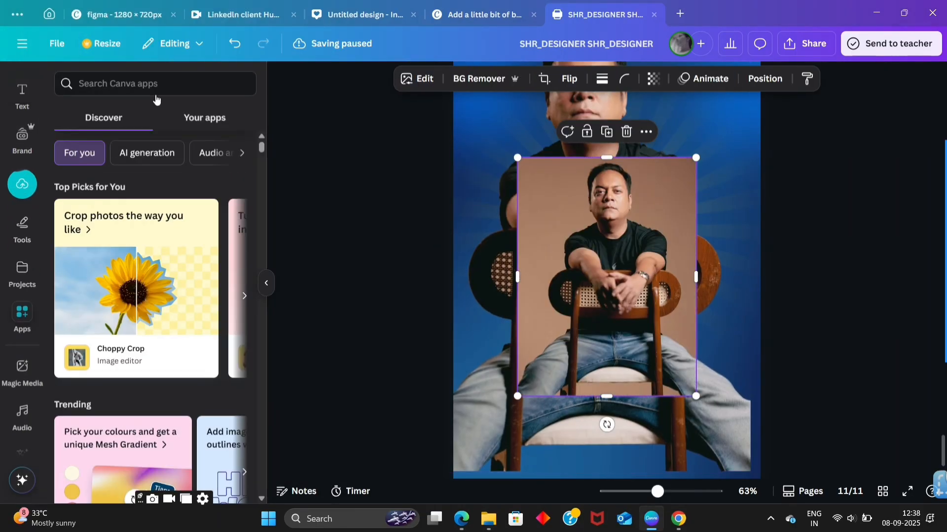
text(backgr)
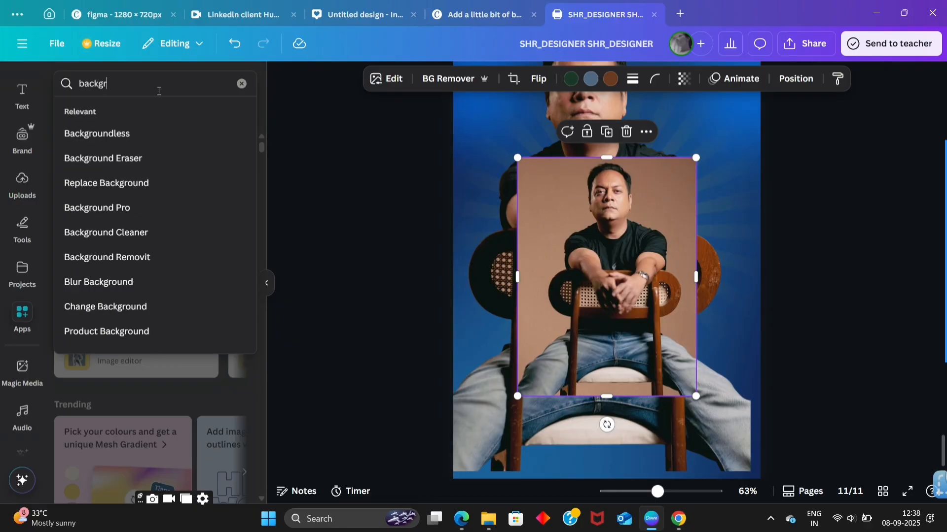
text(ound cle)
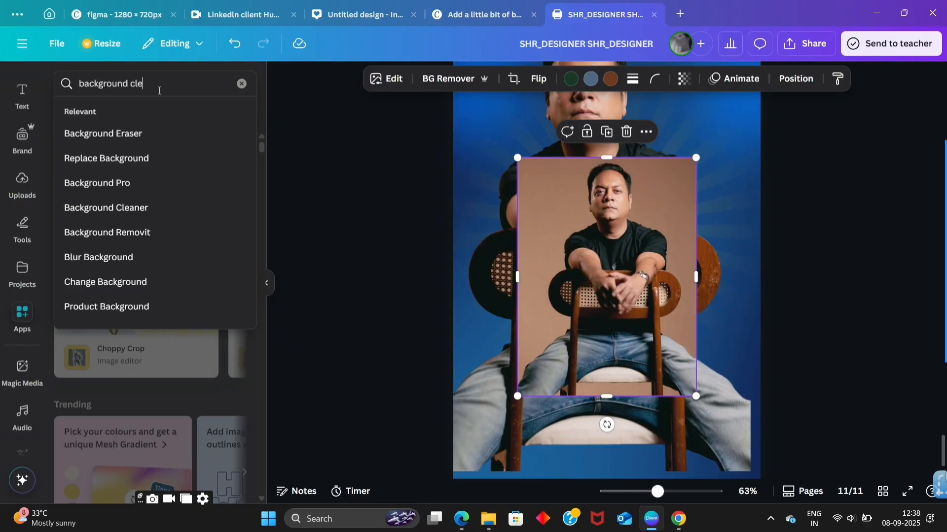
text(aner)
key(Return)
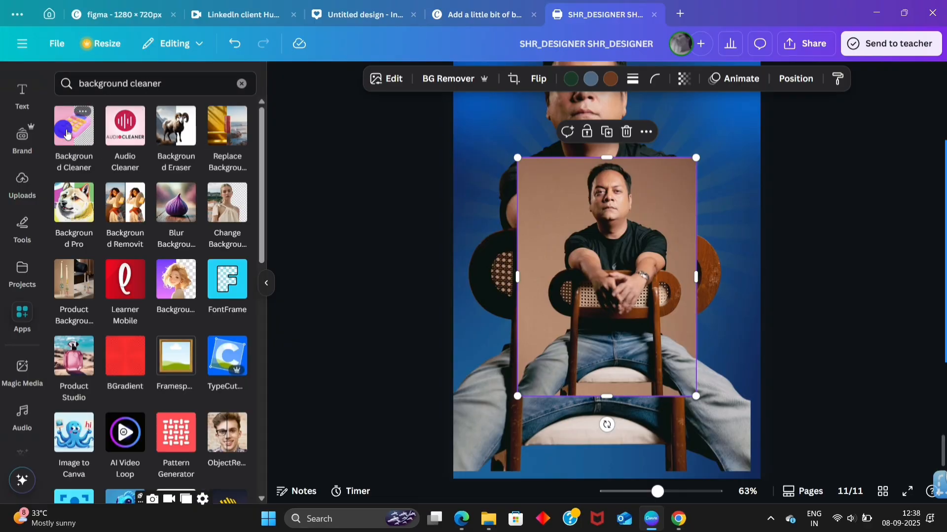
click(67, 133)
click(128, 447)
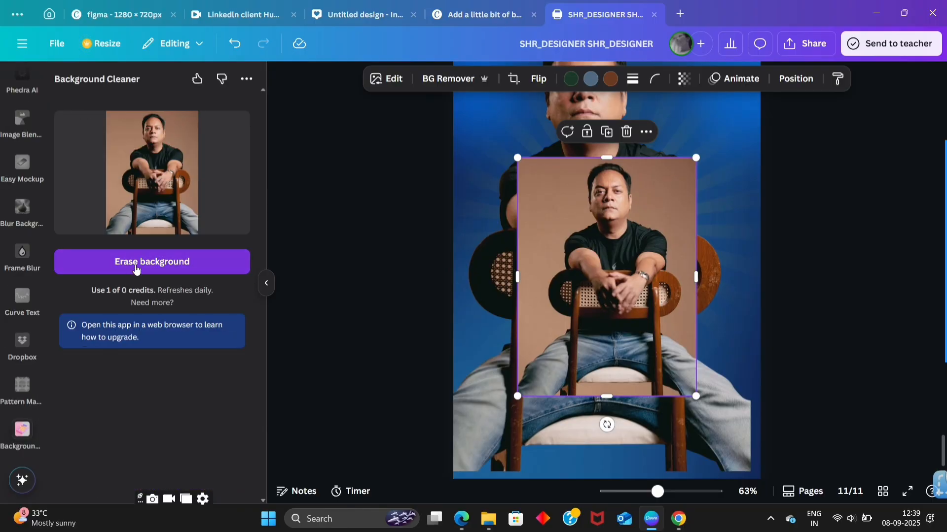
click(137, 270)
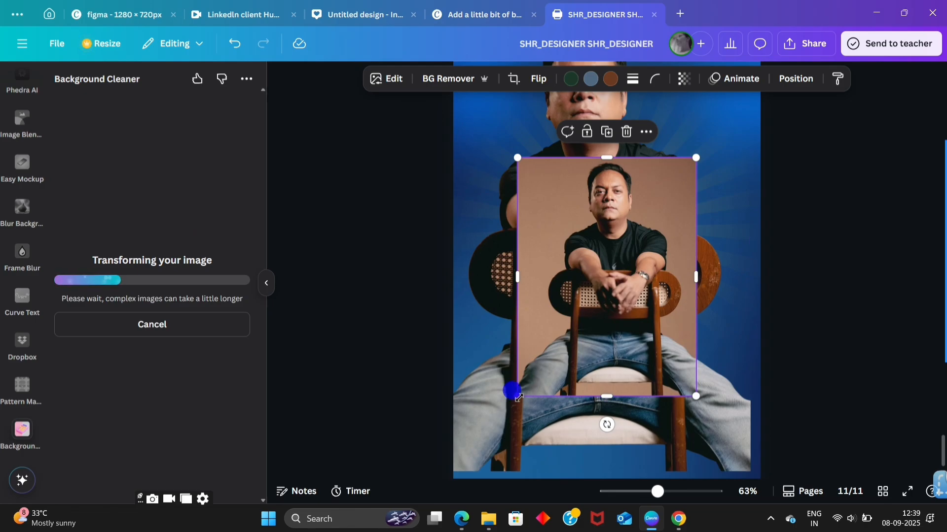
Enlarge the second portrait copy to about the page width and place it beside the first cutout for comparison
drag(516, 396, 280, 492)
mouse_move(619, 237)
mouse_down()
mouse_move(681, 184)
mouse_move(612, 245)
mouse_up()
scroll(700, 238, up, 1)
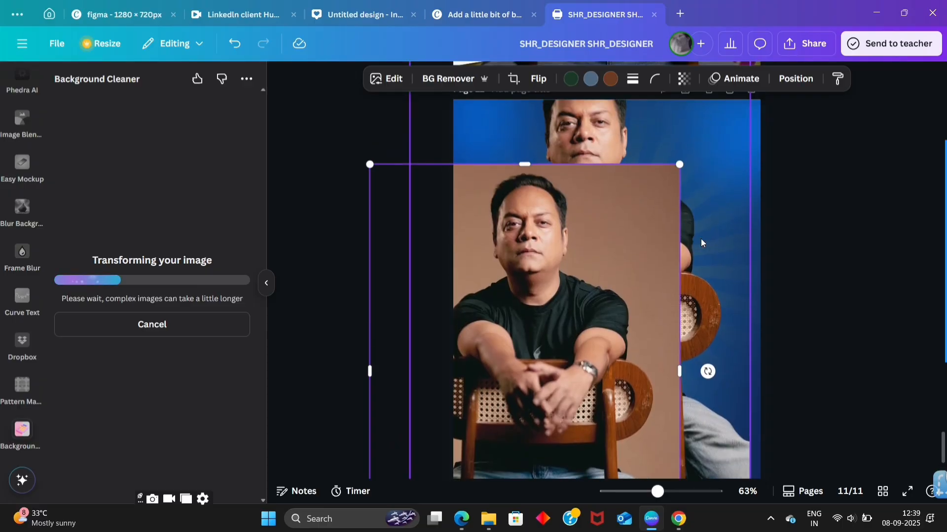
scroll(700, 238, up, 5)
click(617, 128)
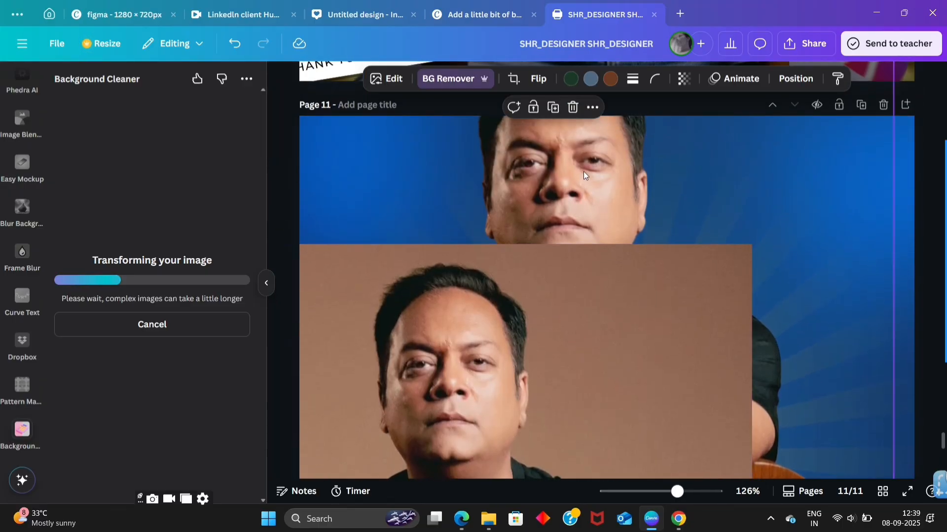
drag(584, 171, 658, 187)
click(384, 339)
drag(508, 392, 502, 214)
scroll(556, 359, up, 1)
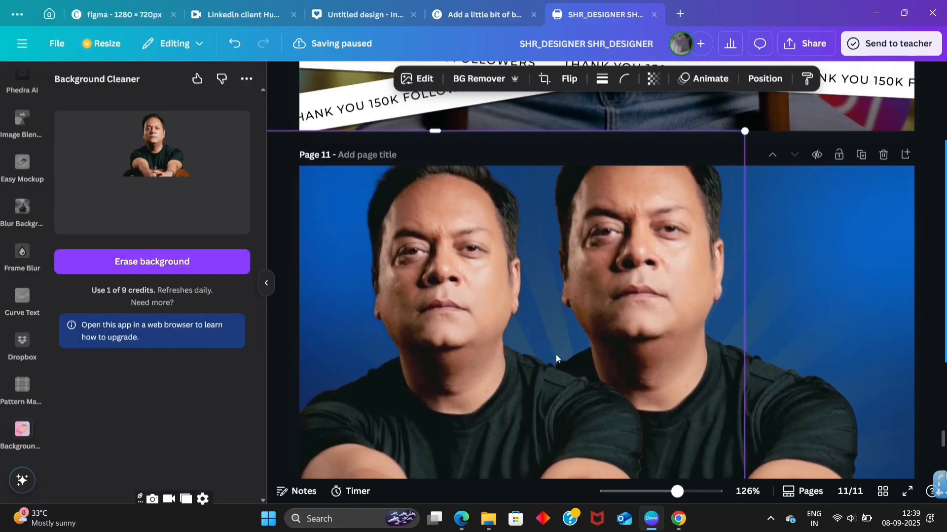
drag(541, 437, 536, 433)
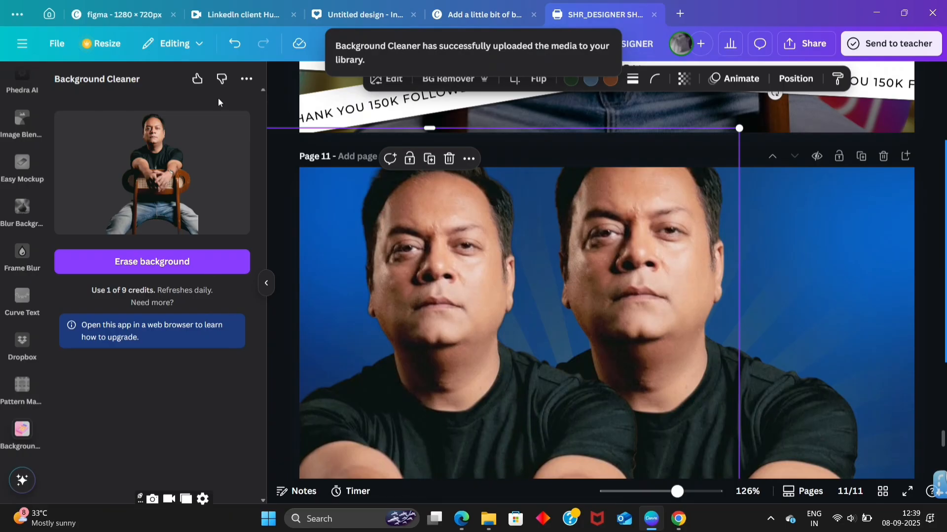
Shrink the Background Cleaner cutout and move the first cutout lower so both heads can be compared
scroll(19, 141, up, 3)
drag(739, 128, 584, 232)
drag(474, 311, 564, 308)
drag(646, 184, 682, 268)
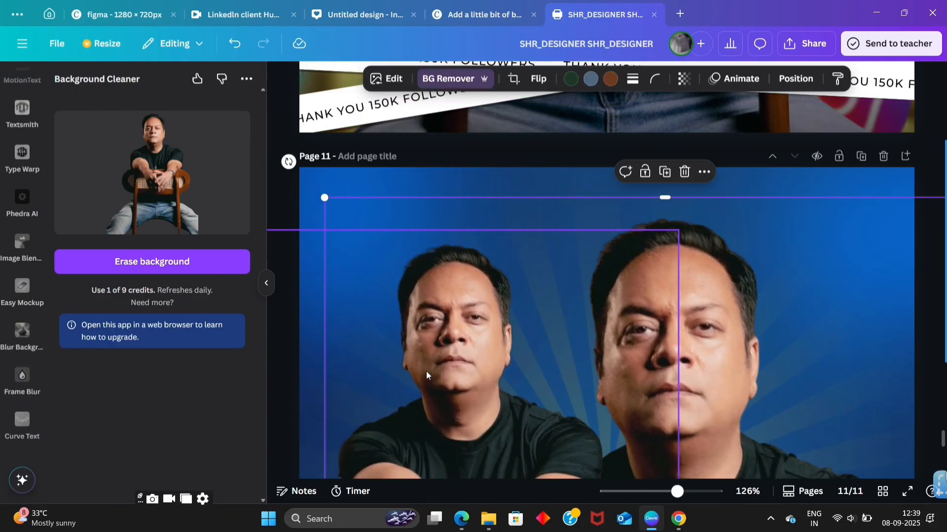
Remove the first cutout and centre the Background Cleaner cutout low on page 11, slightly wider than the page
scroll(426, 371, down, 8)
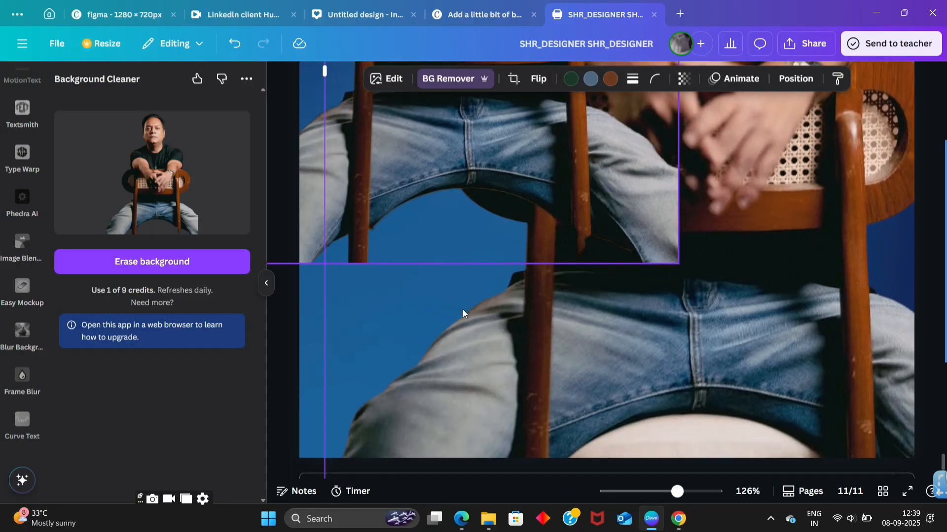
scroll(462, 309, up, 2)
drag(484, 196, 494, 205)
scroll(632, 373, down, 3)
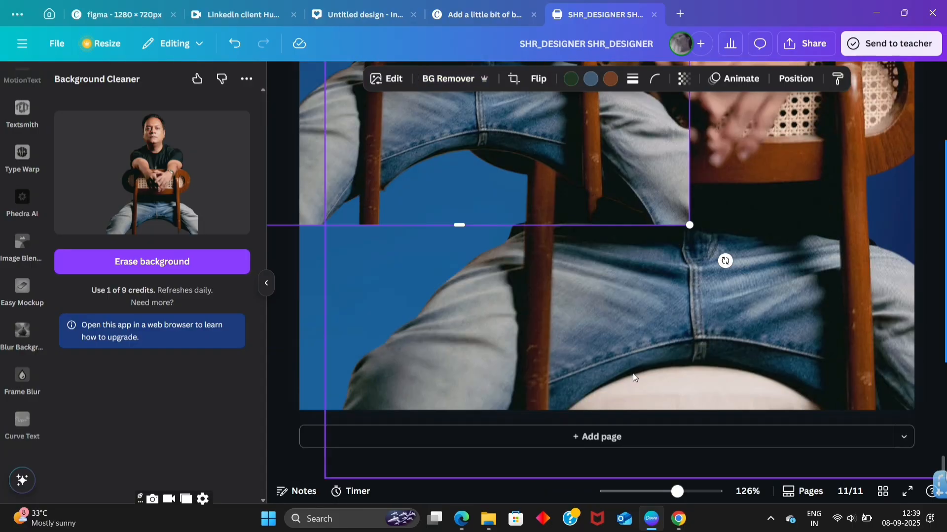
scroll(593, 333, up, 6)
scroll(798, 305, down, 5)
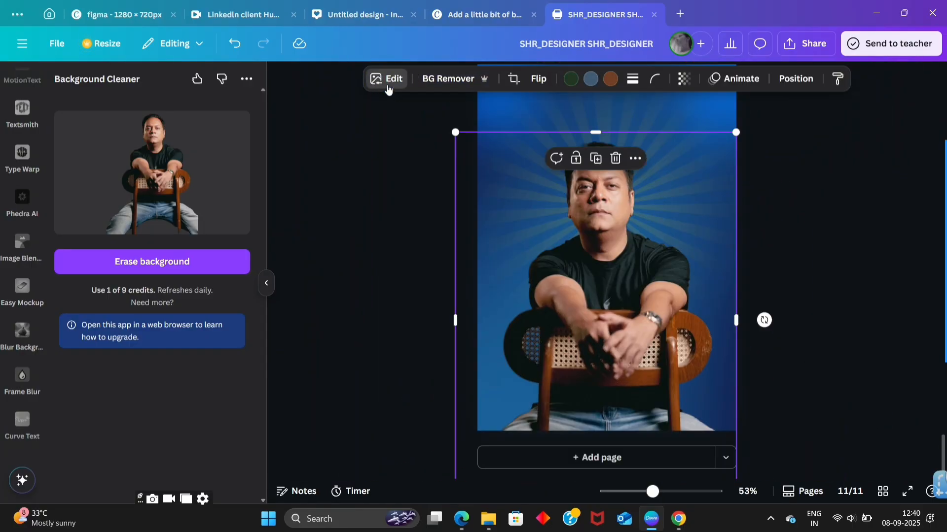
Adjust the portrait cutout's temperature to -21 and its brightness to 31
click(387, 81)
click(169, 172)
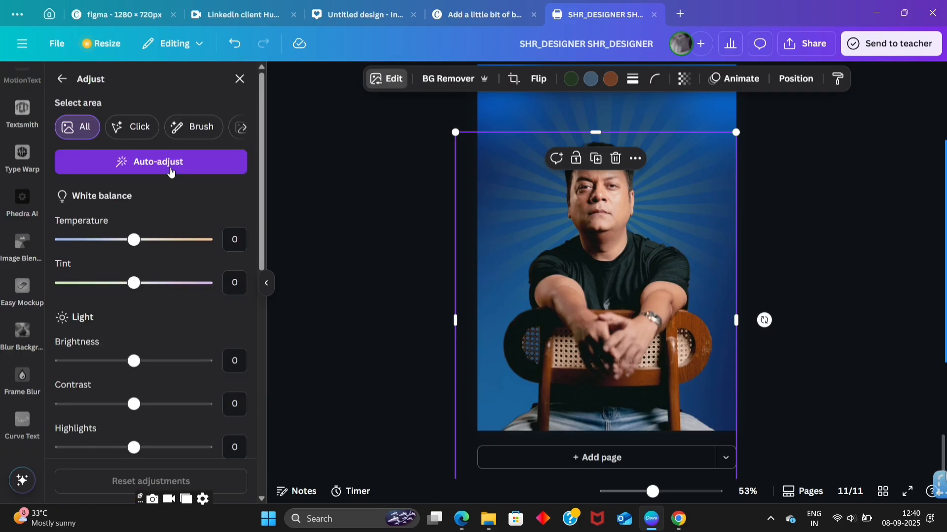
scroll(131, 248, down, 1)
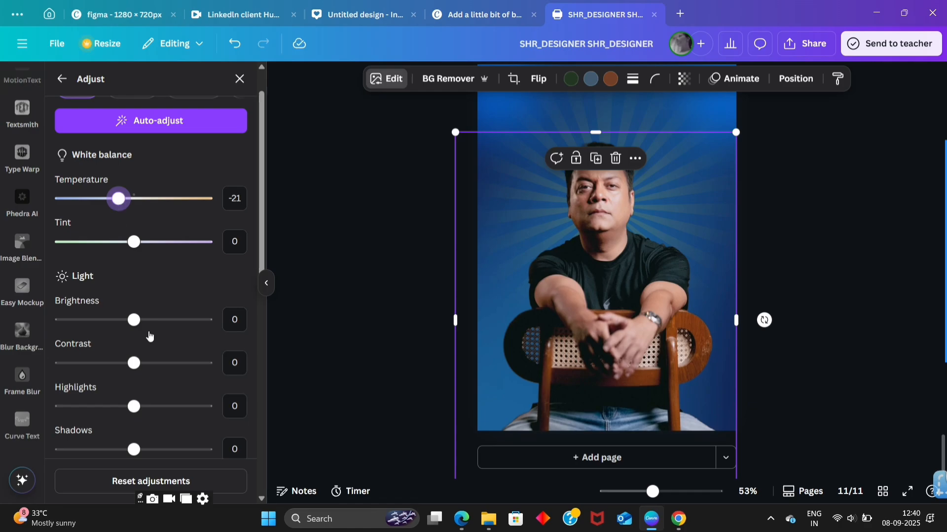
scroll(151, 337, down, 1)
click(149, 286)
drag(156, 292, 162, 296)
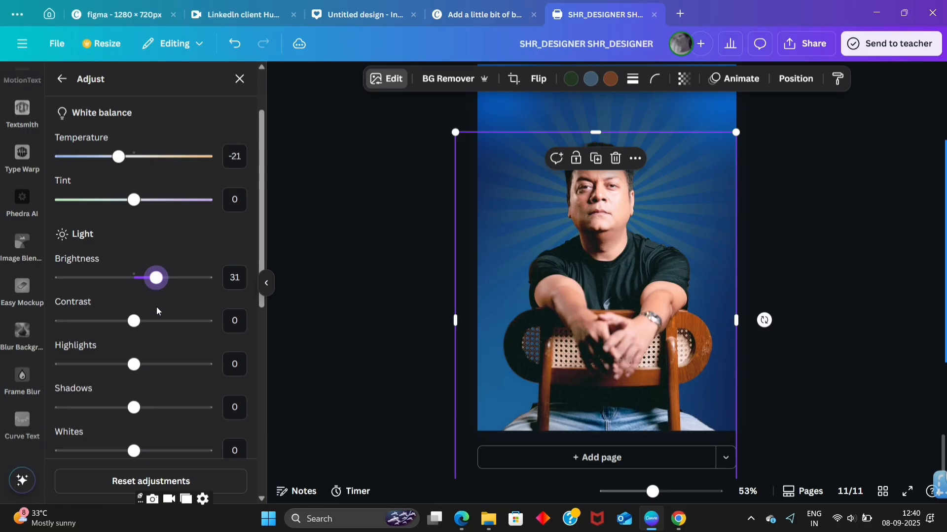
scroll(158, 311, down, 3)
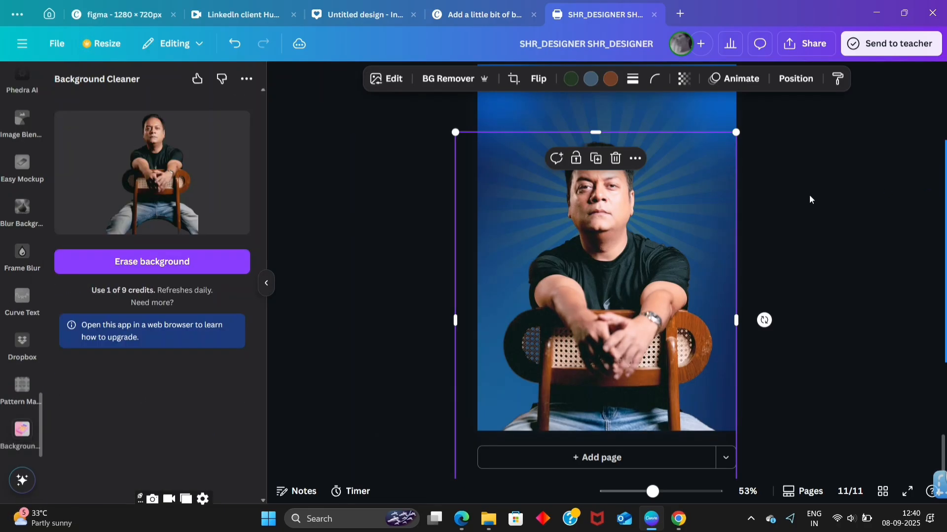
click(809, 198)
scroll(546, 265, up, 3)
scroll(714, 210, down, 2)
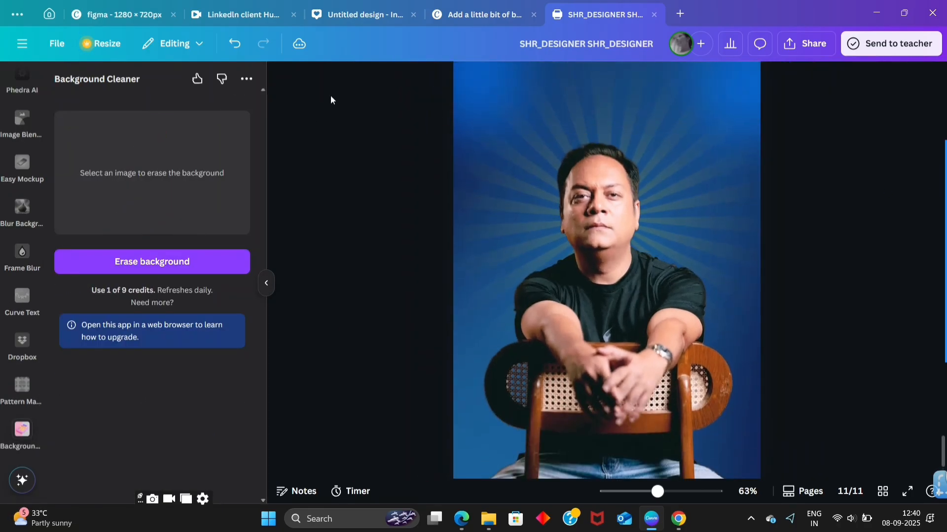
Set the portrait cutout's contrast to 20, highlights to 15, whites to 7, sharpness to 13 and clarity to 7
click(386, 80)
click(154, 177)
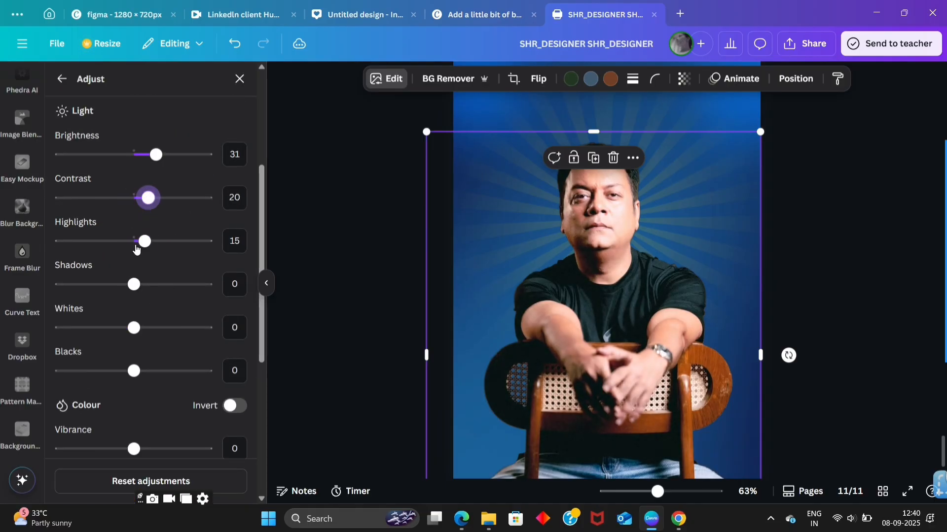
scroll(137, 249, down, 1)
scroll(137, 257, down, 1)
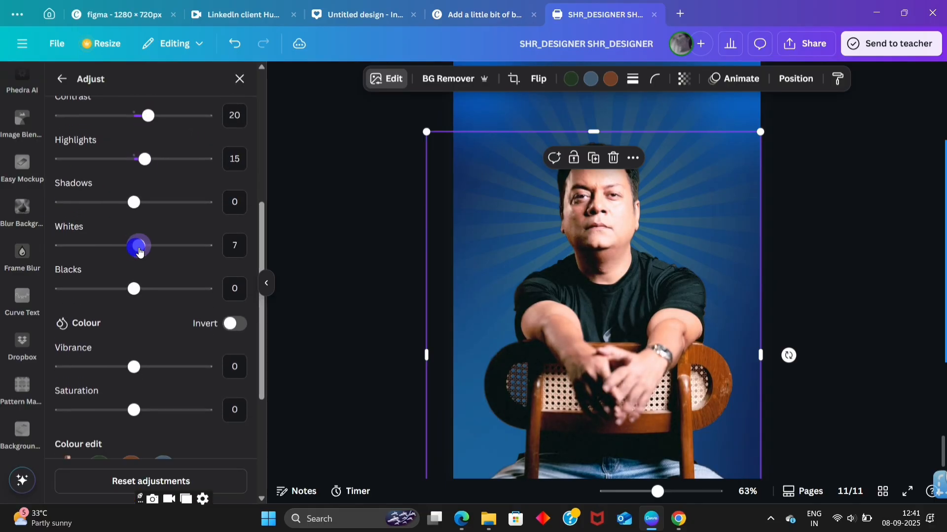
scroll(128, 306, down, 1)
scroll(143, 313, down, 4)
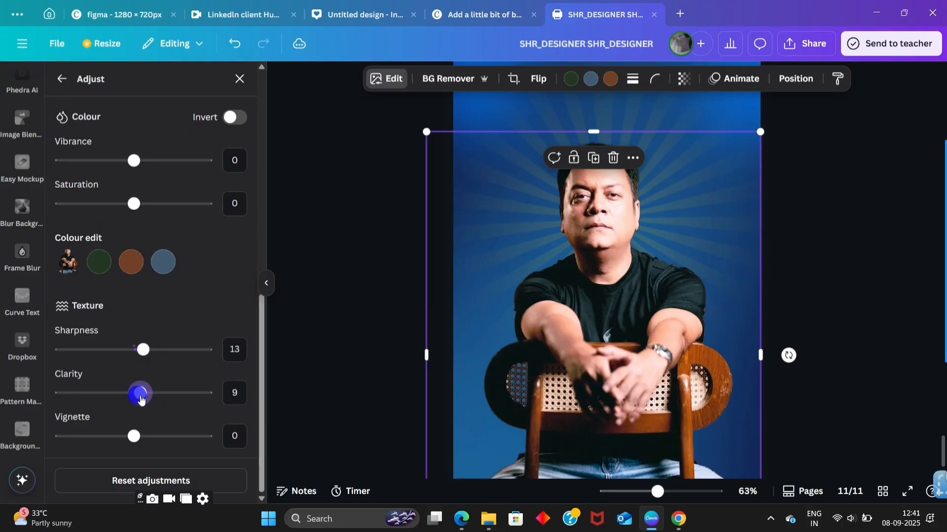
Set the portrait cutout's shadows to 12 and its highlights to 11
scroll(138, 369, up, 7)
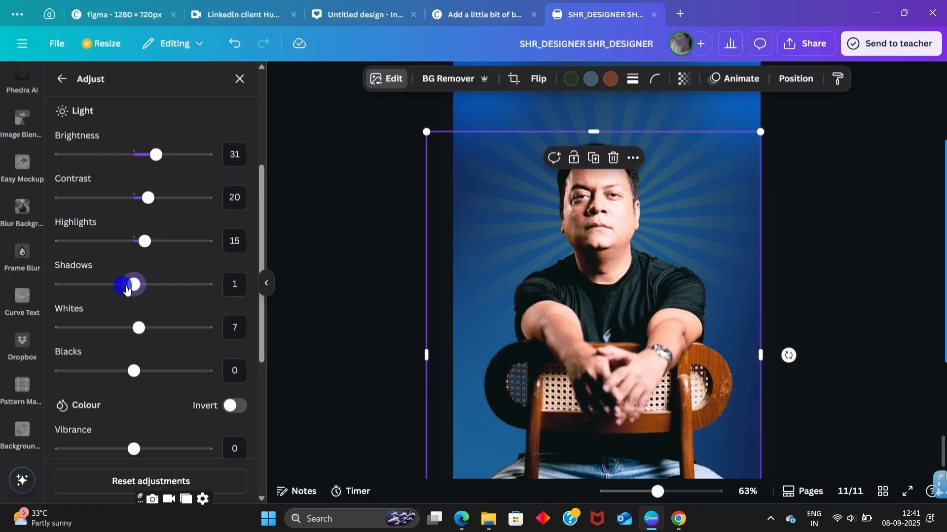
drag(119, 293, 150, 317)
scroll(144, 265, up, 2)
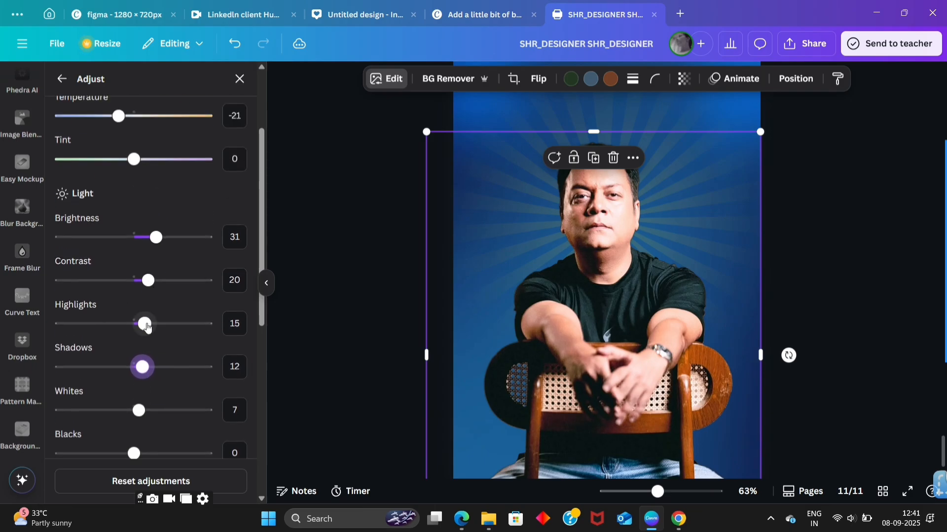
drag(144, 324, 126, 327)
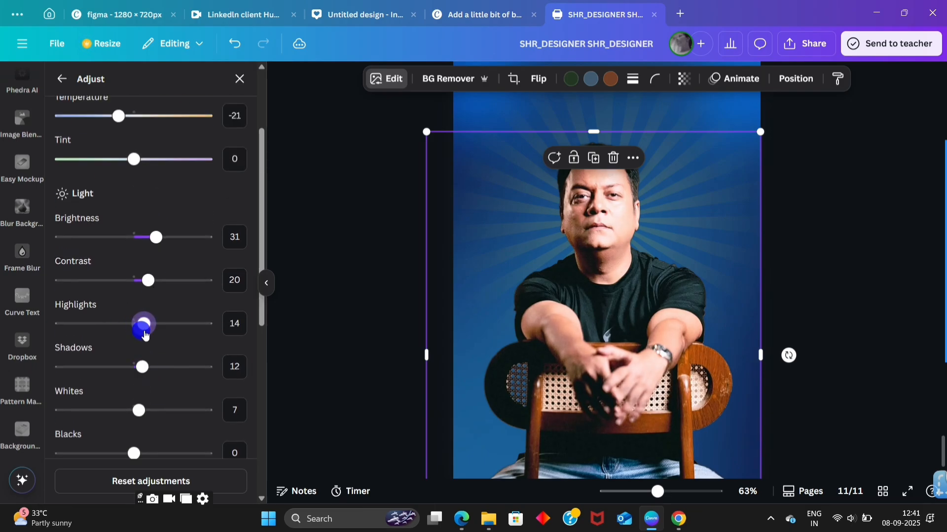
scroll(144, 267, up, 1)
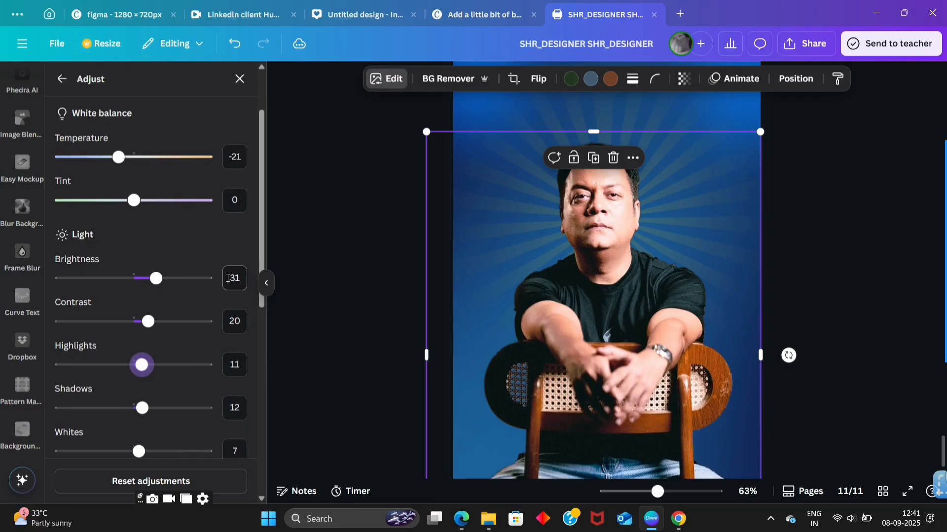
scroll(227, 278, up, 2)
scroll(219, 322, down, 10)
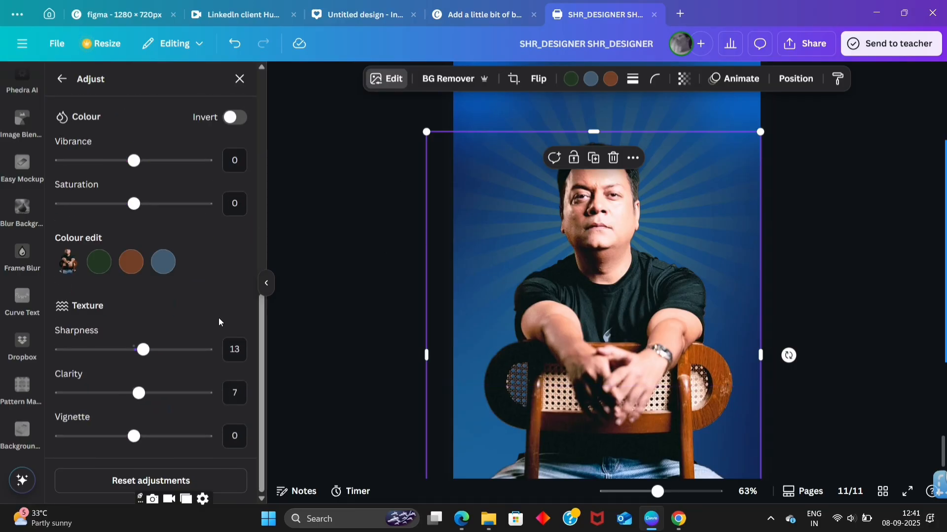
click(333, 249)
Add a square shape to the lower-left part of page 11, over the portrait
scroll(600, 261, down, 3)
scroll(706, 259, up, 1)
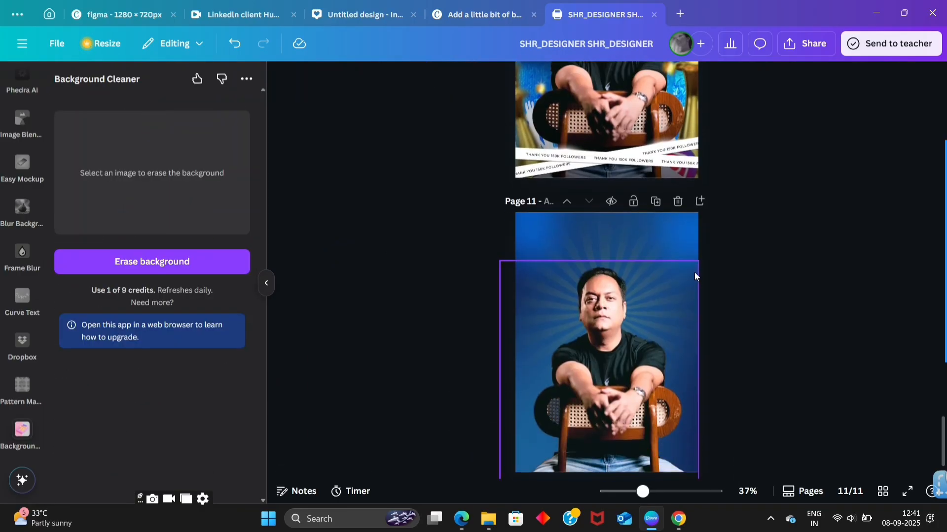
scroll(695, 276, up, 5)
scroll(753, 256, up, 2)
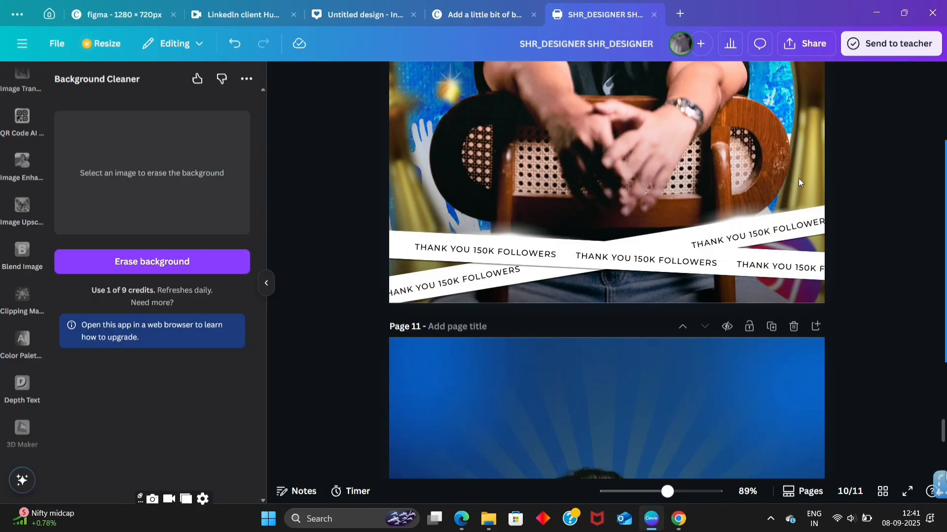
scroll(21, 148, up, 10)
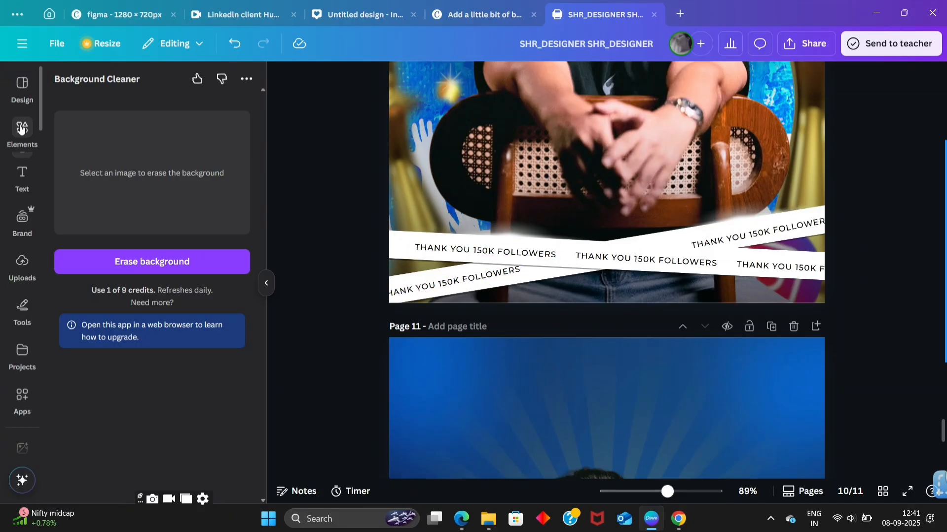
click(21, 127)
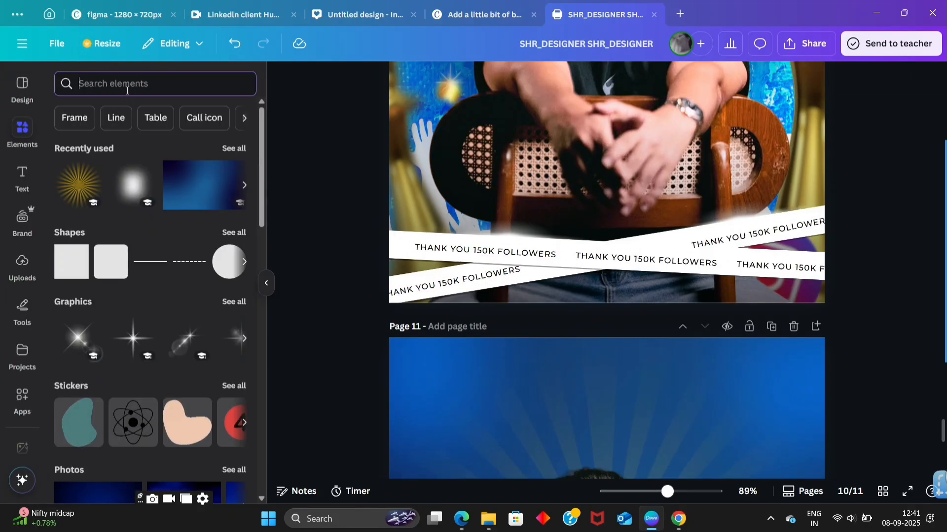
click(76, 270)
drag(609, 257, 462, 262)
scroll(608, 295, down, 4)
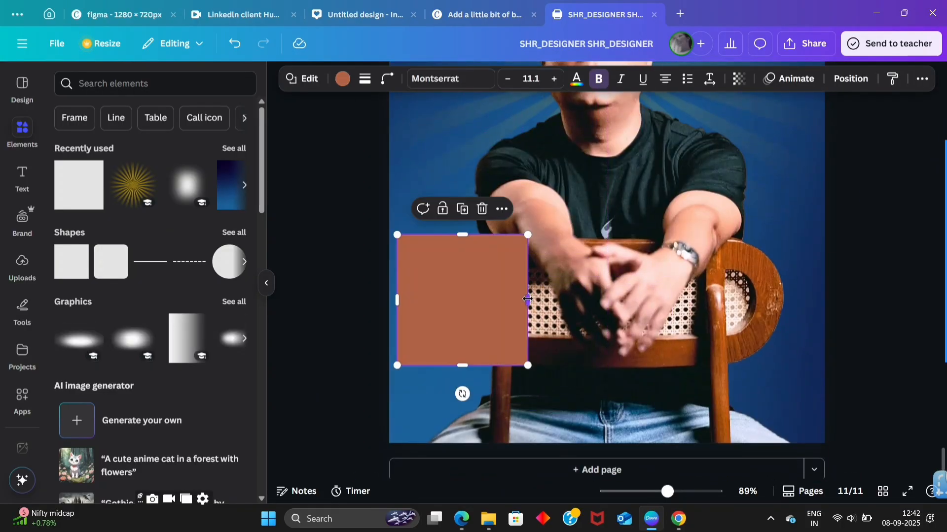
Reshape the square into a thin strip slightly wider than the page and tilt it slightly clockwise across the portrait below the chair back
drag(527, 300, 855, 300)
drag(623, 235, 623, 356)
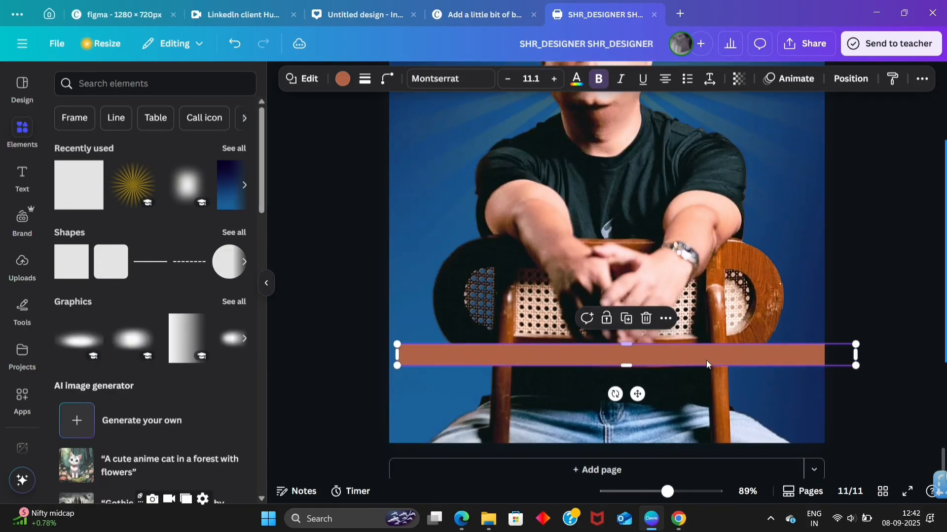
drag(625, 394, 584, 432)
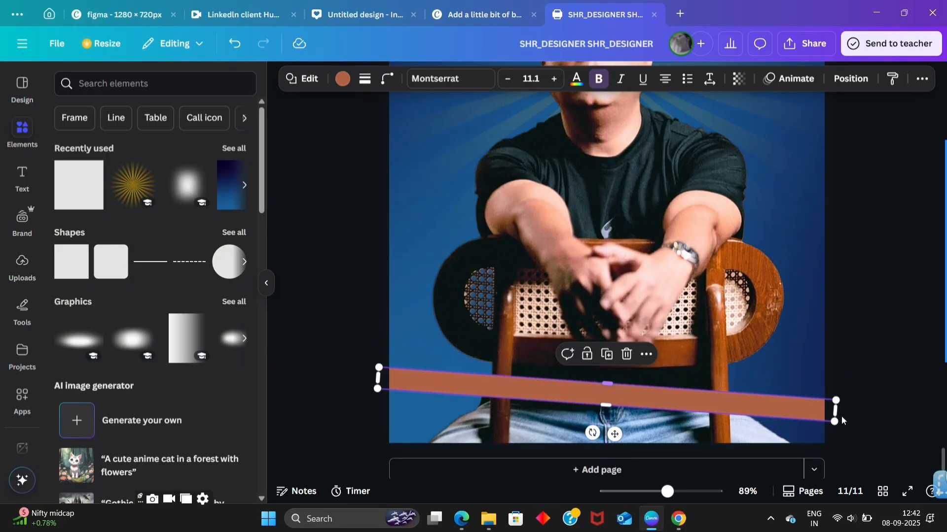
Fill the tilted strip with white and add a copy crossing it, tilted slightly counter-clockwise
click(343, 79)
click(235, 198)
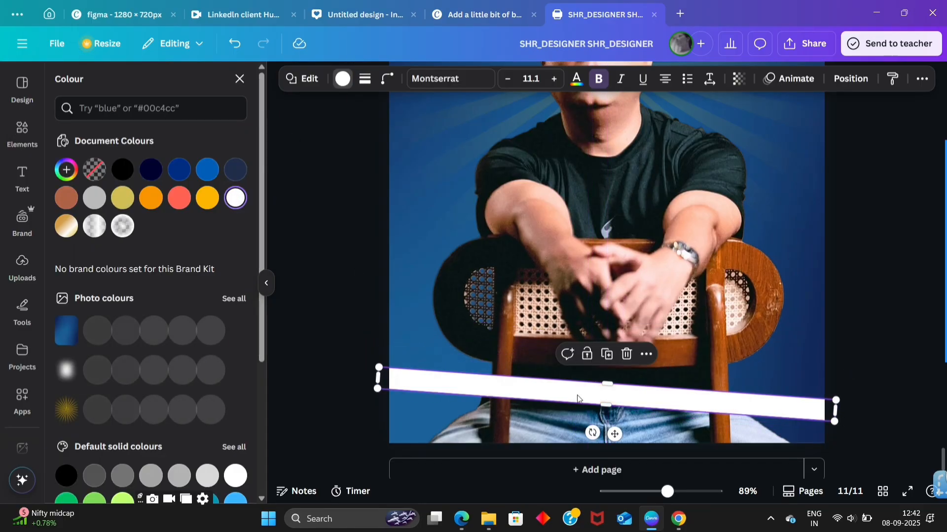
alt+drag(619, 394, 614, 422)
drag(594, 460, 601, 459)
drag(665, 416, 655, 386)
drag(594, 436, 575, 429)
drag(669, 388, 671, 400)
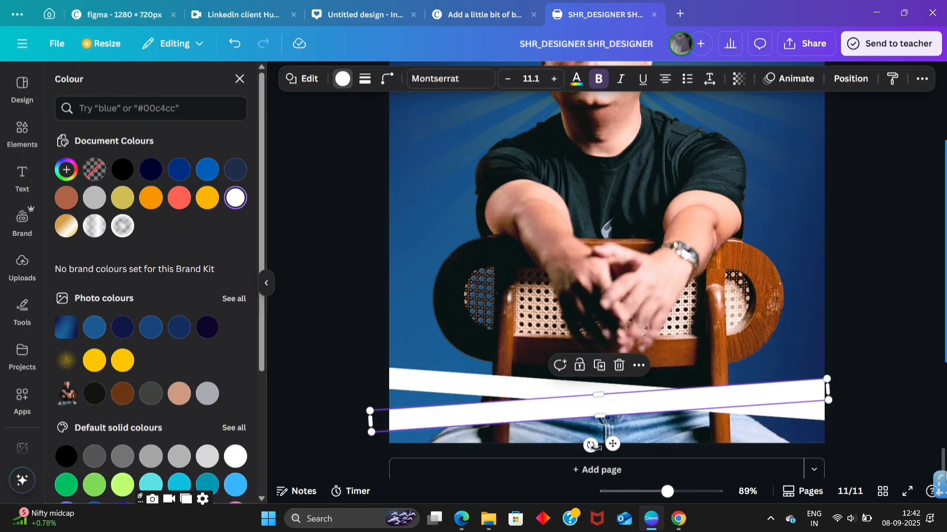
drag(602, 446, 592, 449)
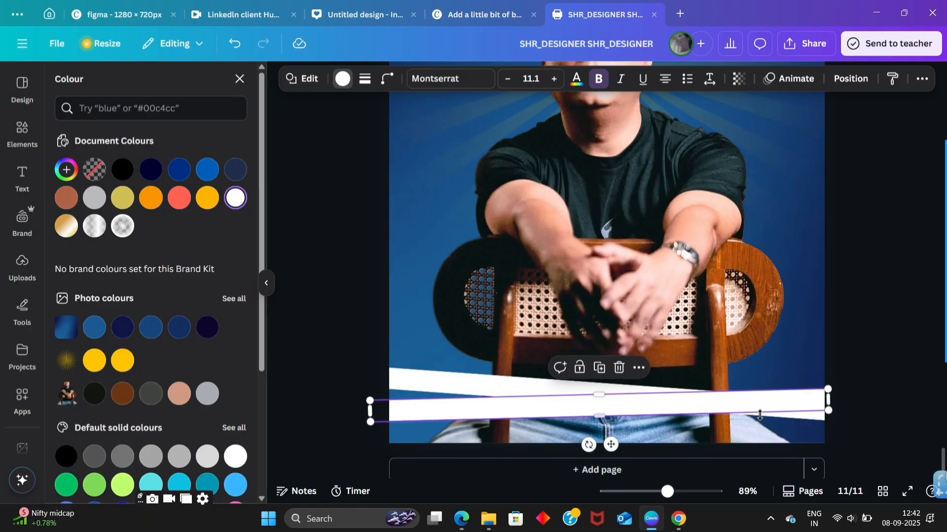
Duplicate the clockwise-tilted strip slightly below itself and move the crossing strip's layer beneath both of them, above the portrait
click(510, 387)
drag(493, 392, 493, 397)
click(849, 79)
drag(166, 185, 163, 265)
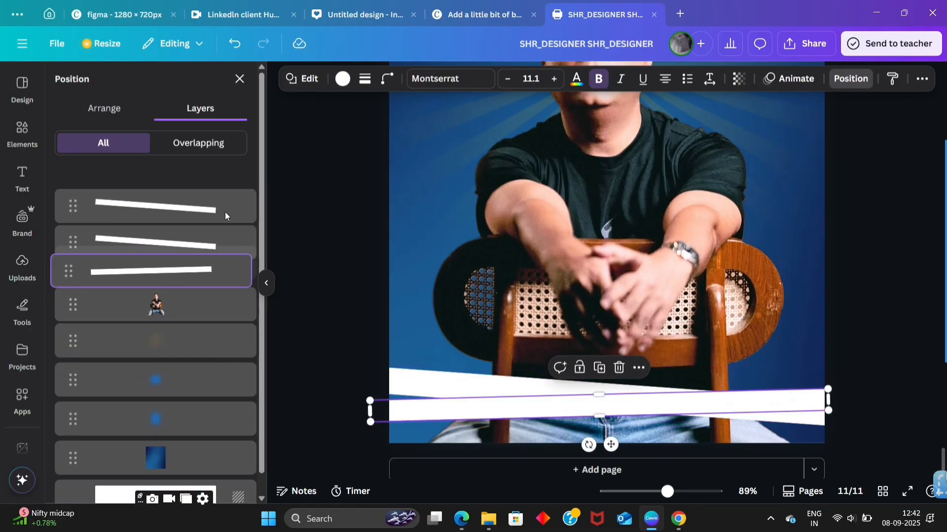
Try filling the counter-clockwise strip with black, restacking it among the white strips and lowering it toward the page's bottom edge
click(343, 79)
click(122, 170)
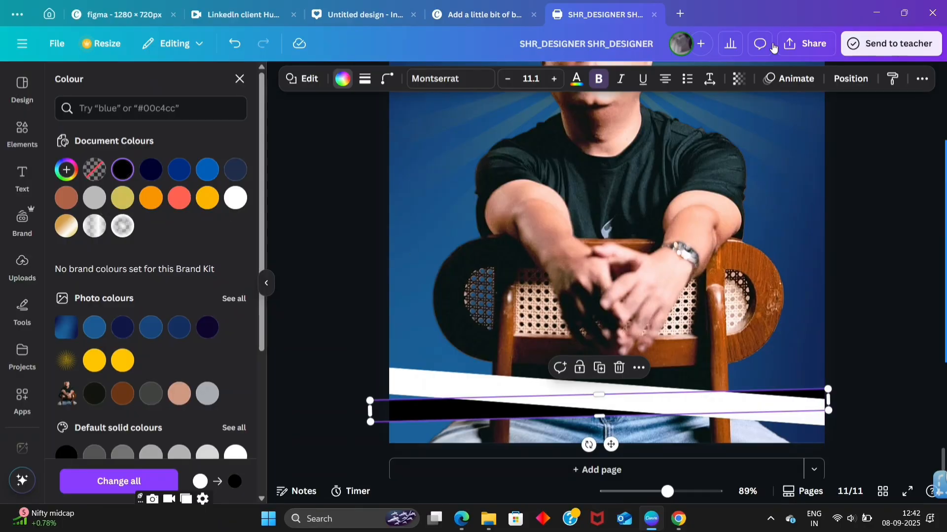
click(849, 78)
drag(158, 264, 158, 218)
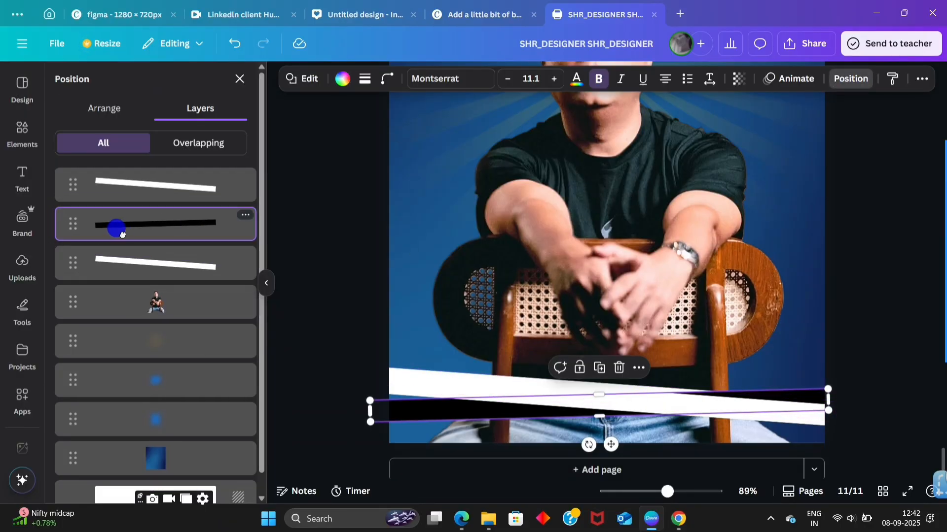
drag(122, 231, 123, 266)
drag(442, 417, 446, 437)
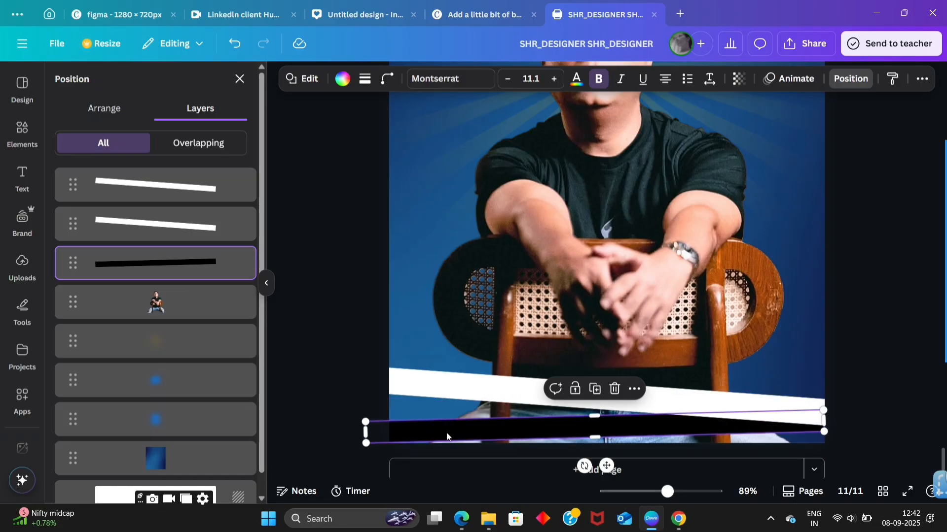
Undo the crossing strip's move, the layer reordering and its black fill
key(ctrl+z)
click(166, 193)
drag(142, 194, 147, 233)
key(ctrl+z)
key(ctrl+z)
key(ctrl+z)
key(ctrl+z)
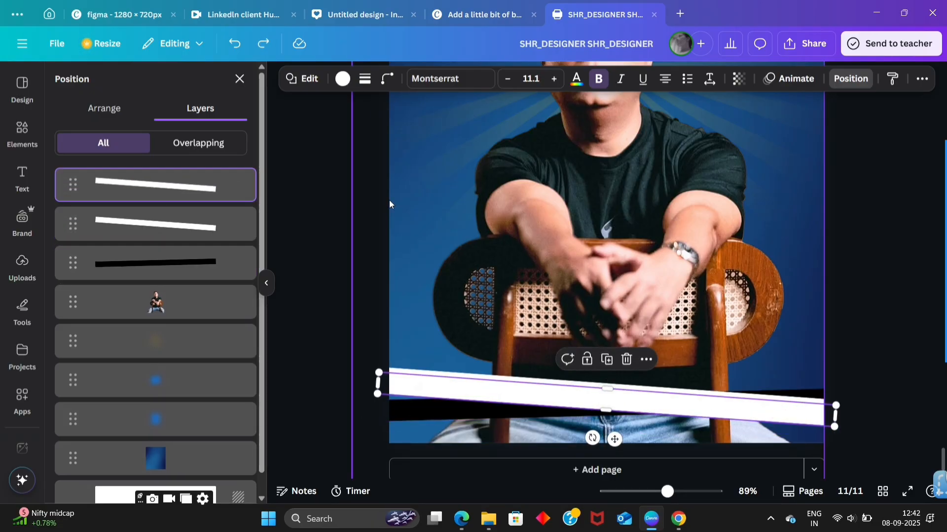
Turn the topmost strip into a shadow: fill it with black, send it behind the matching white strip and set its transparency to 18
click(156, 232)
click(231, 190)
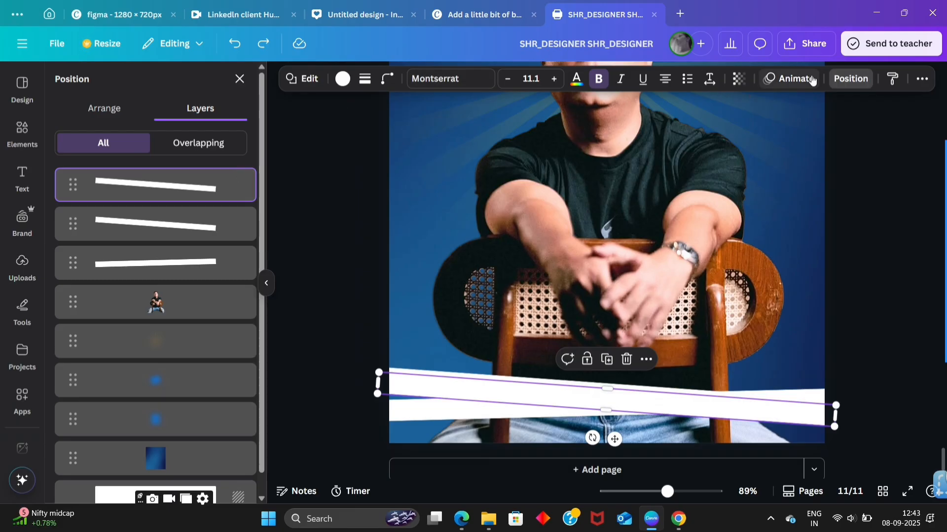
click(341, 79)
click(123, 173)
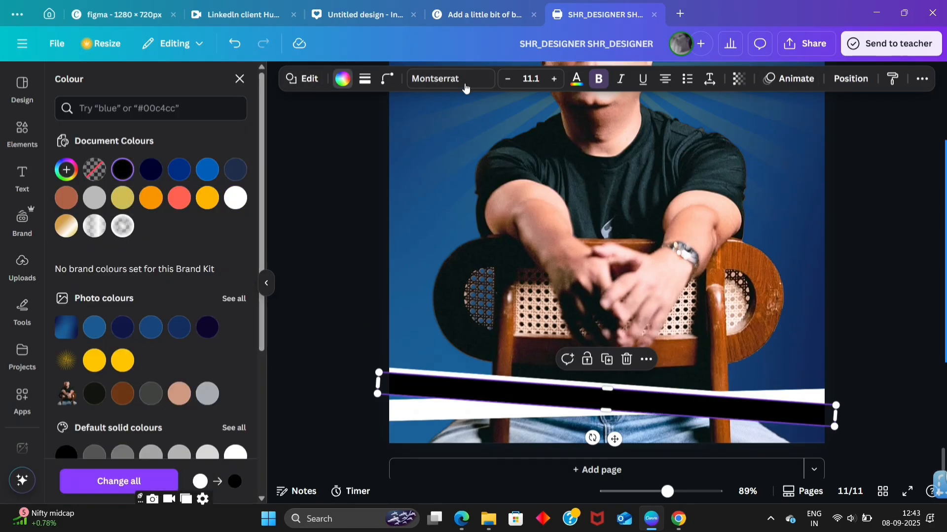
click(867, 83)
key(ctrl+bracketleft)
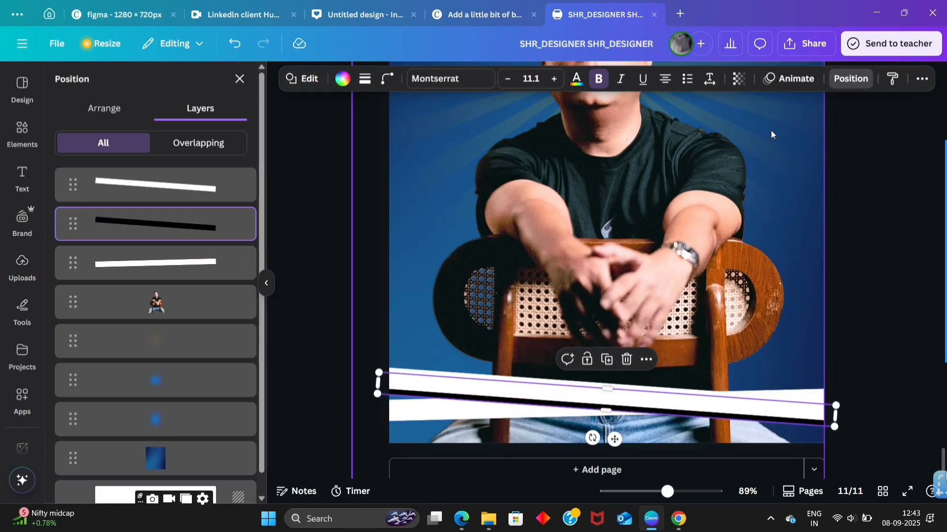
click(738, 79)
click(692, 131)
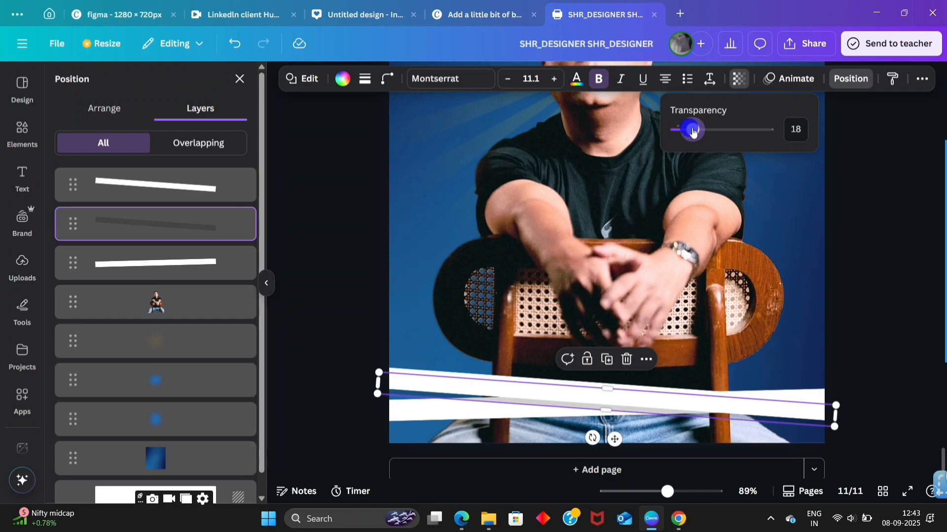
Find the golden king chess piece on a dark red background in the "King" photo results and place it on page 11
scroll(608, 389, up, 5)
scroll(606, 347, down, 2)
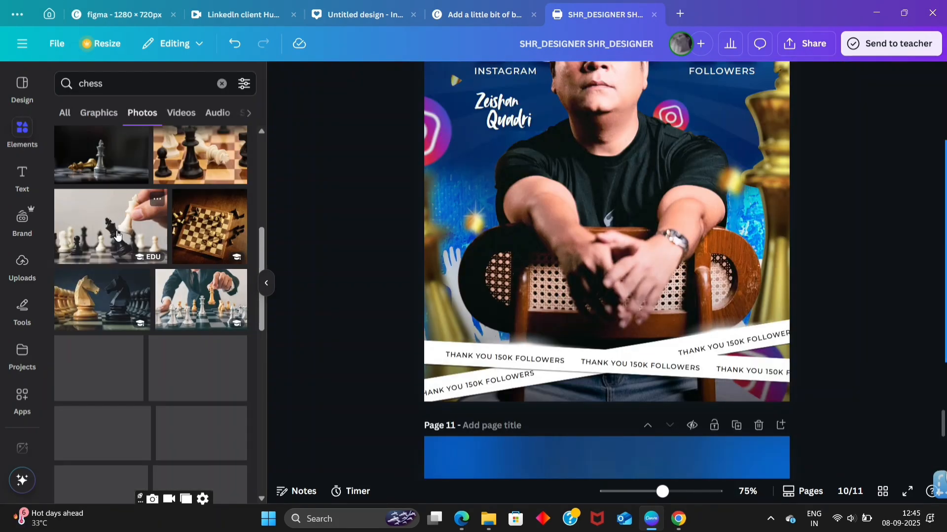
scroll(117, 235, down, 5)
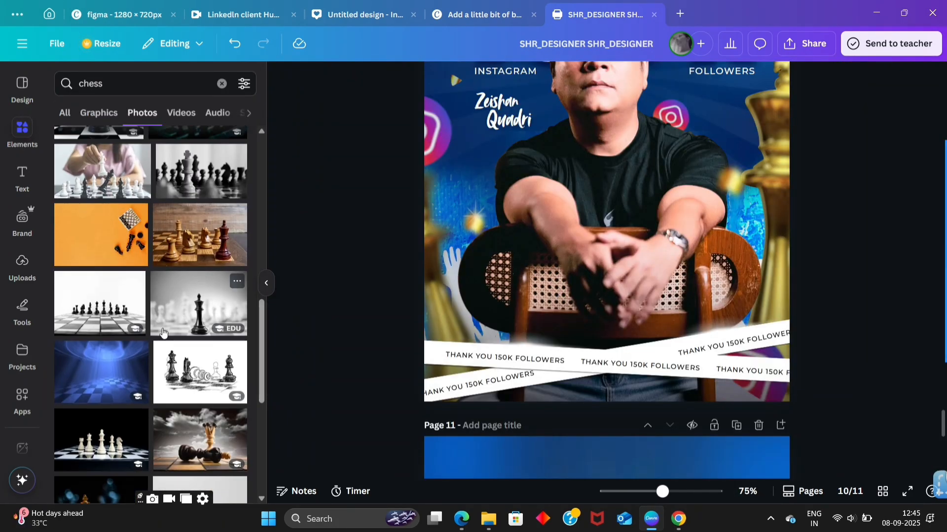
scroll(163, 333, down, 3)
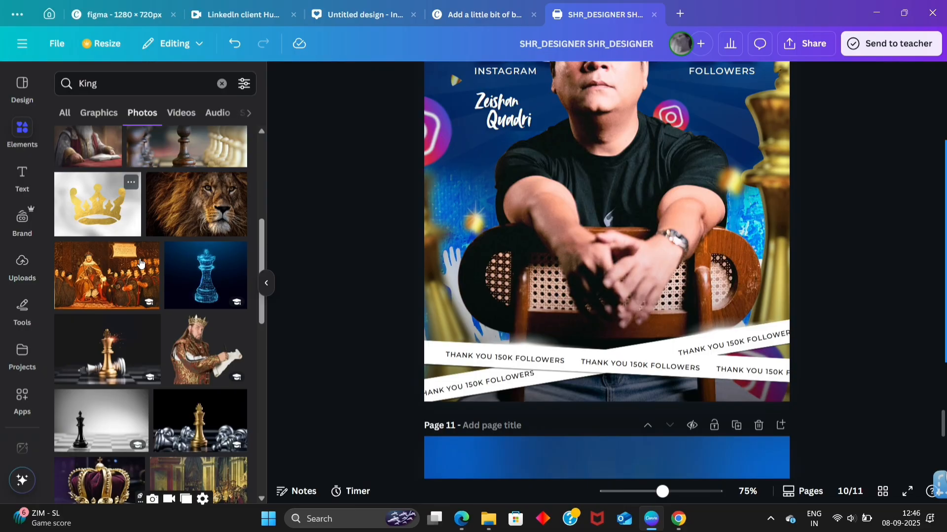
scroll(141, 265, down, 3)
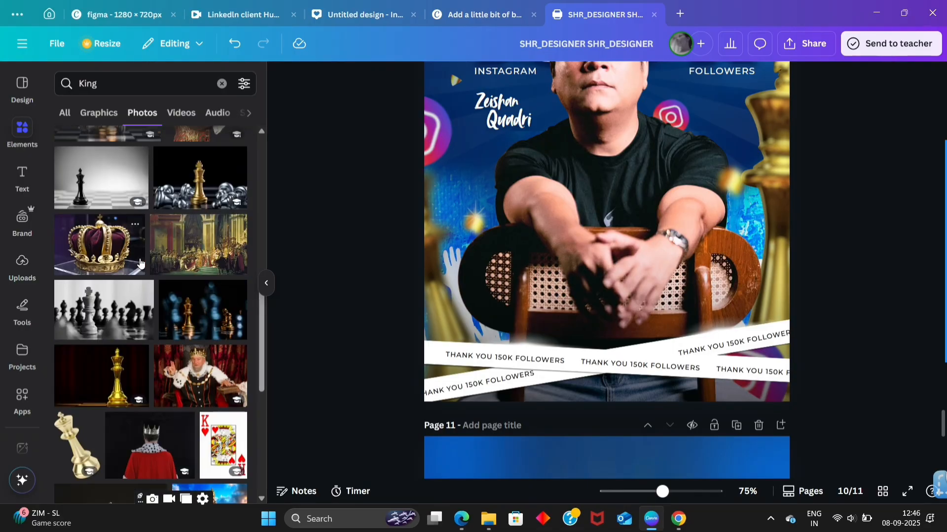
scroll(141, 265, down, 1)
click(127, 350)
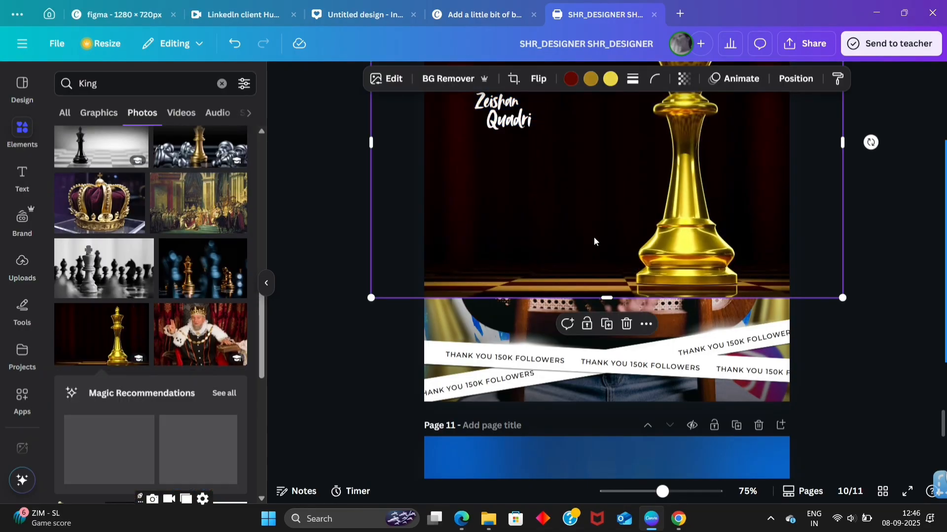
drag(677, 188, 660, 324)
scroll(665, 301, down, 8)
Remove the chess photo's background and crop its empty sides close to the golden king
click(448, 78)
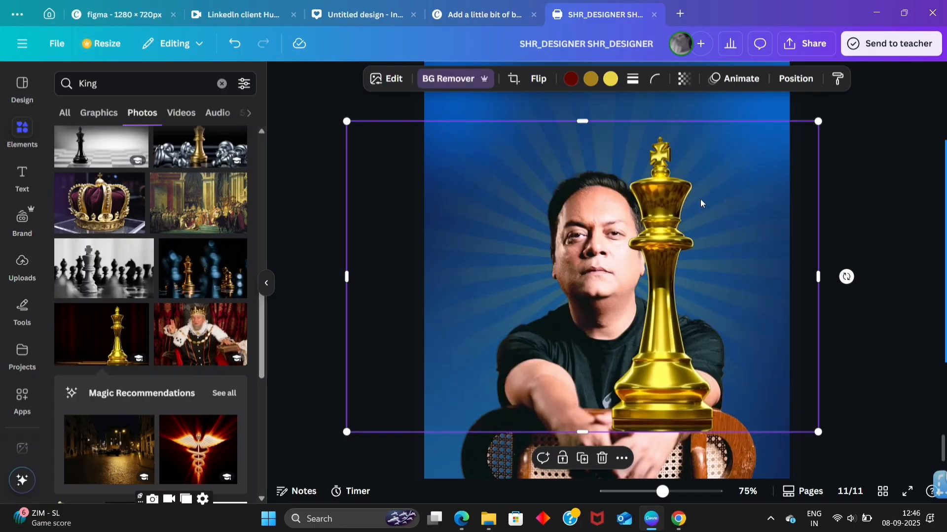
drag(344, 275, 591, 277)
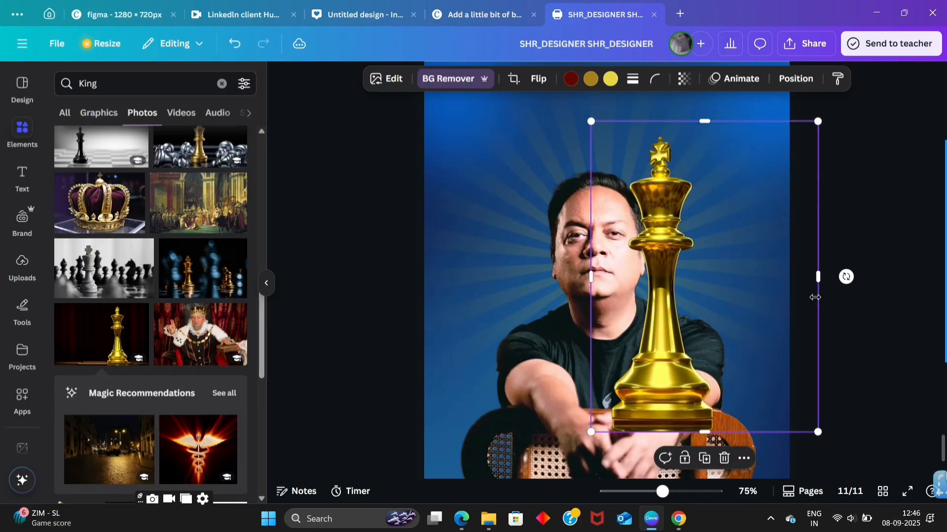
drag(818, 277, 733, 277)
Place the golden king at the page's right edge, partly outside it, tilted slightly clockwise
scroll(717, 265, down, 2)
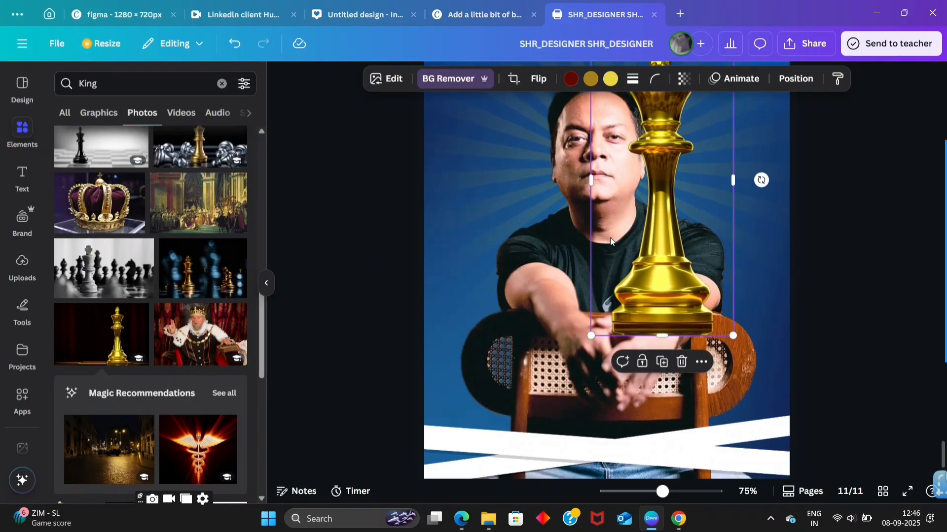
drag(674, 230, 765, 364)
mouse_move(852, 312)
mouse_down()
mouse_move(841, 332)
mouse_move(849, 330)
mouse_up()
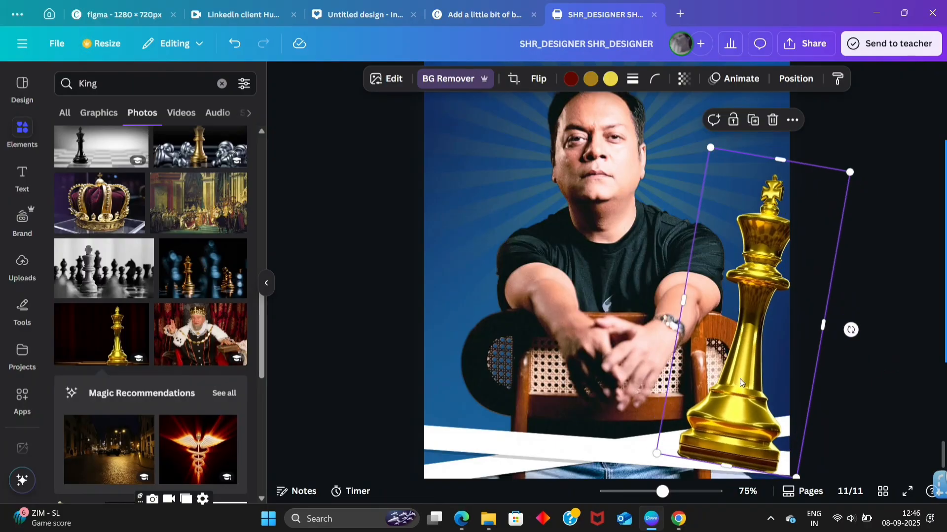
drag(740, 384, 763, 359)
Apply Auto Focus to the golden king with blur intensity 58 and focus position 42
click(387, 79)
scroll(148, 296, down, 3)
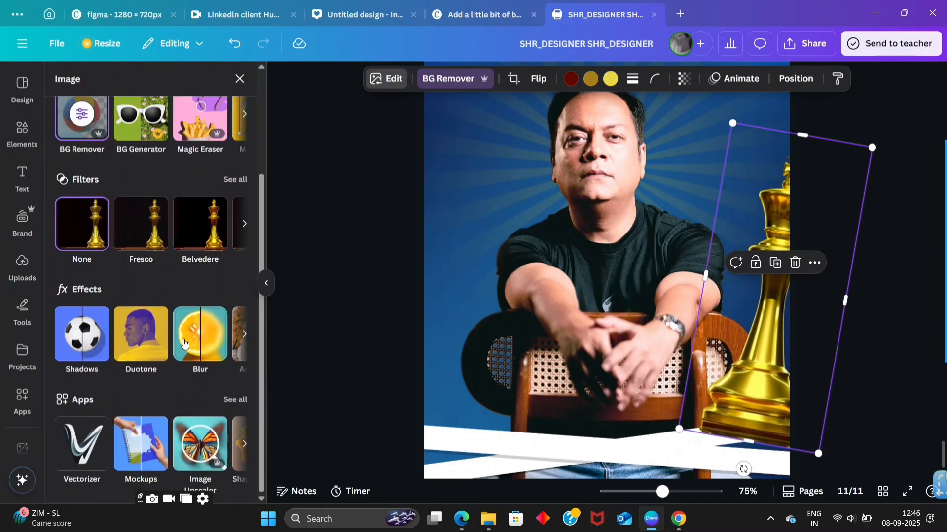
scroll(166, 340, right, 2)
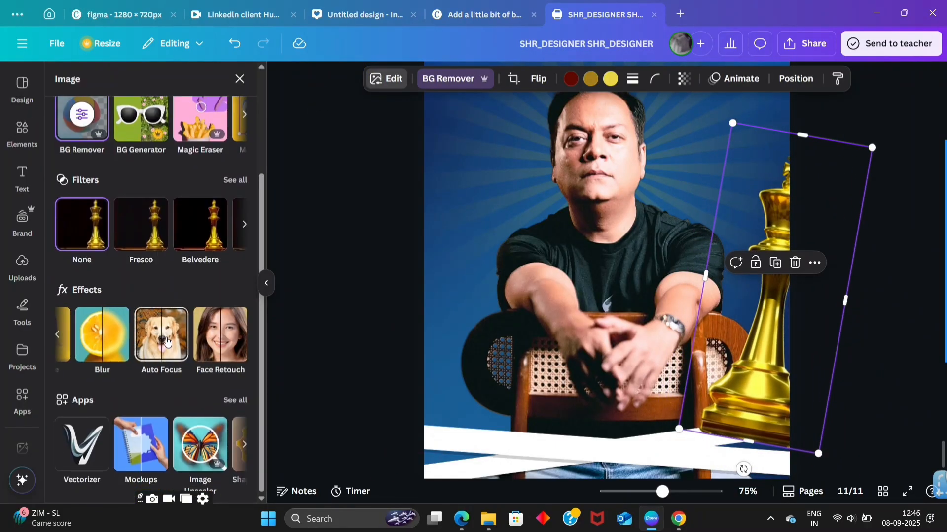
click(167, 340)
click(62, 78)
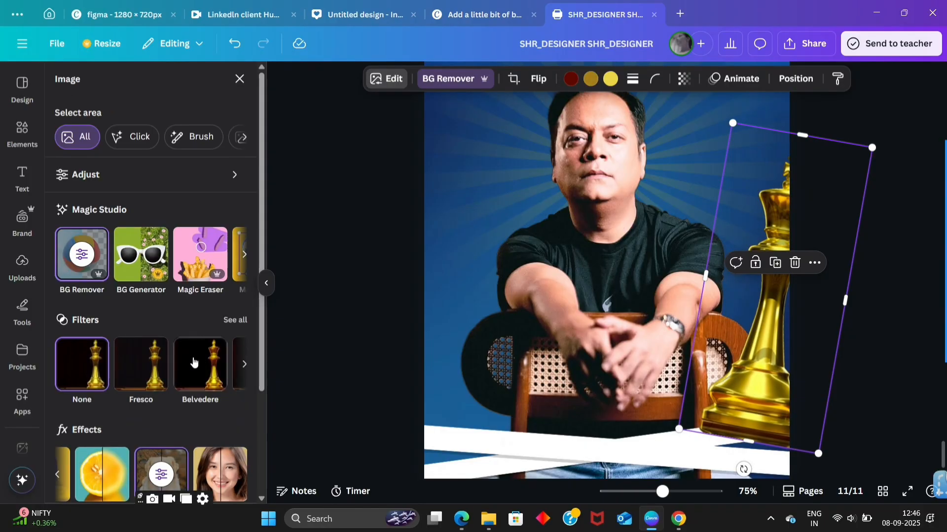
click(161, 335)
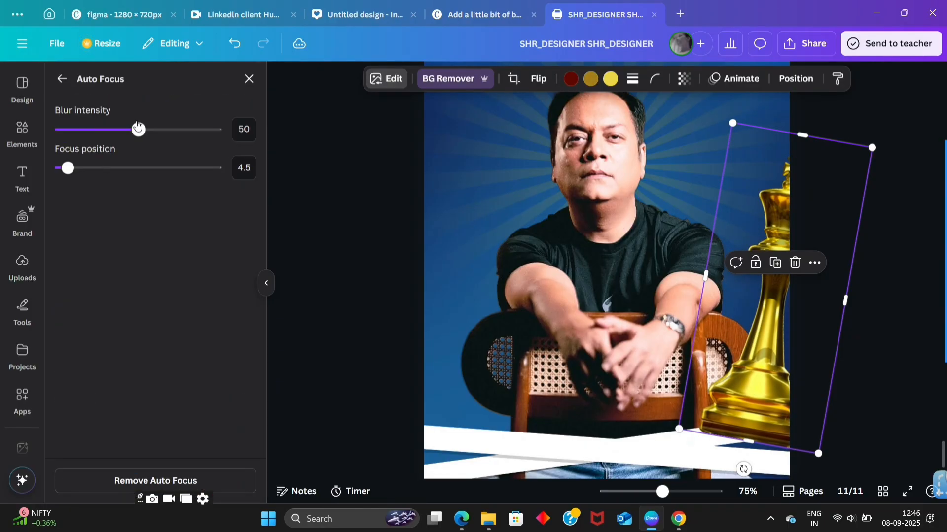
drag(168, 141, 185, 130)
drag(68, 168, 113, 164)
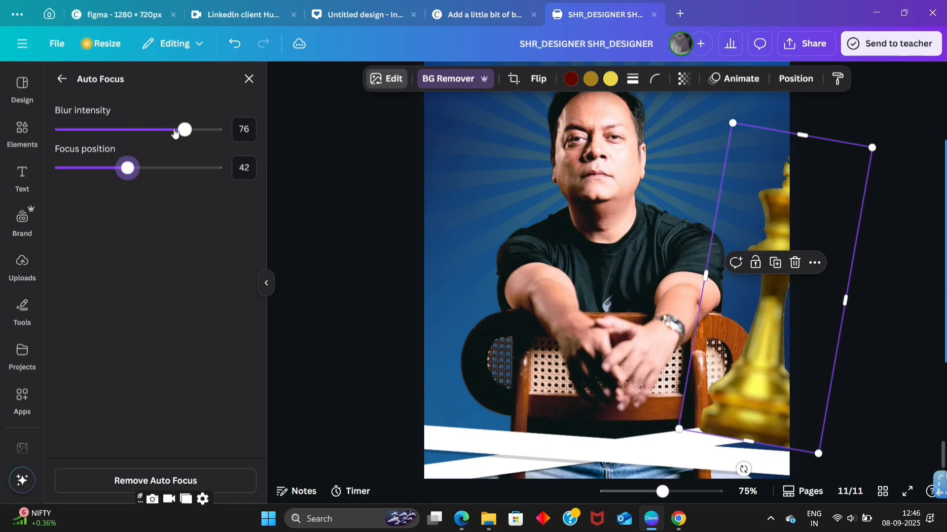
drag(184, 130, 166, 135)
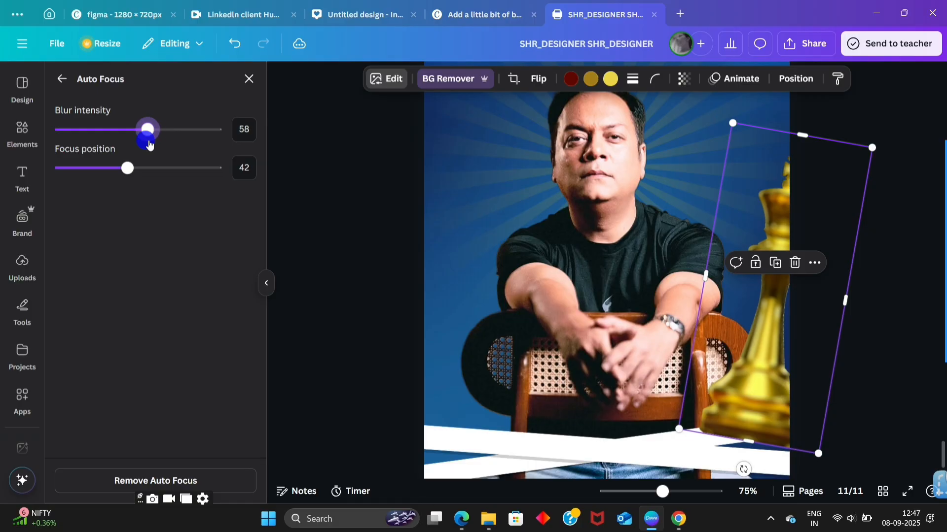
Move the golden king's layer behind the portrait and the sunburst, then reduce its clockwise tilt and shrink it slightly
click(796, 78)
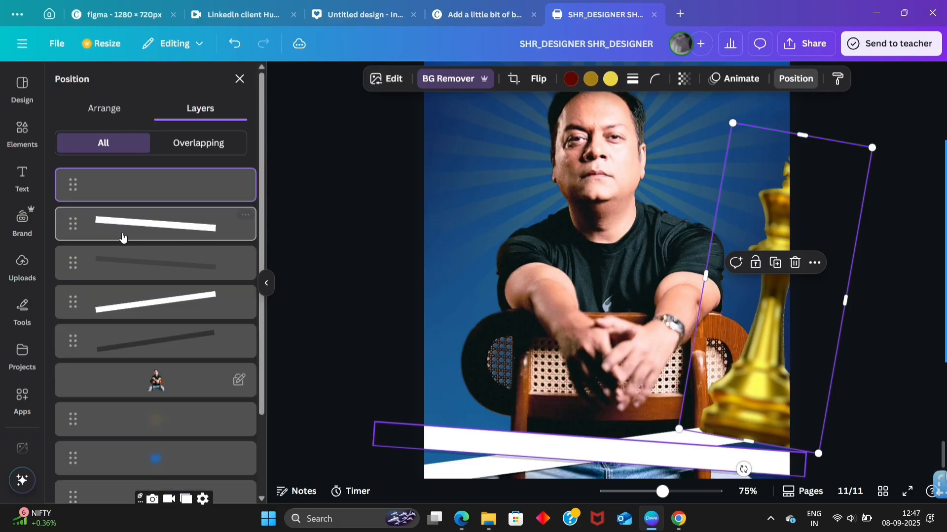
drag(157, 183, 150, 436)
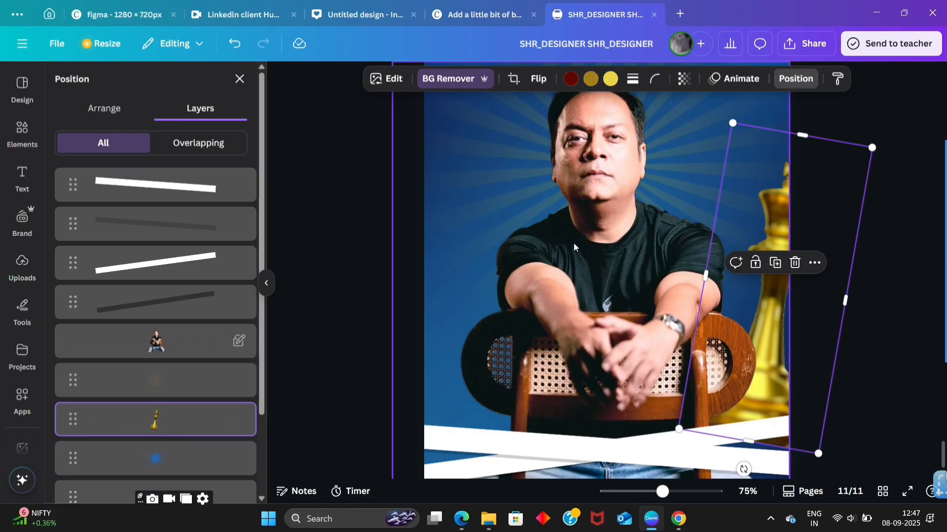
drag(744, 469, 761, 482)
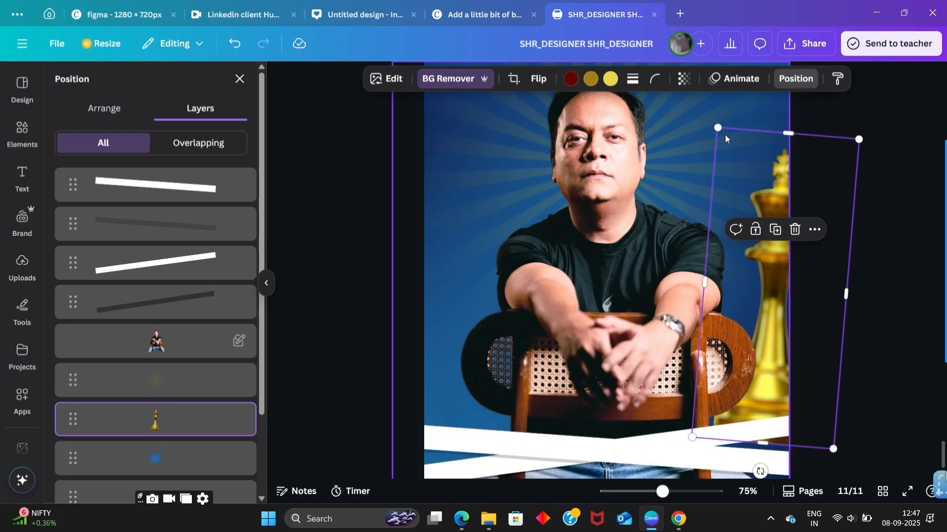
drag(718, 128, 720, 133)
drag(761, 472, 761, 469)
Duplicate the golden king to the page's left edge, making the copy smaller, lower and tilted slightly counter-clockwise
drag(774, 288, 390, 288)
drag(434, 368, 478, 364)
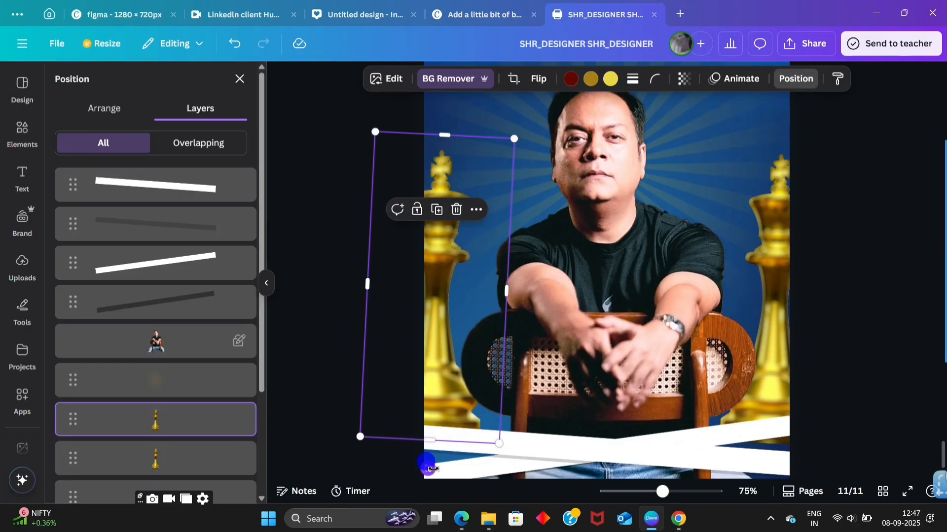
drag(427, 468, 486, 464)
drag(458, 194, 449, 206)
drag(458, 142, 445, 215)
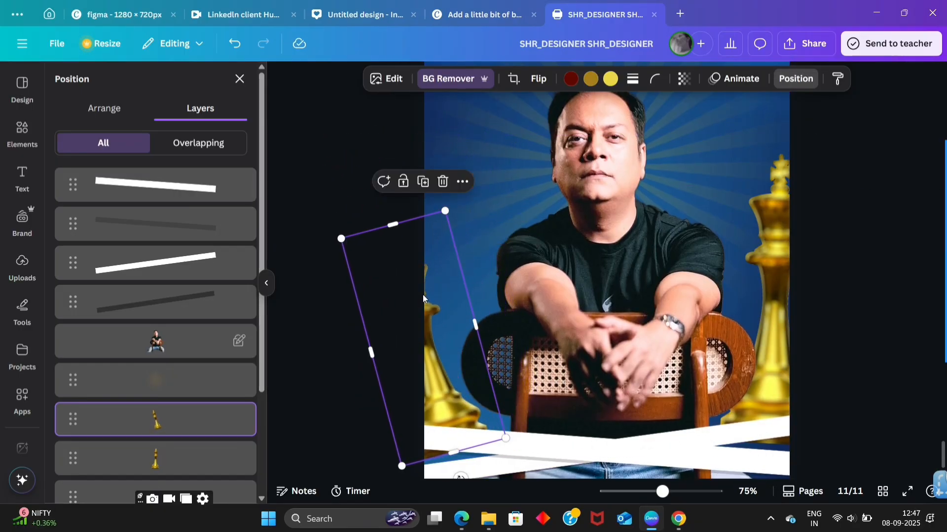
drag(421, 295, 430, 316)
drag(515, 339, 516, 350)
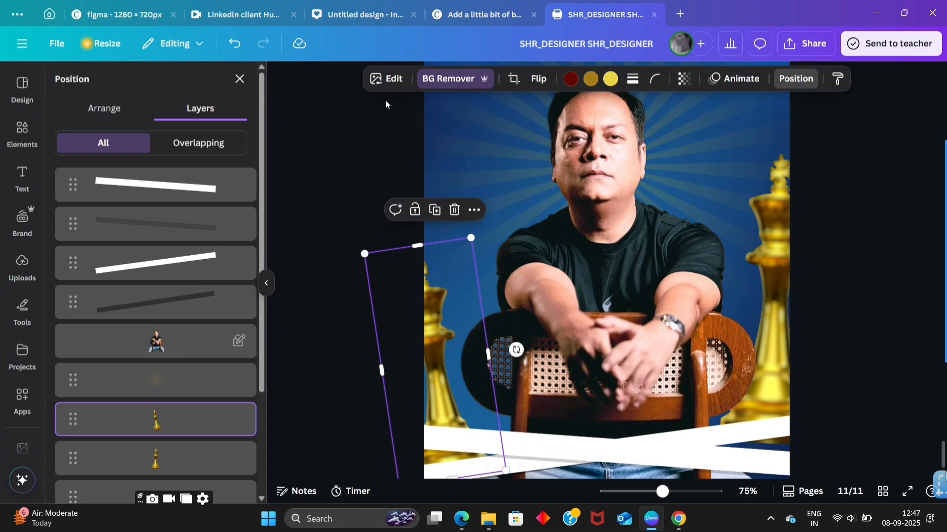
Brush blur along both sides of the left golden king, using a very large brush and a low intensity
click(386, 78)
click(141, 332)
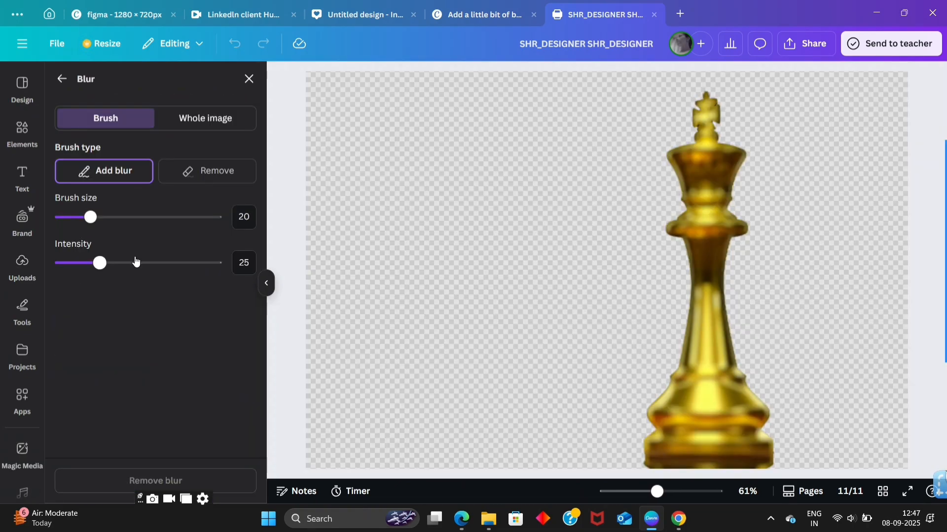
drag(91, 217, 217, 218)
drag(99, 262, 68, 264)
mouse_move(619, 143)
mouse_down()
mouse_move(649, 178)
mouse_move(659, 222)
mouse_move(631, 258)
mouse_move(634, 289)
mouse_move(673, 271)
mouse_move(639, 437)
mouse_up()
mouse_move(789, 118)
mouse_down()
mouse_move(761, 121)
mouse_move(750, 229)
mouse_move(754, 342)
mouse_move(788, 457)
mouse_up()
mouse_move(754, 123)
mouse_down()
mouse_move(746, 156)
mouse_move(771, 313)
mouse_move(763, 444)
mouse_up()
click(249, 79)
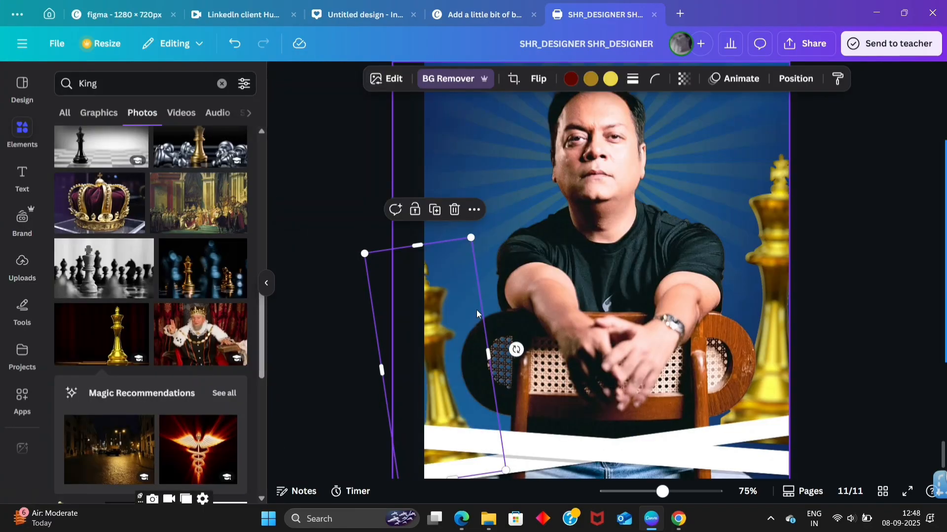
Add a heading reading "150K" to page 11 and set its font to Anton
click(776, 224)
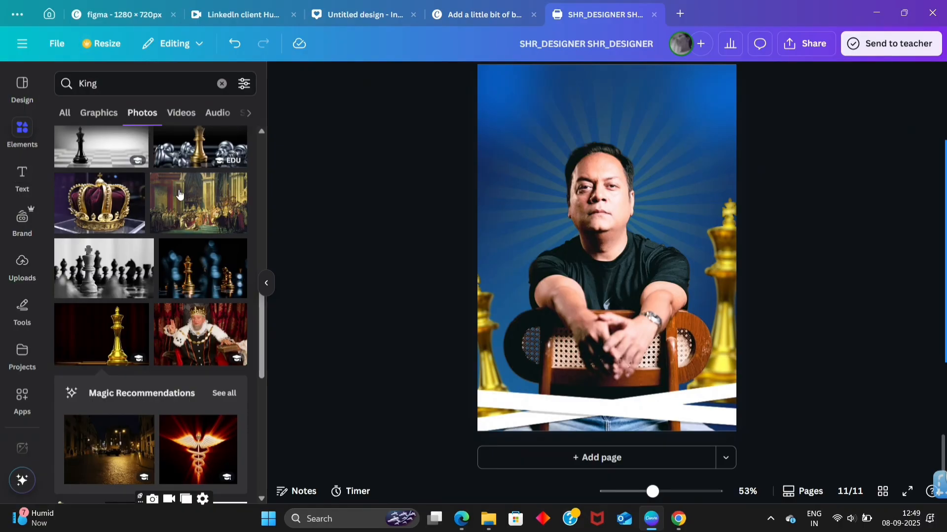
click(32, 179)
click(117, 207)
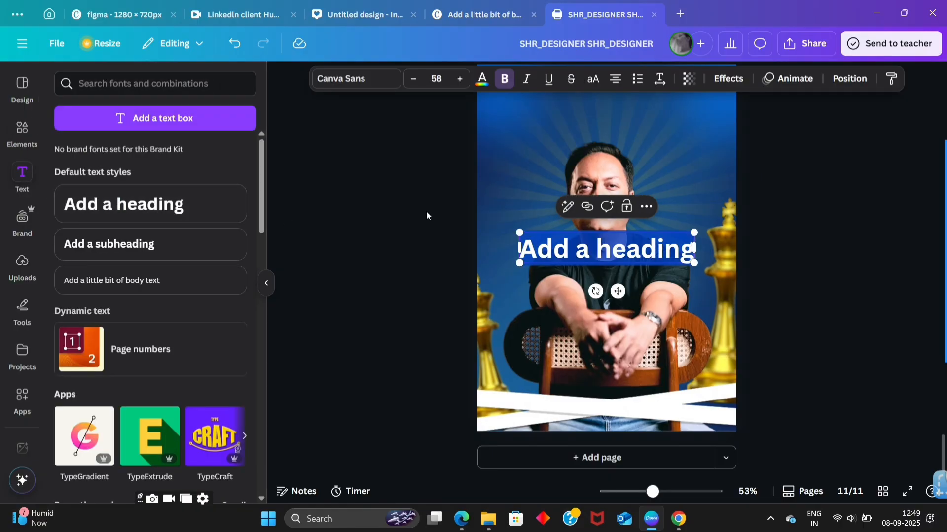
text(150K)
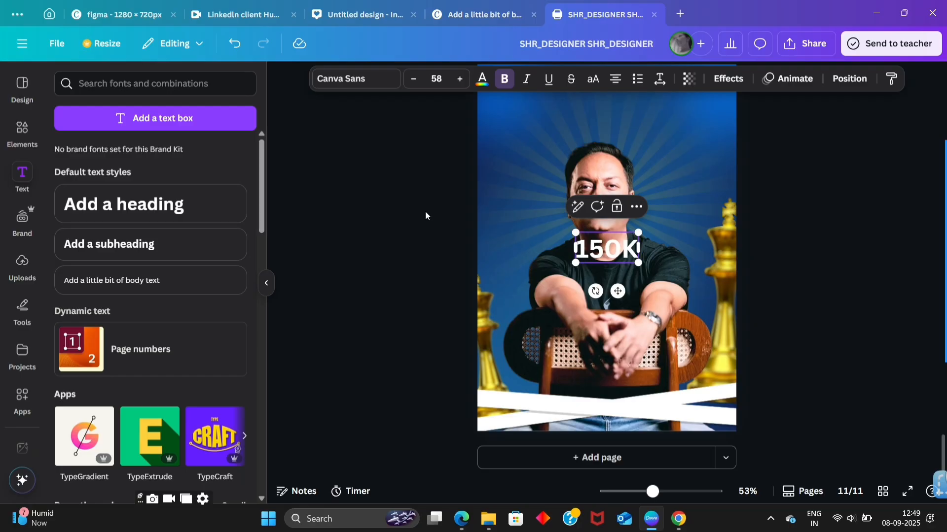
key(ctrl+a)
click(355, 79)
click(148, 222)
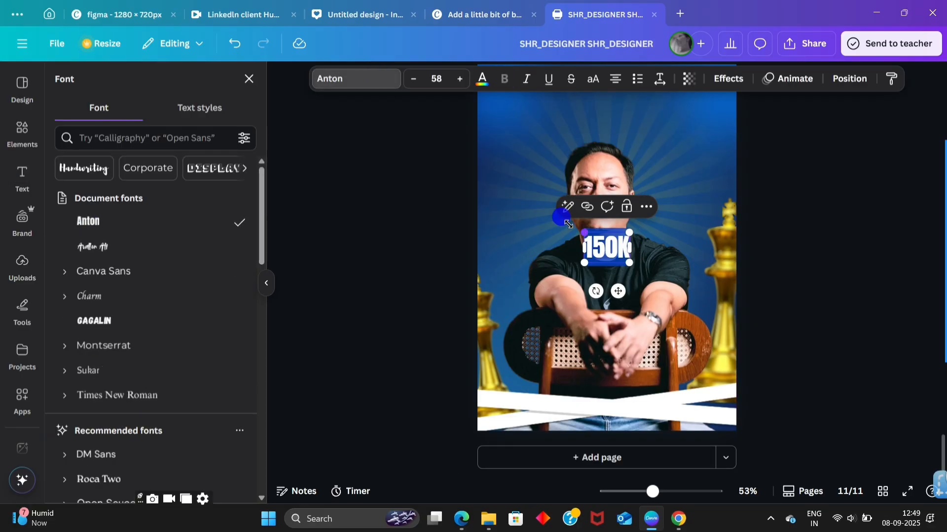
Enlarge the 150K heading to font size 224 and set its letter spacing to 47
drag(568, 225, 490, 169)
drag(629, 264, 665, 286)
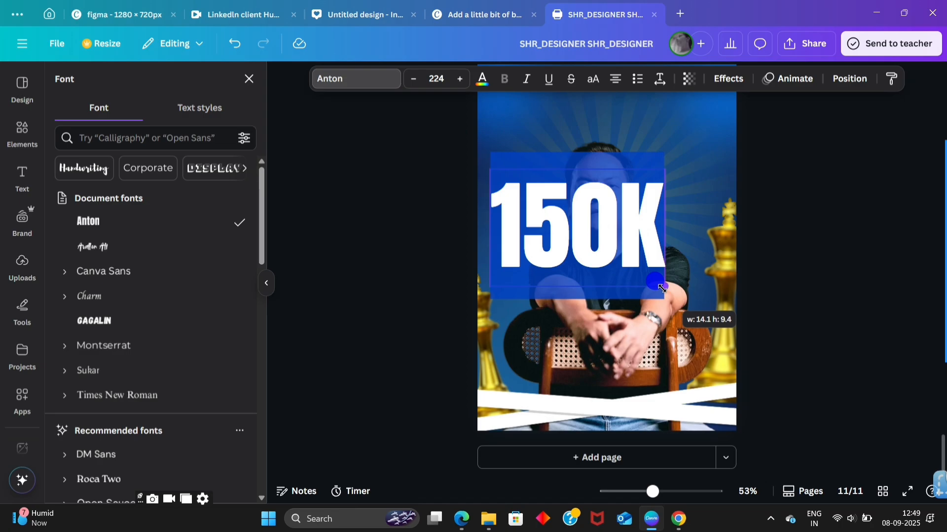
click(660, 79)
drag(614, 130, 620, 132)
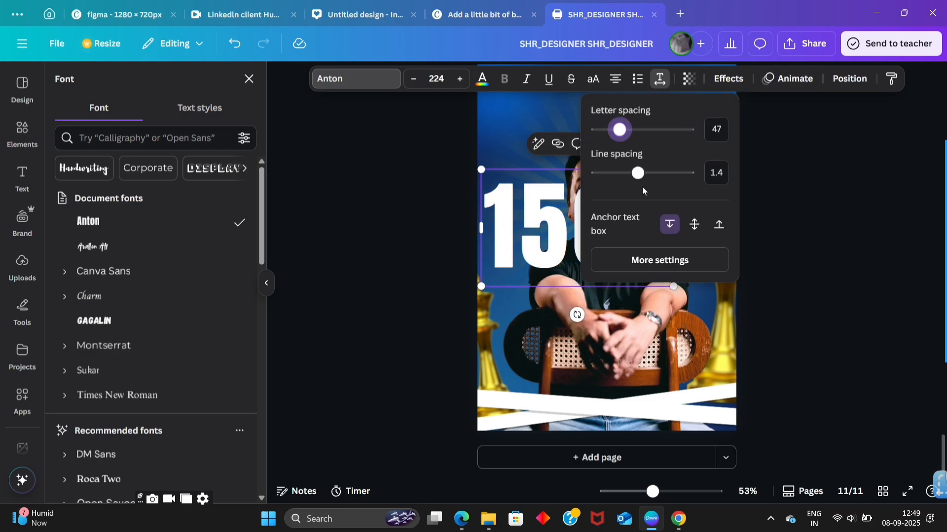
click(764, 165)
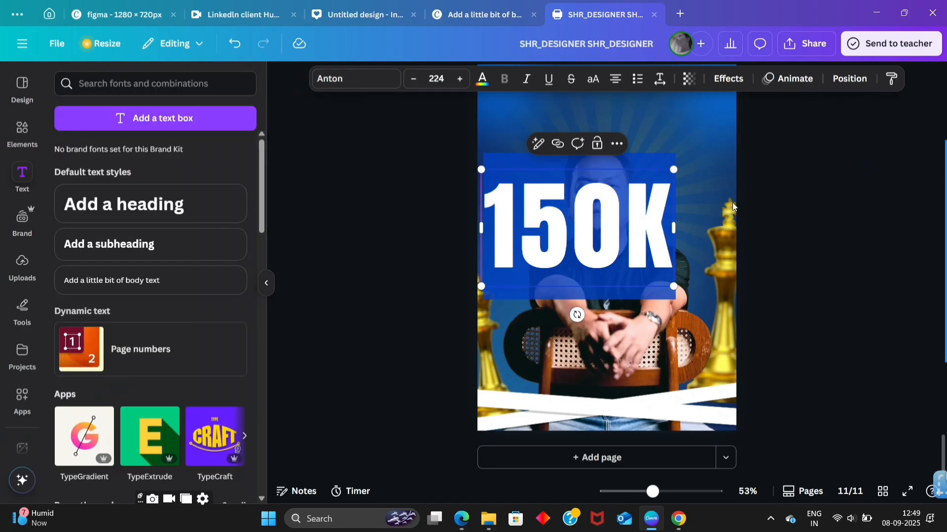
Move the 150K heading to the upper centre of the page and place its layer directly behind the portrait
drag(574, 234, 616, 177)
click(849, 79)
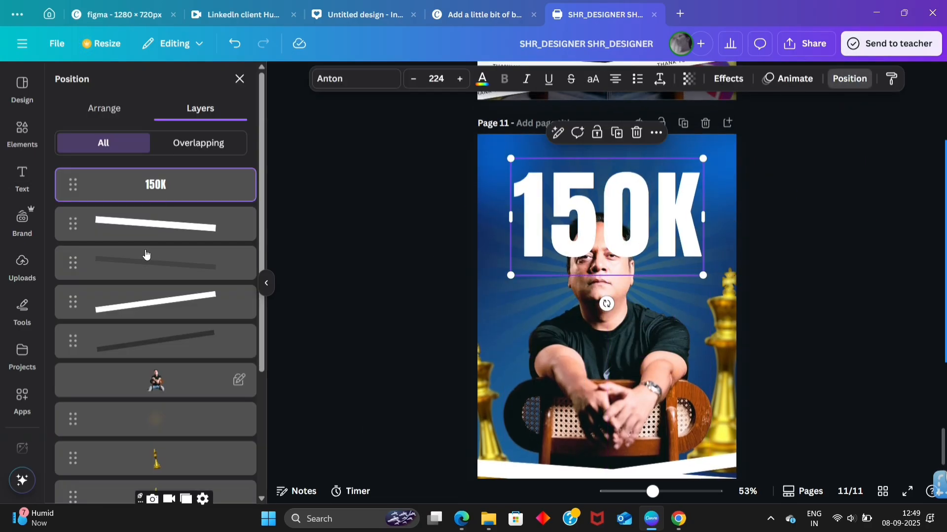
drag(150, 184, 182, 408)
scroll(182, 408, down, 1)
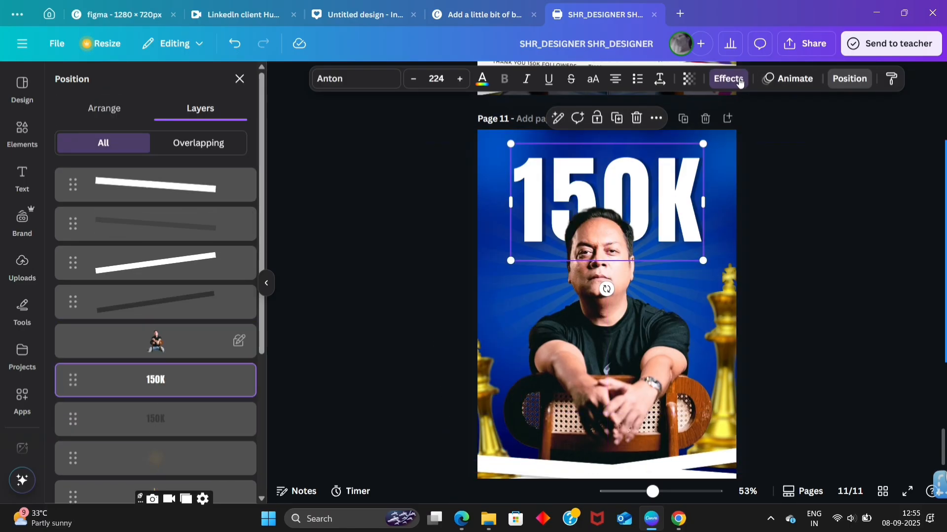
Apply the Shadow text effect to the 150K heading and change the shadow to a dark colour
click(740, 82)
click(159, 147)
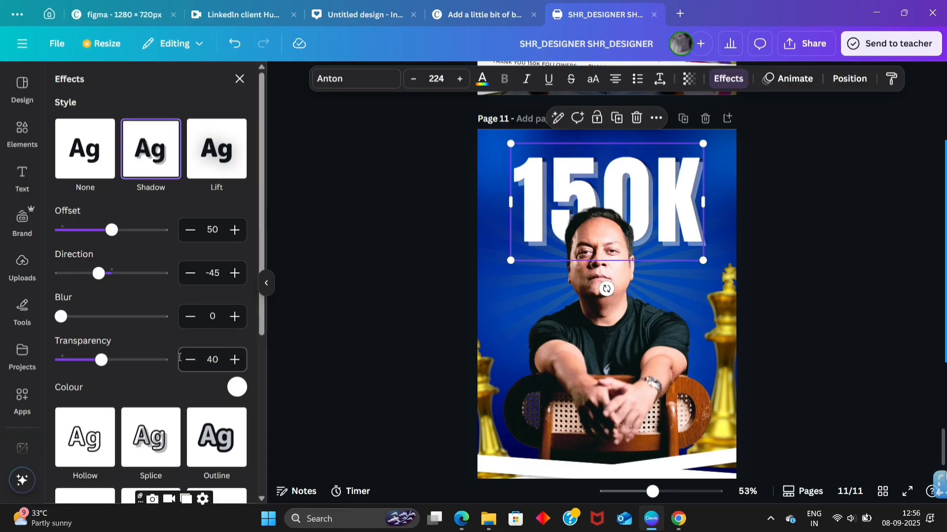
click(236, 387)
click(276, 132)
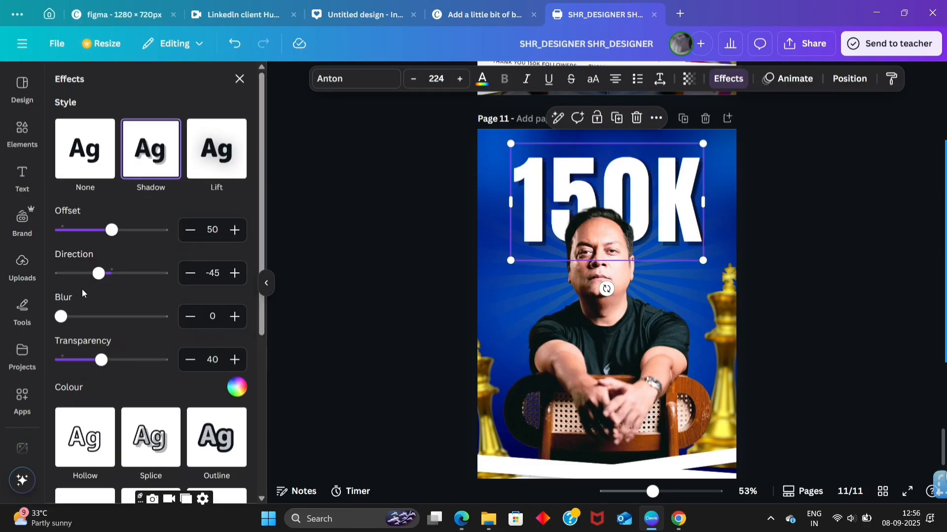
Set the 150K heading's shadow to offset 33, direction -48, blur 44 and transparency 22
drag(87, 328, 88, 323)
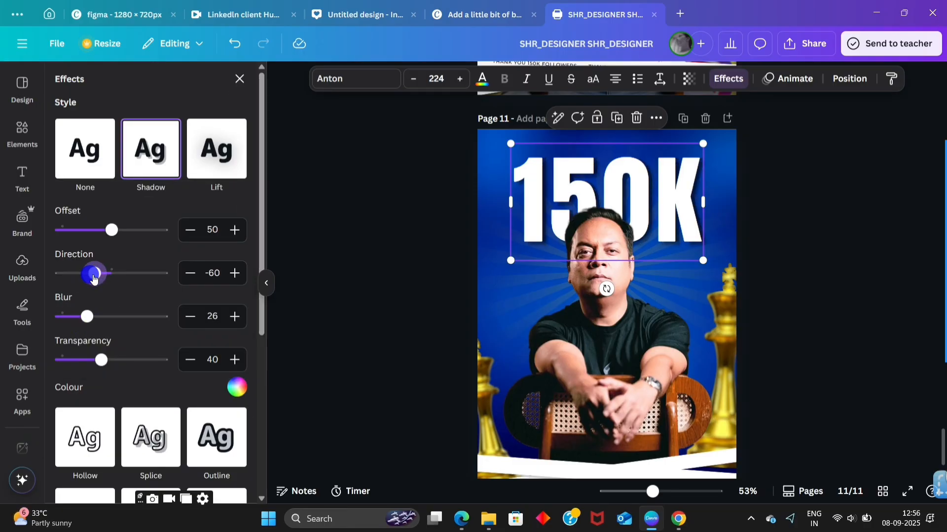
drag(94, 279, 80, 280)
drag(111, 231, 104, 238)
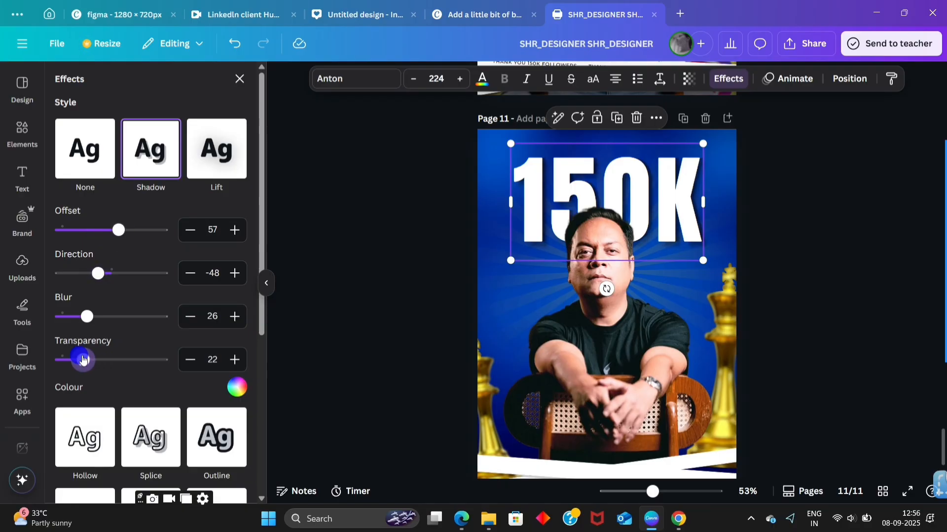
drag(87, 317, 106, 329)
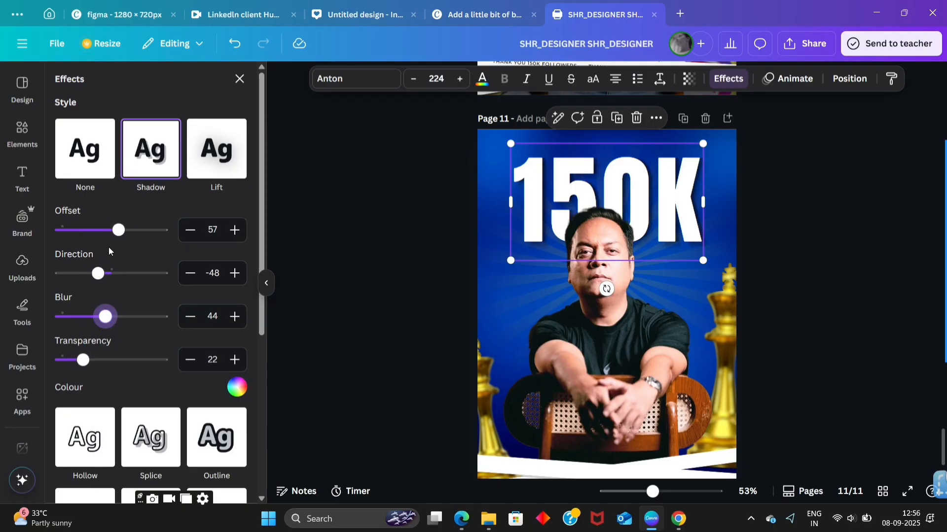
drag(103, 230, 88, 231)
Enlarge the 150K heading to font size 241 and shift it back to the horizontal centre of the page
scroll(607, 203, up, 5)
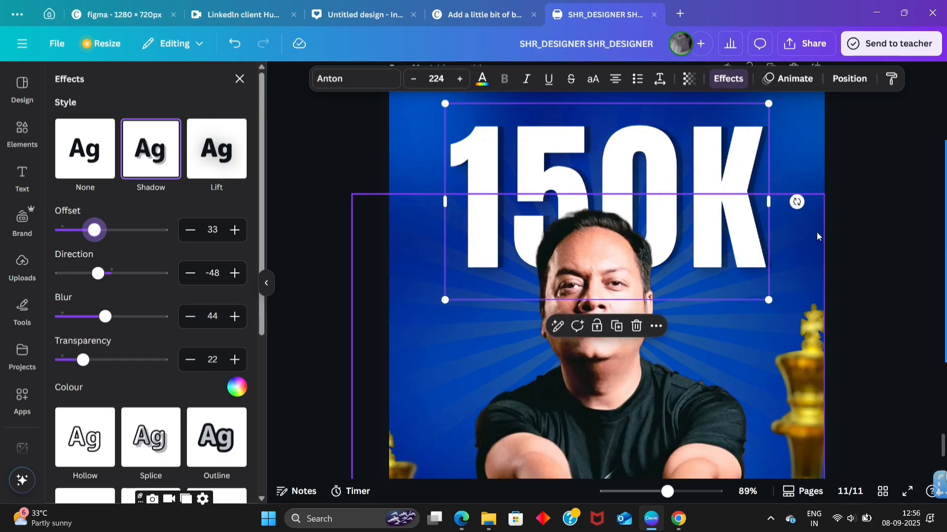
drag(768, 300, 791, 308)
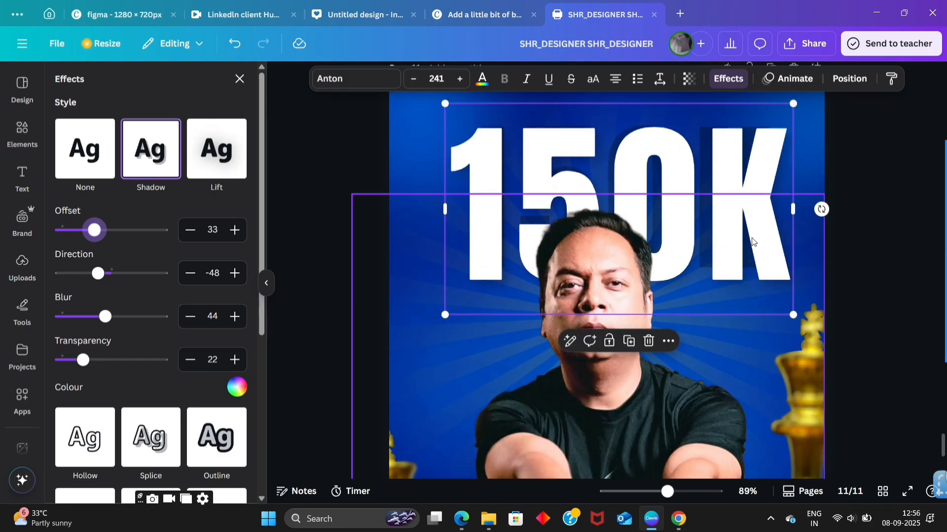
mouse_move(752, 239)
mouse_down()
mouse_move(742, 223)
mouse_move(742, 233)
mouse_up()
click(850, 78)
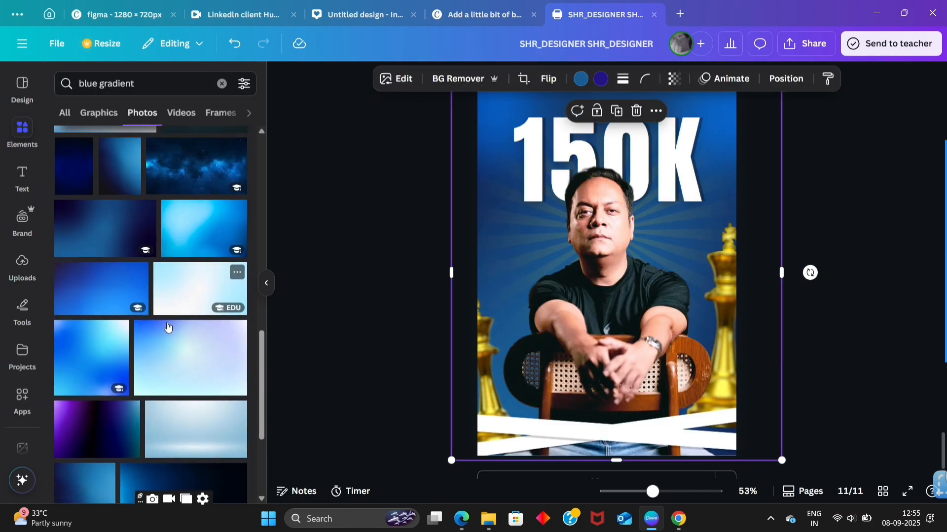
Insert a deep-blue blurred gradient photo from the "blue gradient" results and stretch it to cover page 11
scroll(167, 327, down, 6)
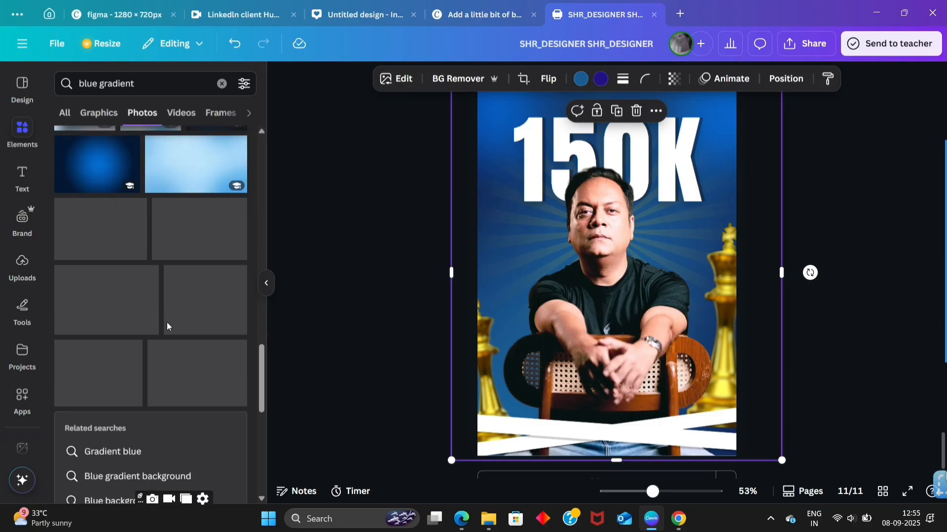
scroll(168, 327, down, 7)
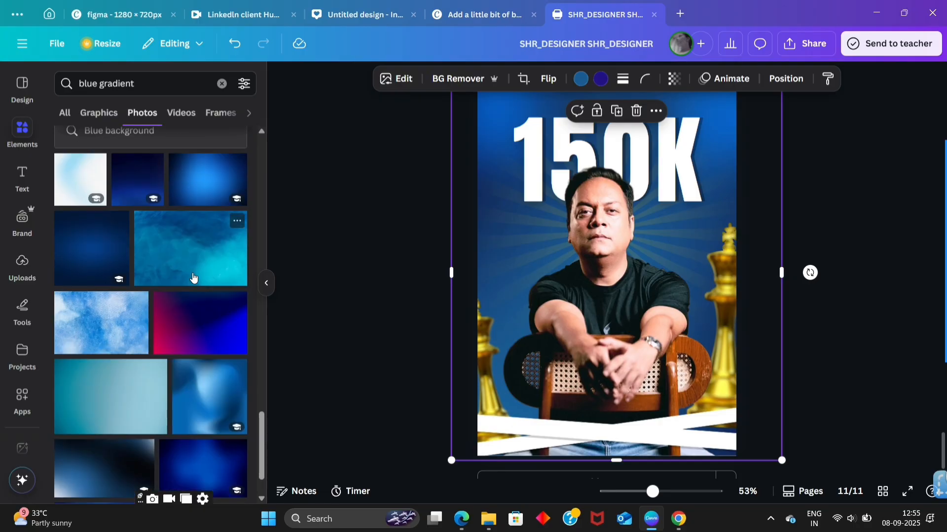
scroll(192, 277, down, 6)
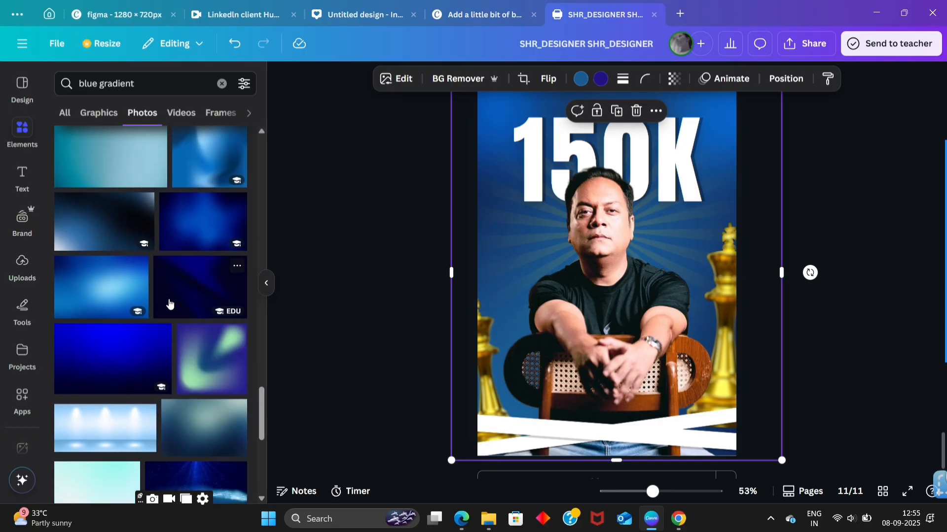
scroll(169, 303, up, 3)
click(199, 298)
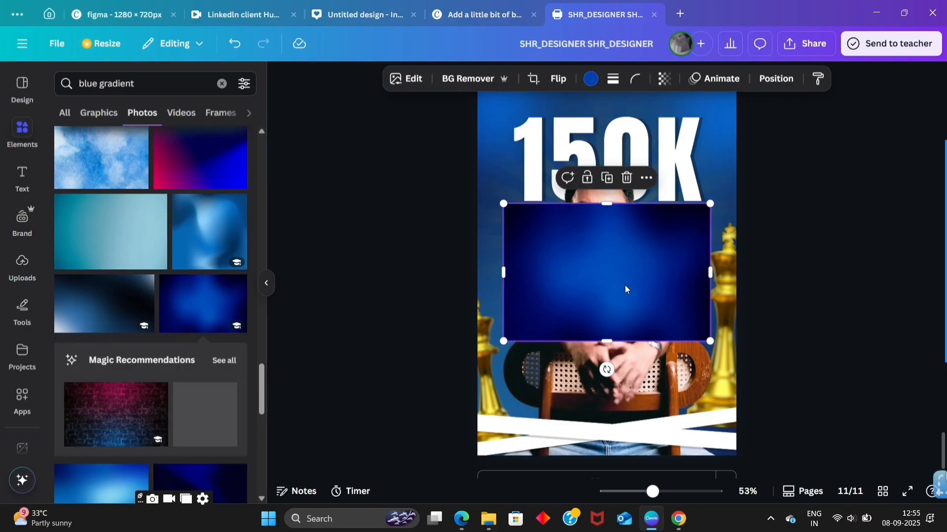
drag(626, 287, 624, 204)
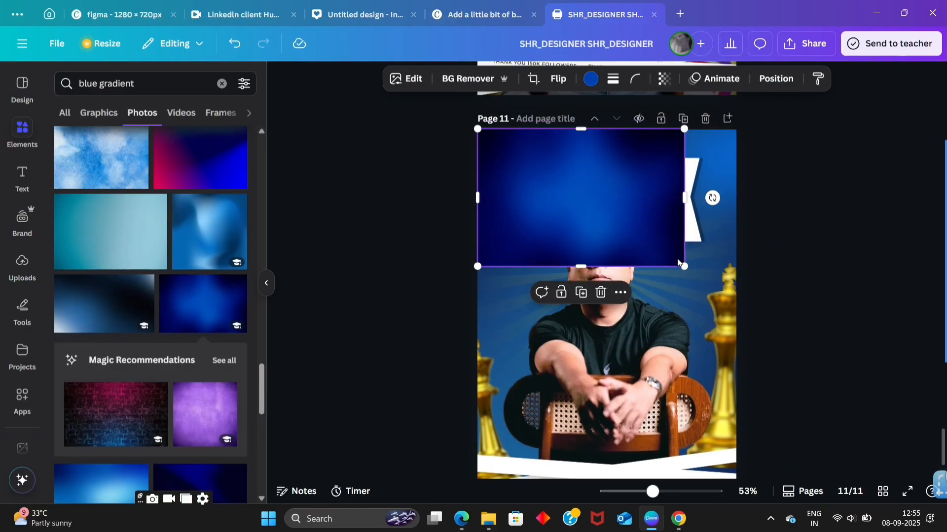
drag(685, 266, 748, 309)
drag(613, 309, 572, 464)
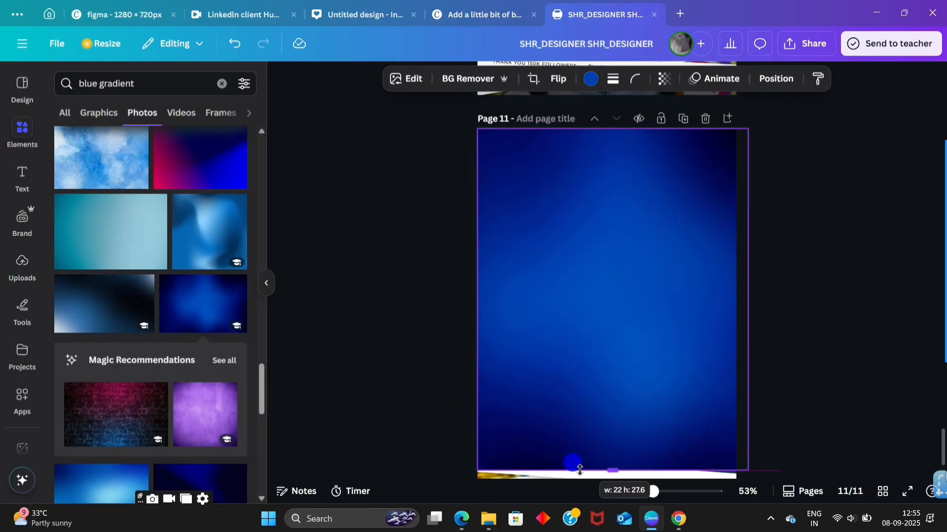
Send the new gradient behind the other artwork and delete the old blue gradient background beneath it
click(776, 79)
drag(182, 180, 172, 434)
scroll(236, 266, down, 1)
click(182, 445)
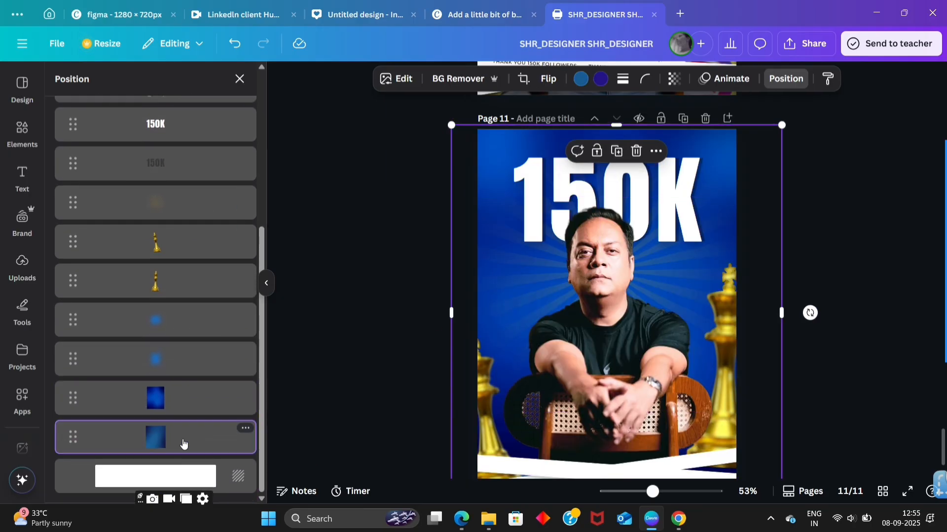
key(Delete)
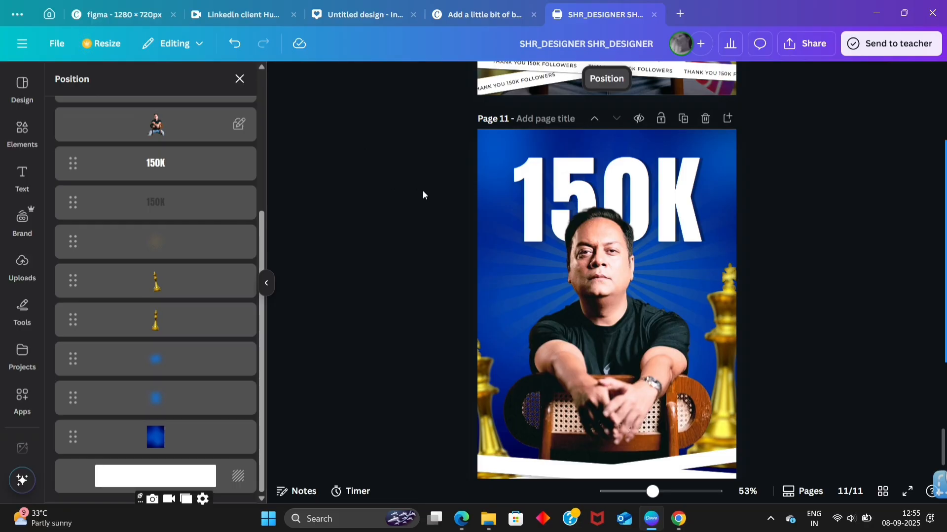
Set the 150K heading's shadow to offset 30, blur 56 and transparency 85
click(546, 188)
scroll(606, 201, up, 3)
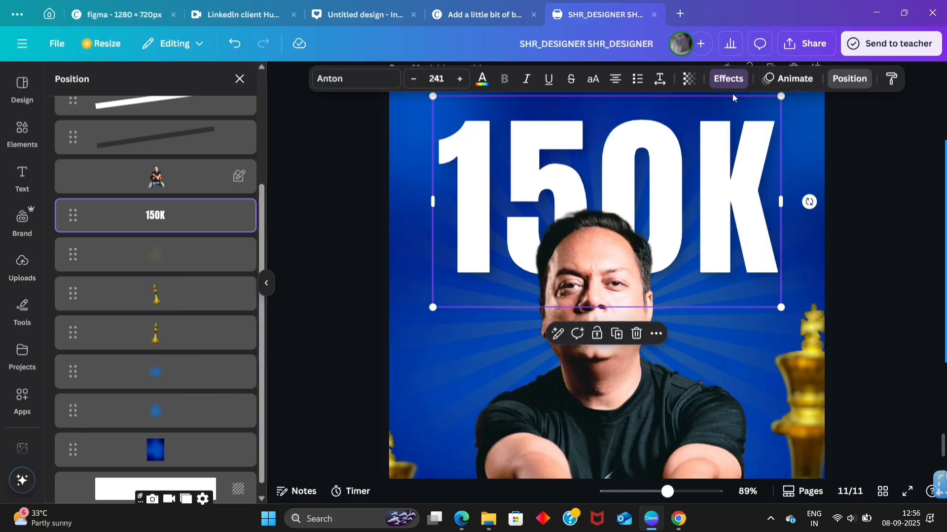
click(728, 79)
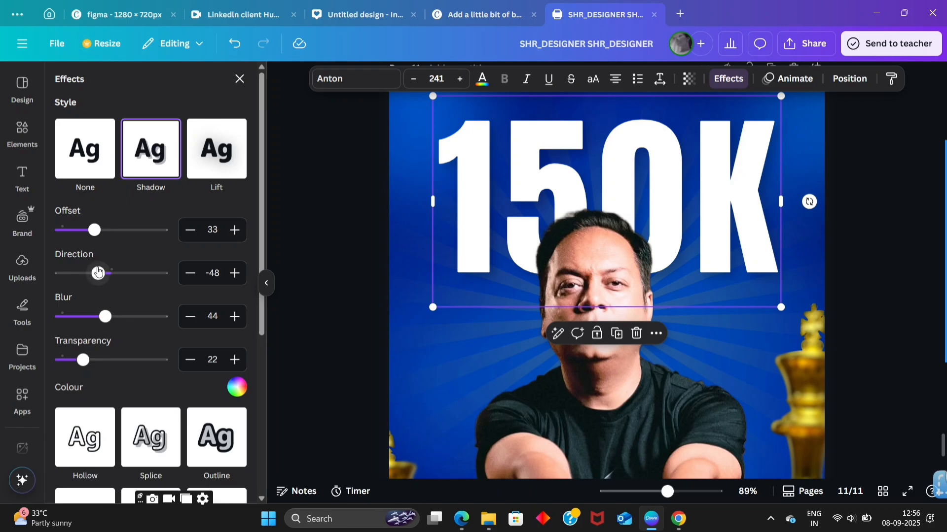
mouse_move(141, 379)
mouse_down()
mouse_move(158, 382)
mouse_move(149, 388)
mouse_up()
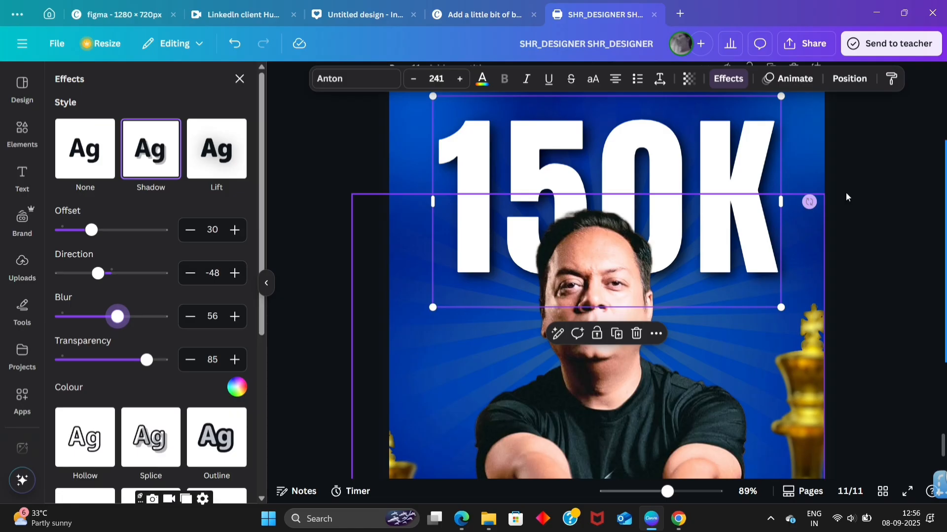
key(ctrl+minus)
click(826, 264)
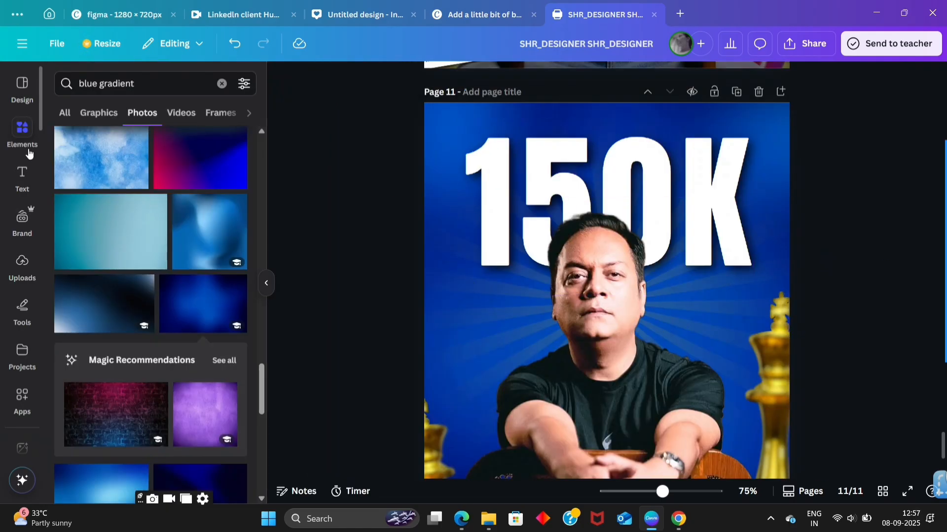
Add a second heading reading "Thank you" and switch it to uppercase
click(15, 182)
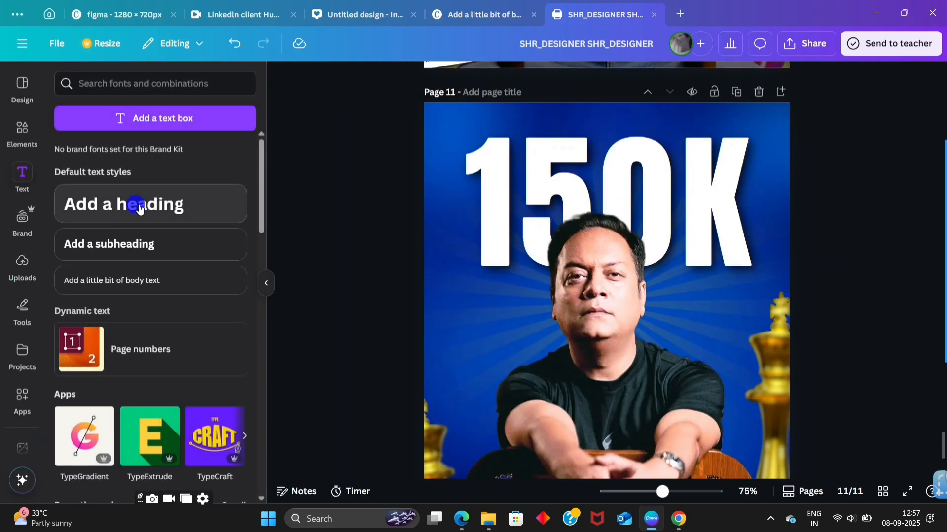
click(137, 206)
text(Thank you)
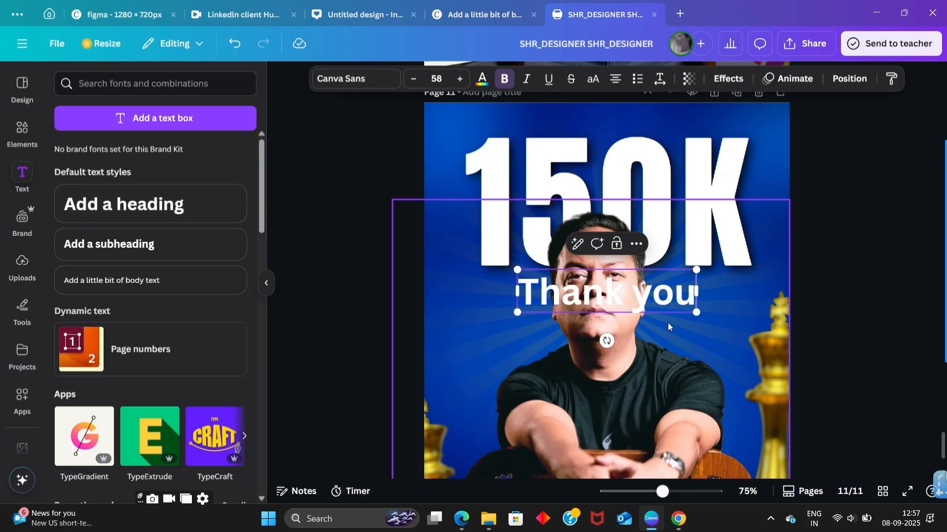
click(593, 79)
Change the THANK YOU heading's font to Montserrat Light
double_click(609, 291)
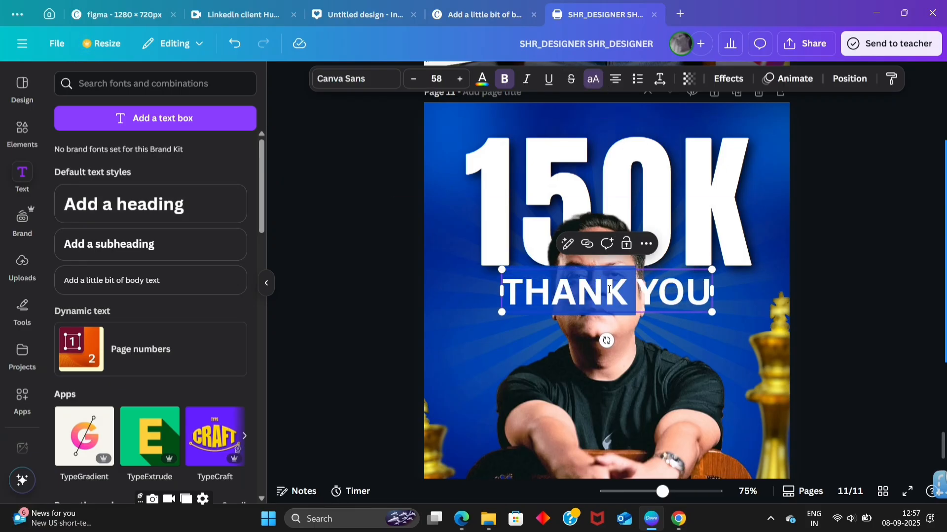
click(373, 75)
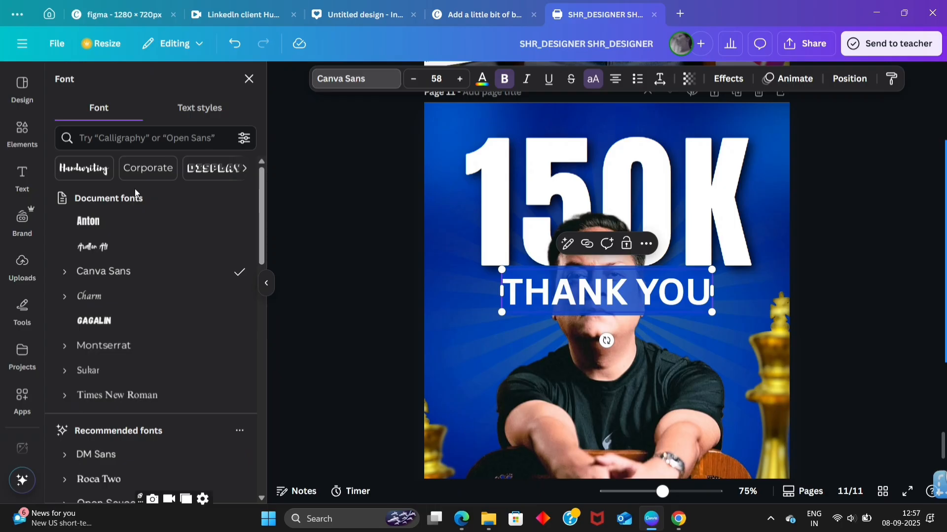
click(64, 342)
scroll(105, 380, down, 3)
click(127, 306)
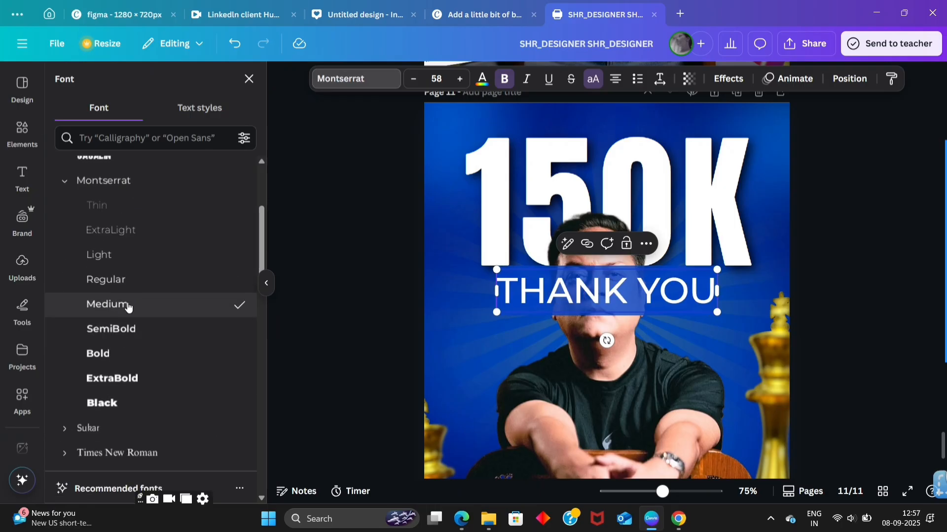
click(123, 281)
click(106, 256)
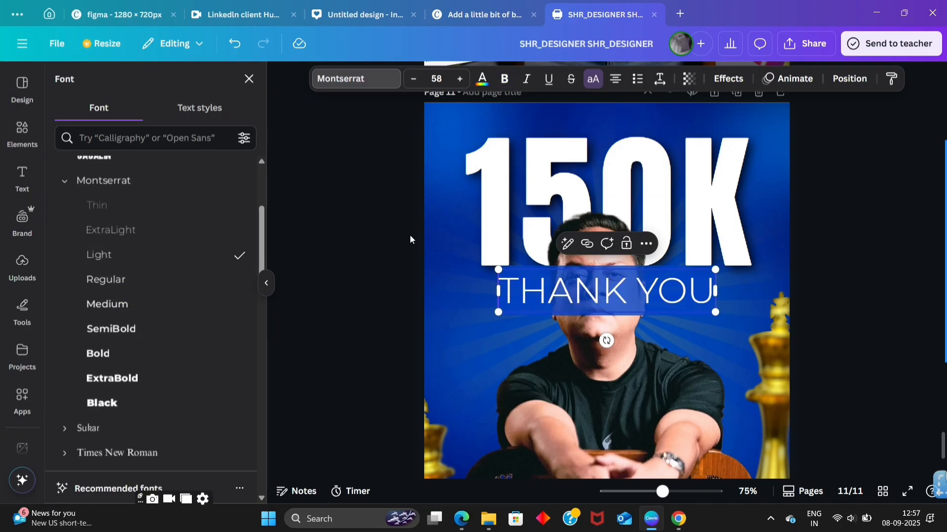
Change the THANK YOU heading's font weight to Montserrat Regular
key(Escape)
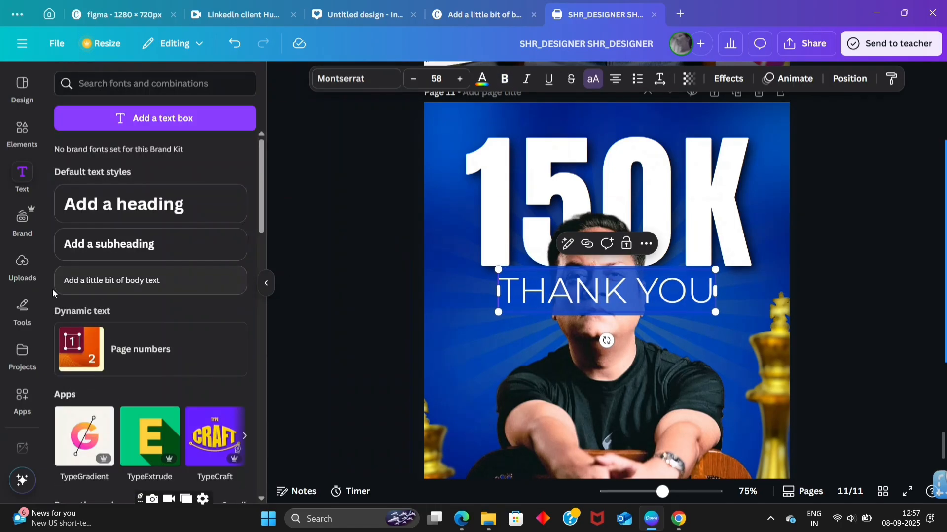
click(400, 80)
click(63, 182)
click(133, 308)
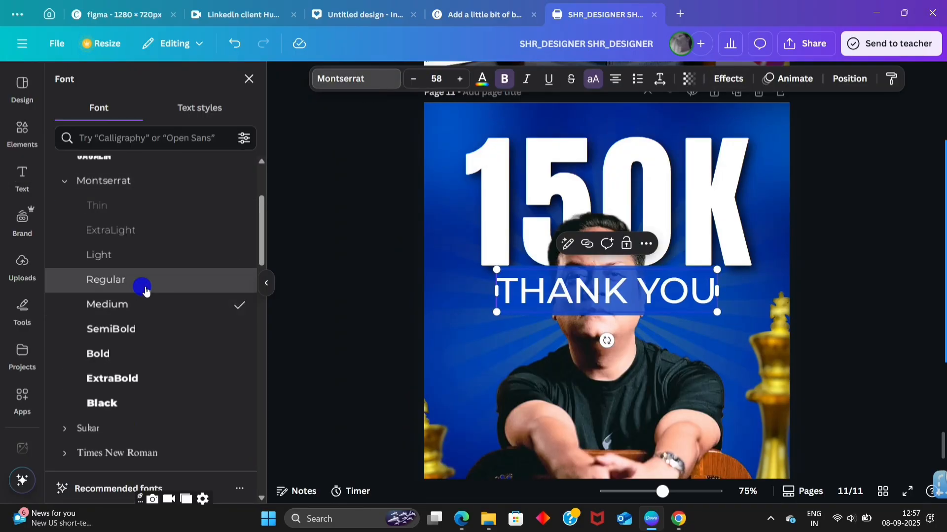
click(143, 286)
click(335, 269)
Move the THANK YOU heading above the 150K headline, near the poster's upper edge
click(587, 296)
drag(587, 296, 595, 121)
scroll(683, 191, up, 2)
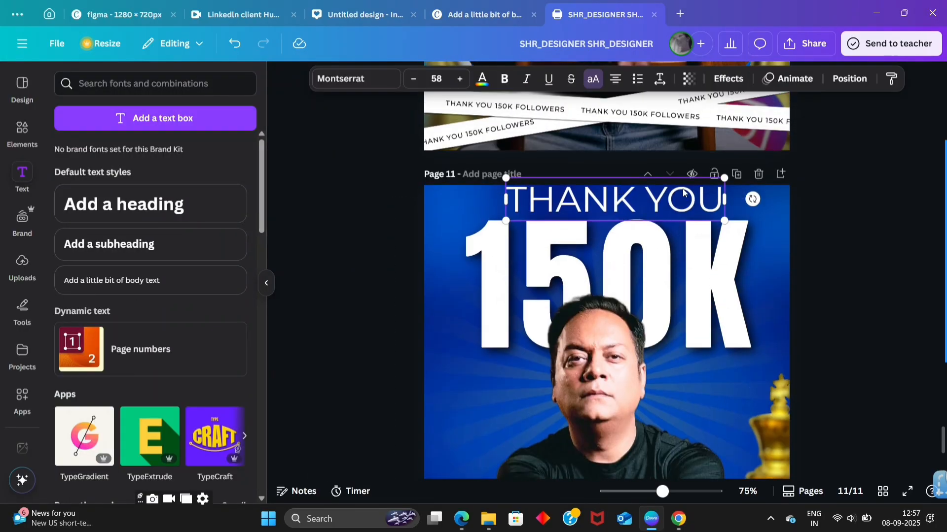
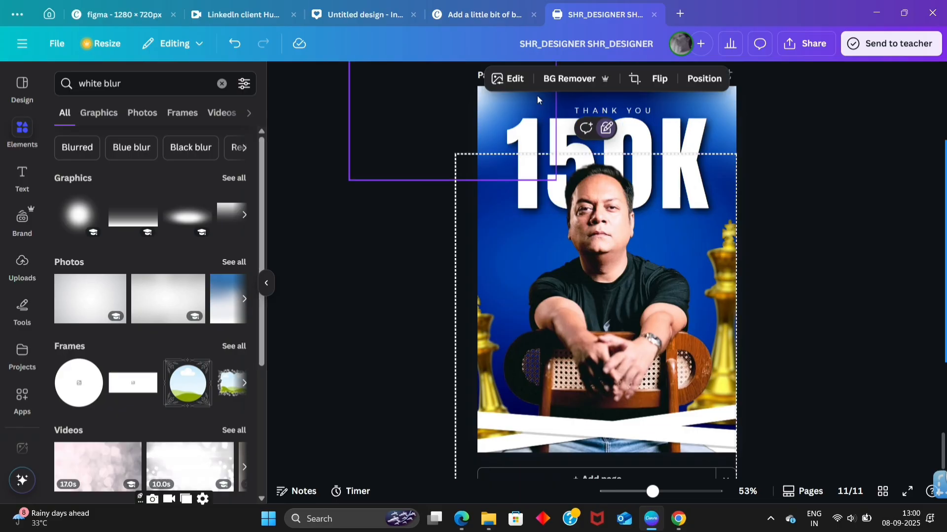
Duplicate the THANK YOU text, move the copy below the 150K headline's left part and change its wording to INSTAGRAM
scroll(612, 176, up, 1)
click(596, 131)
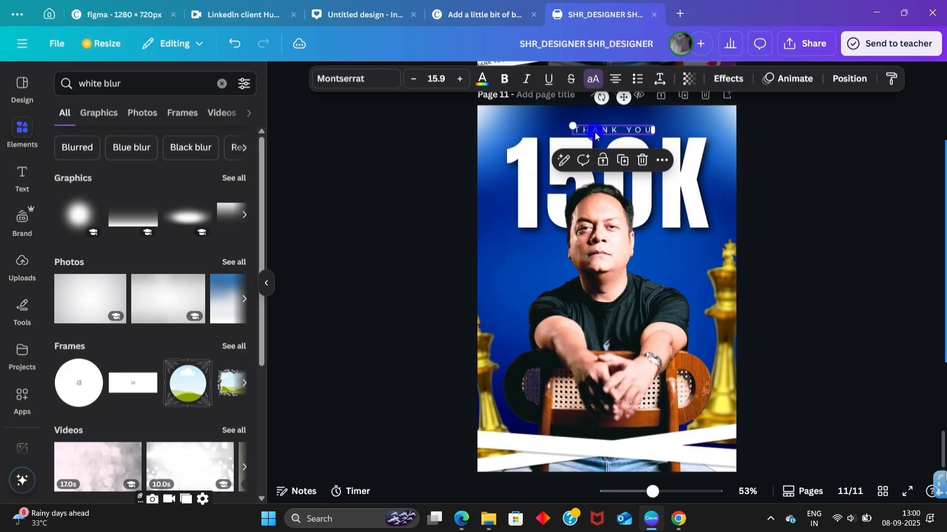
click(626, 162)
drag(623, 142, 558, 248)
key(Return)
text(INST)
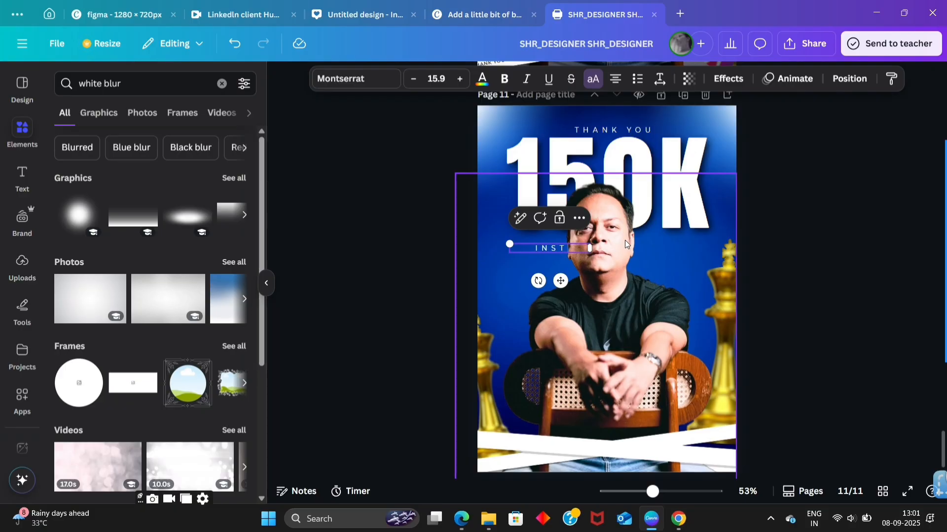
text(AGRAM)
Set the INSTAGRAM text's letter spacing to 89 and narrow its text box to fit the word
scroll(625, 240, up, 5)
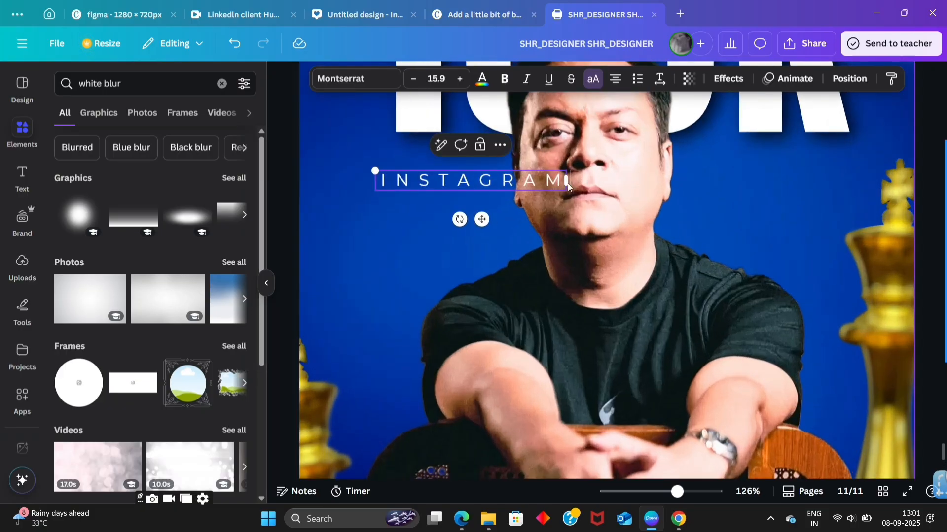
click(660, 79)
drag(670, 129, 624, 130)
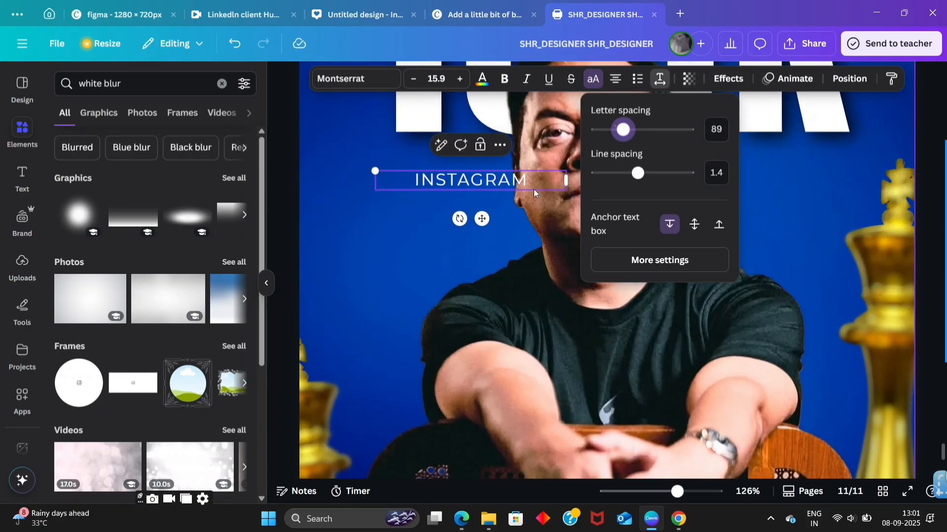
drag(566, 178, 493, 180)
click(428, 197)
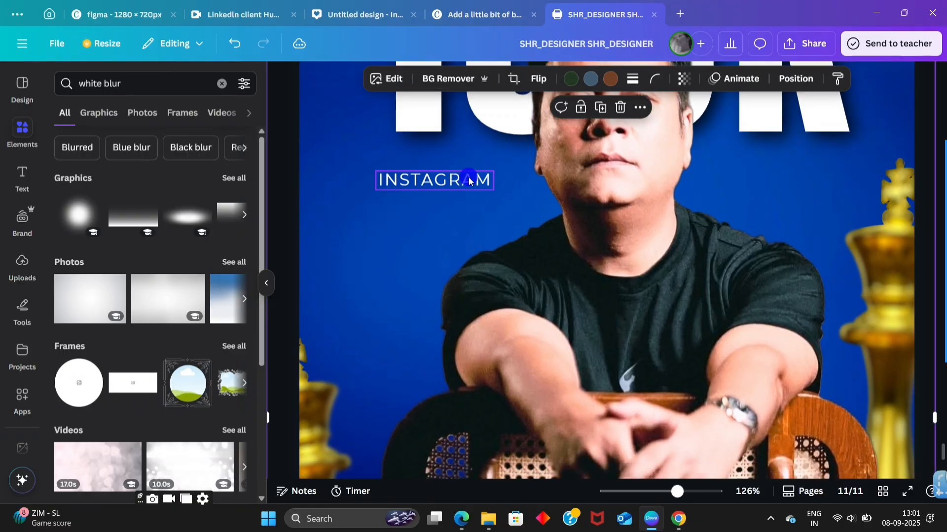
Shrink the INSTAGRAM text to size 13.6 and align it directly beneath the 1 of the 150K headline
click(432, 189)
drag(448, 225, 469, 190)
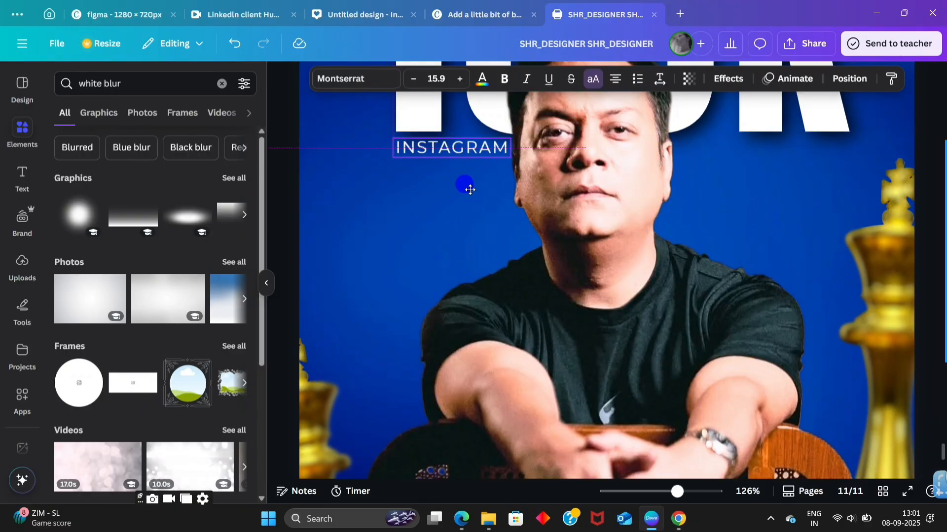
drag(393, 139, 426, 144)
drag(475, 181, 444, 174)
drag(394, 139, 378, 136)
Place a copy of the INSTAGRAM text beneath the K of the headline and change its wording to FOLLOWERS
drag(412, 147, 804, 143)
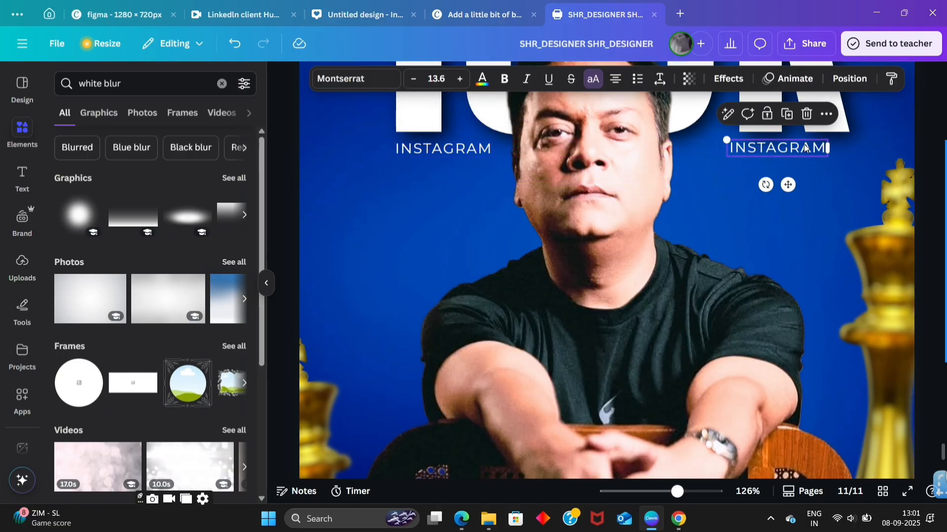
double_click(805, 144)
text(FOLLOWERS)
mouse_move(830, 159)
mouse_down()
mouse_move(851, 152)
mouse_move(838, 153)
mouse_up()
drag(781, 148, 786, 153)
click(779, 196)
scroll(786, 197, down, 5)
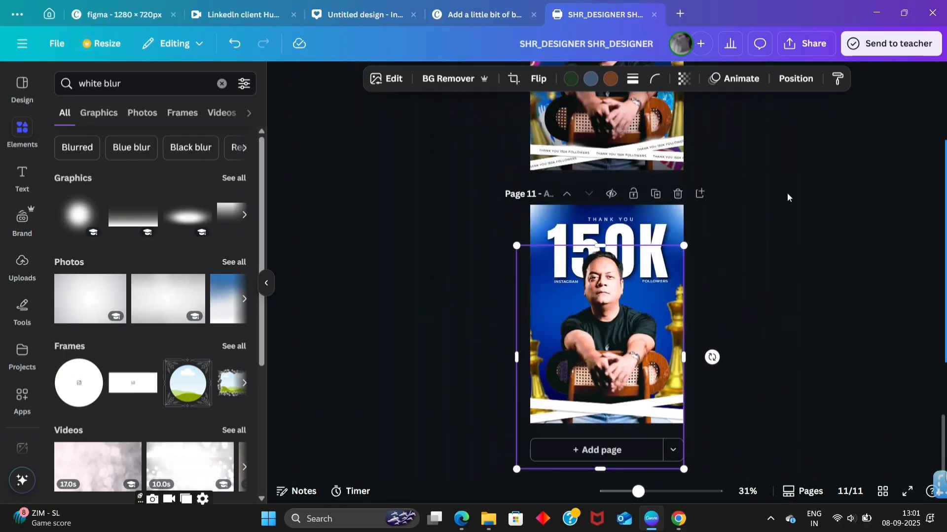
scroll(770, 335, up, 2)
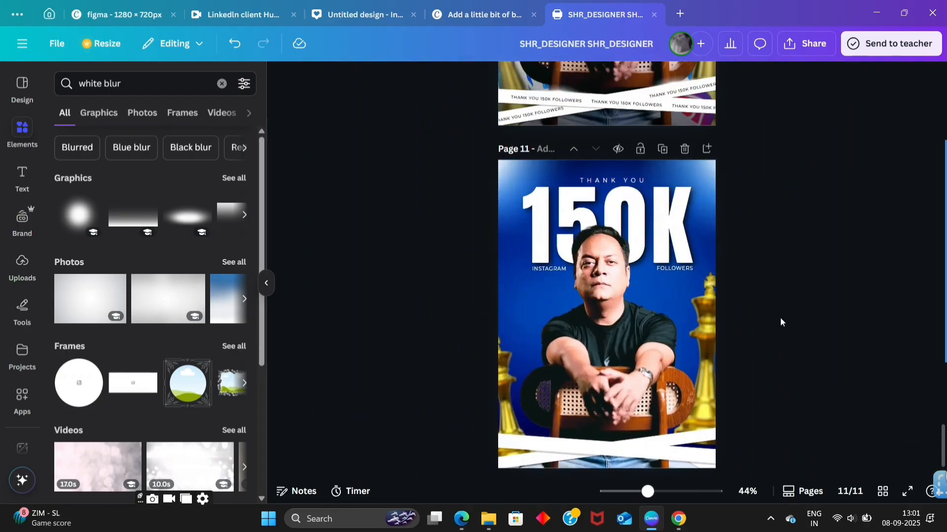
Search the elements for "celebration" and show only the graphics
scroll(781, 322, up, 3)
click(142, 84)
text(c)
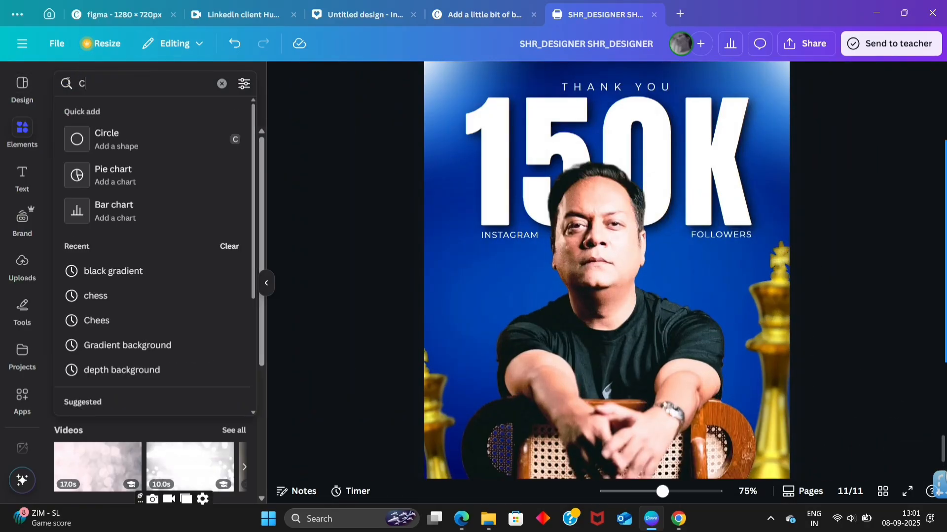
text(elebration)
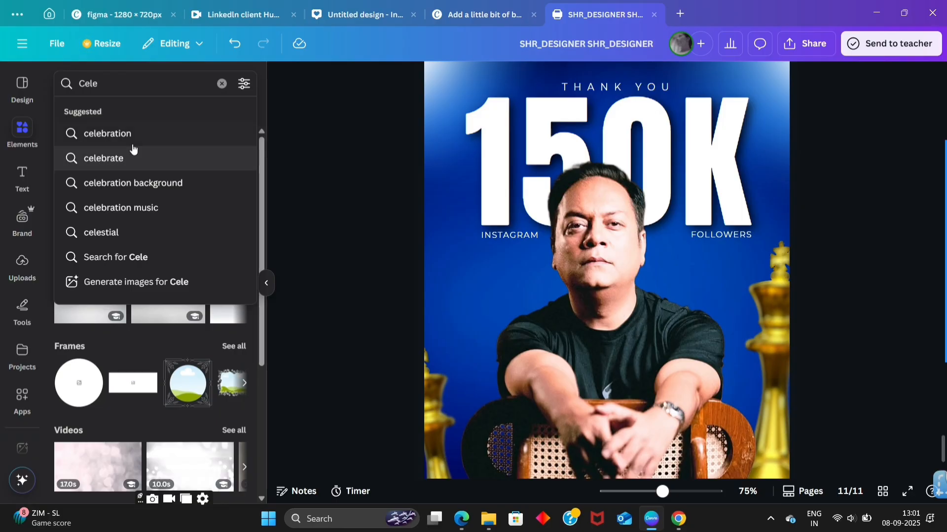
click(133, 148)
click(94, 115)
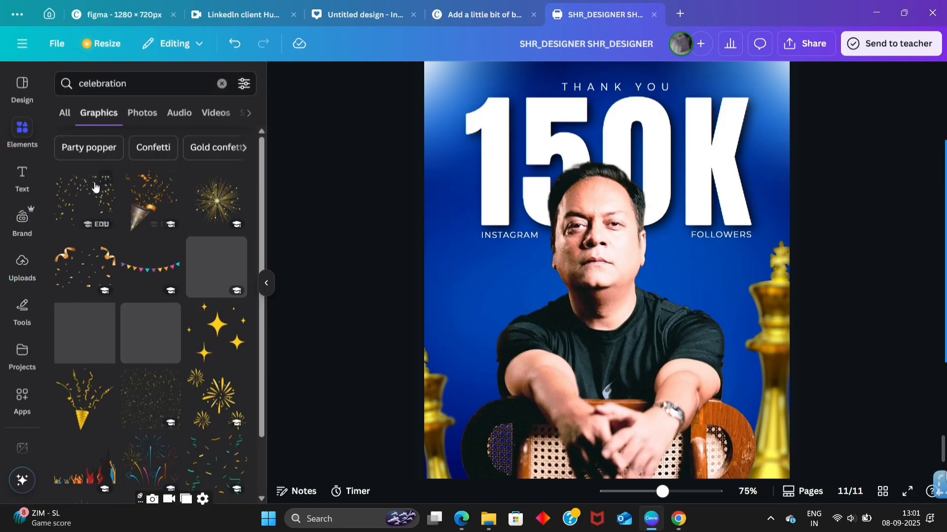
Insert the gold confetti graphic and crop it down to a small part of the confetti
click(84, 200)
drag(632, 265, 616, 243)
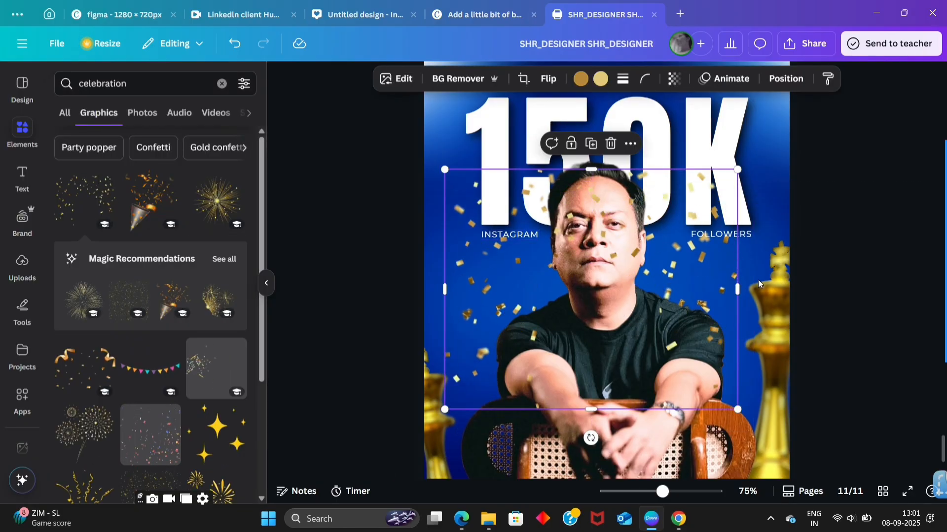
drag(737, 286, 472, 250)
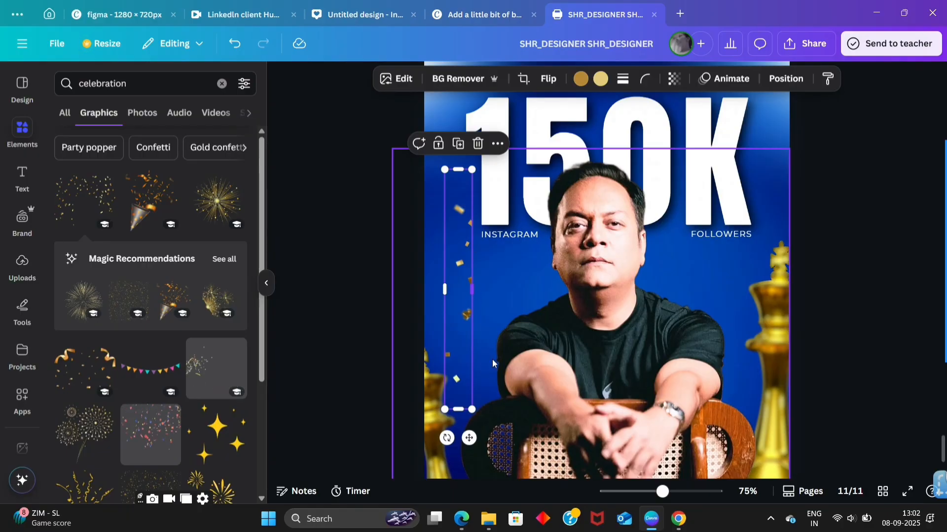
drag(456, 414, 608, 403)
drag(511, 168, 510, 304)
drag(525, 366, 546, 357)
drag(489, 418, 492, 402)
drag(483, 296, 481, 319)
drag(427, 360, 458, 360)
Move the cropped confetti piece to the right of the portrait, beside the golden king
drag(507, 340, 724, 433)
scroll(759, 163, up, 1)
scroll(722, 335, down, 2)
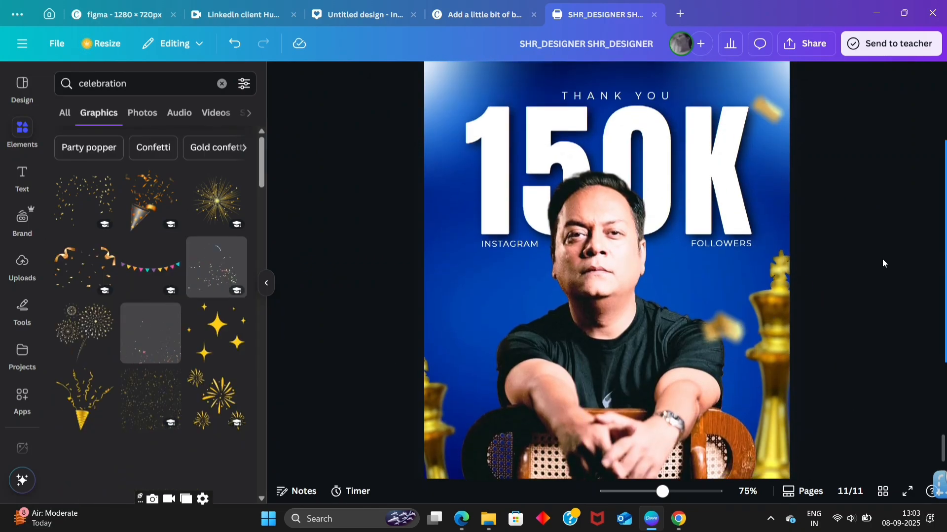
Duplicate the confetti piece beside the right king and move the copy to the left side of the portrait
scroll(883, 261, down, 2)
click(695, 274)
drag(663, 315, 690, 325)
drag(709, 280, 528, 317)
Rotate, resize and re-crop the copied confetti to show a different piece, and place it by the portrait's lower-left arm
drag(508, 365, 554, 357)
drag(507, 294, 445, 212)
drag(517, 253, 601, 189)
drag(467, 291, 526, 247)
drag(601, 189, 738, 154)
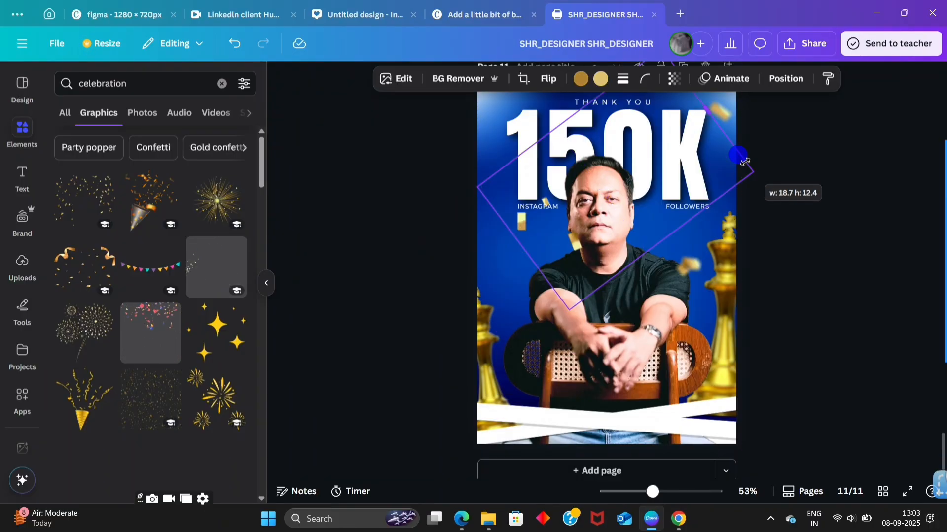
drag(665, 239, 712, 348)
drag(572, 117, 522, 281)
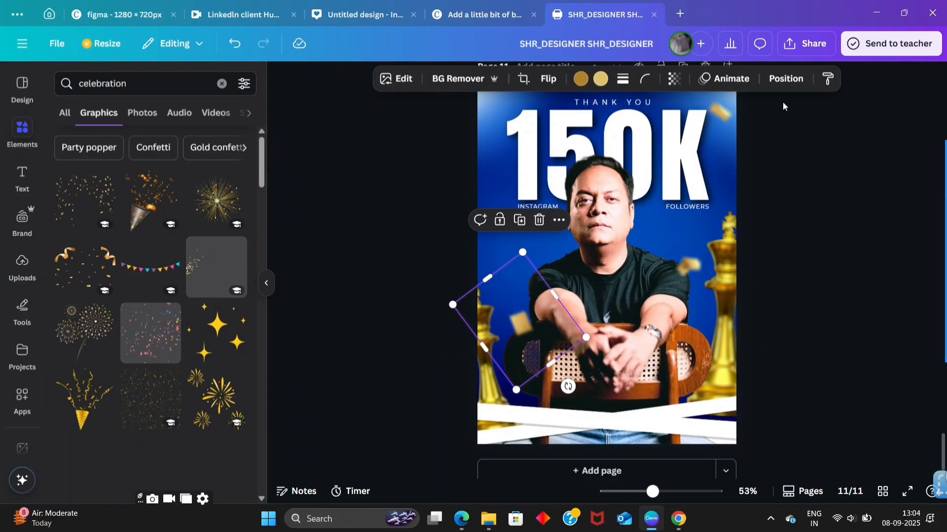
Send the lower-left confetti piece behind the portrait and nudge it slightly down
click(785, 79)
click(205, 399)
drag(503, 325, 503, 328)
click(866, 309)
scroll(866, 309, down, 3)
scroll(714, 319, up, 3)
scroll(714, 319, down, 2)
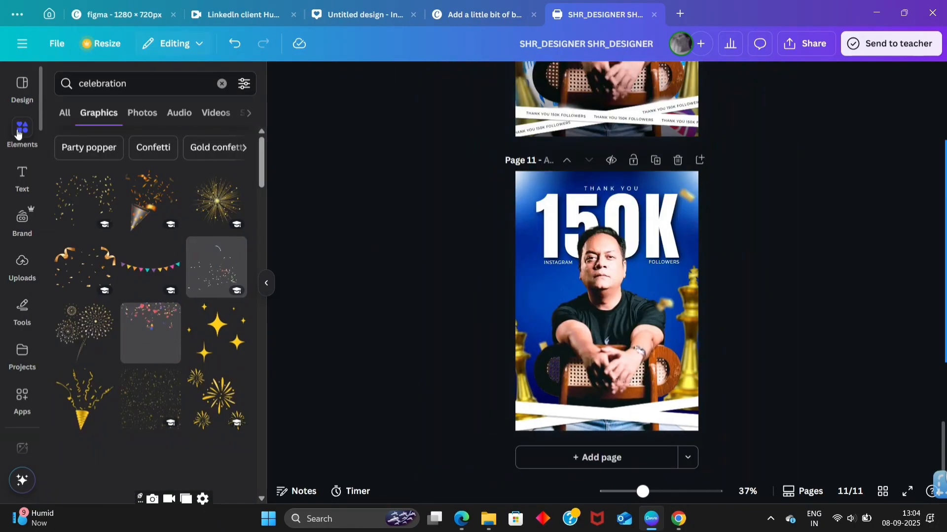
Search the photos for "Vote" and place the blue raised-hands photo across the lower part of the poster
click(222, 84)
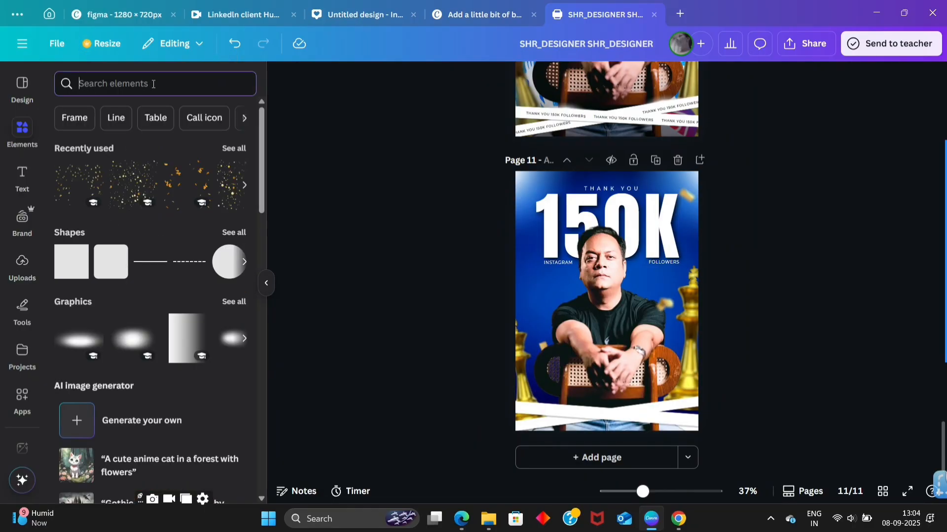
text(Vote)
key(Return)
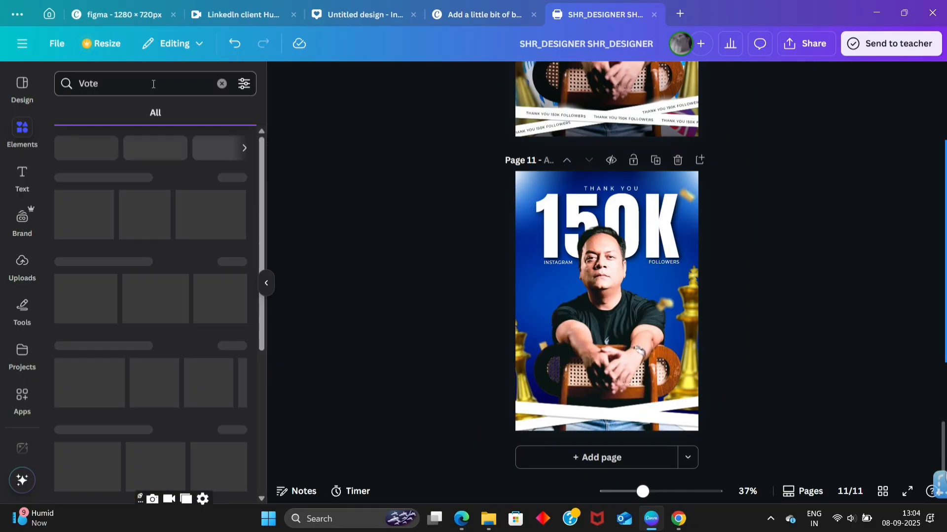
click(173, 112)
click(129, 114)
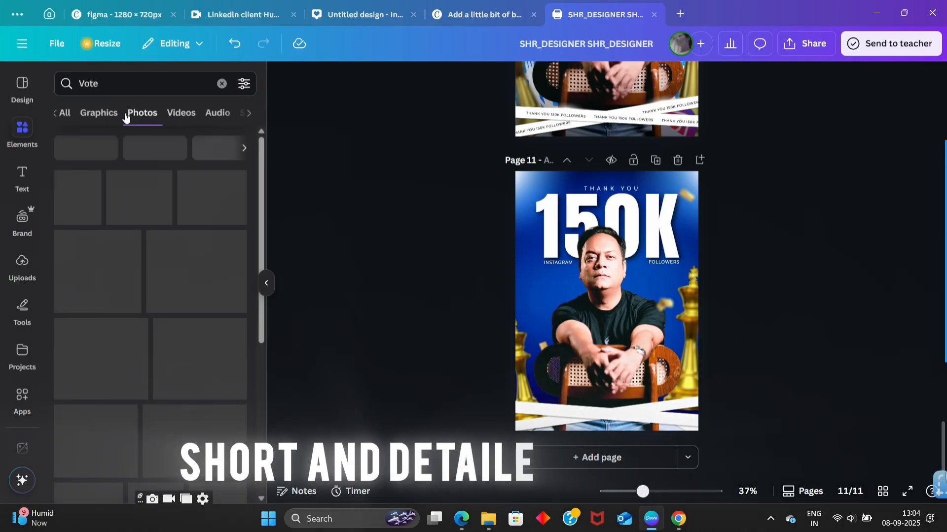
click(232, 295)
drag(618, 320, 618, 385)
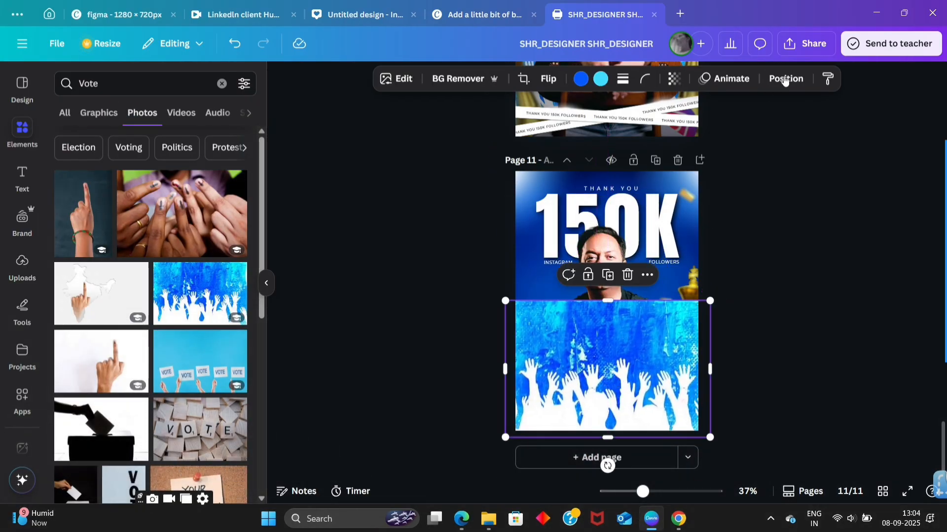
Move the raised-hands photo's layer below the kings and blue gradients, directly above the black gradient
click(786, 78)
scroll(156, 264, down, 3)
drag(177, 181, 175, 281)
drag(170, 247, 190, 399)
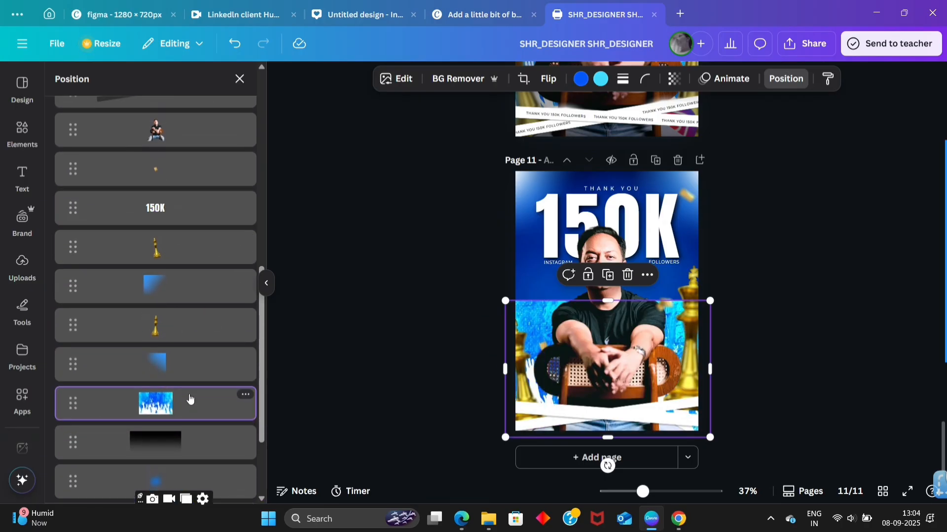
Place a black gradient over the lower part of the poster, layered directly above the portrait
click(629, 188)
click(155, 442)
drag(577, 148, 576, 378)
scroll(159, 349, down, 3)
drag(156, 325, 180, 170)
click(569, 81)
click(572, 135)
drag(613, 376, 613, 404)
Select the raised-hands photo and search the Canva apps for "image blend"
scroll(163, 375, down, 2)
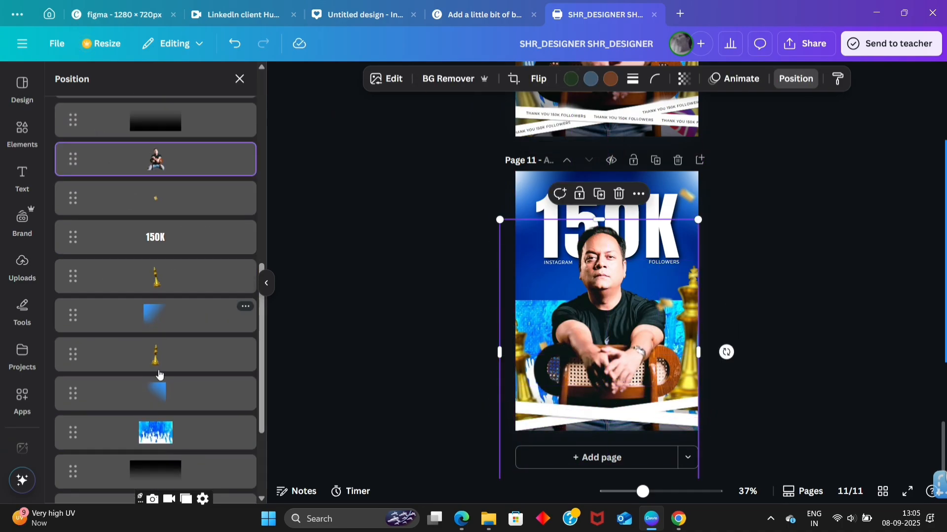
click(170, 426)
scroll(7, 321, down, 3)
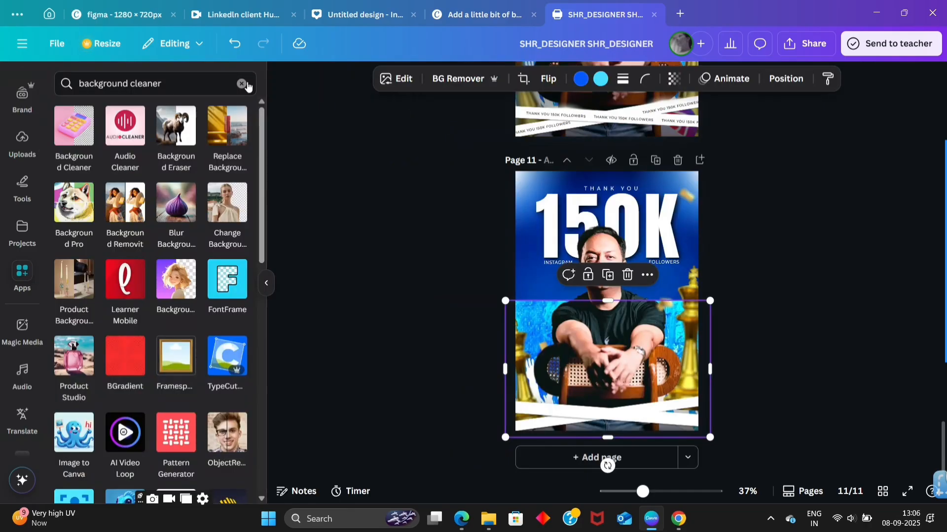
click(242, 84)
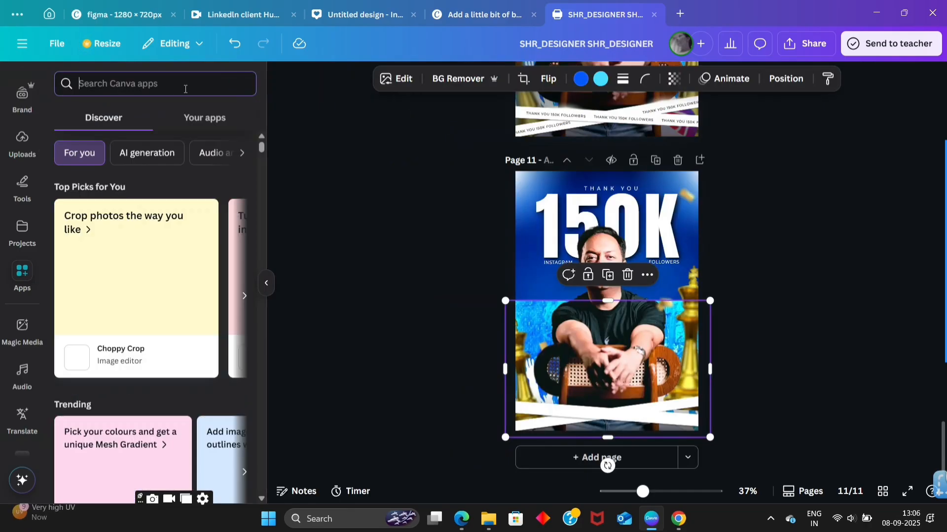
text(im)
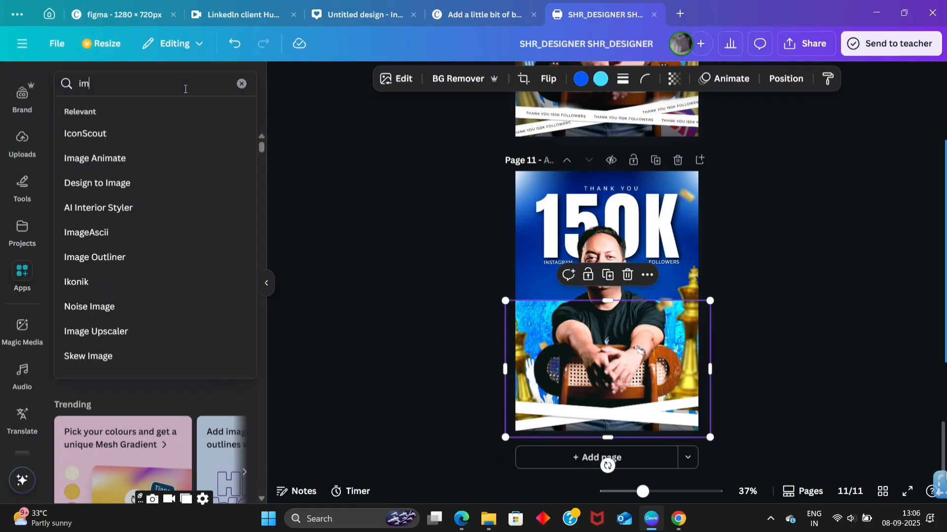
text(age blen)
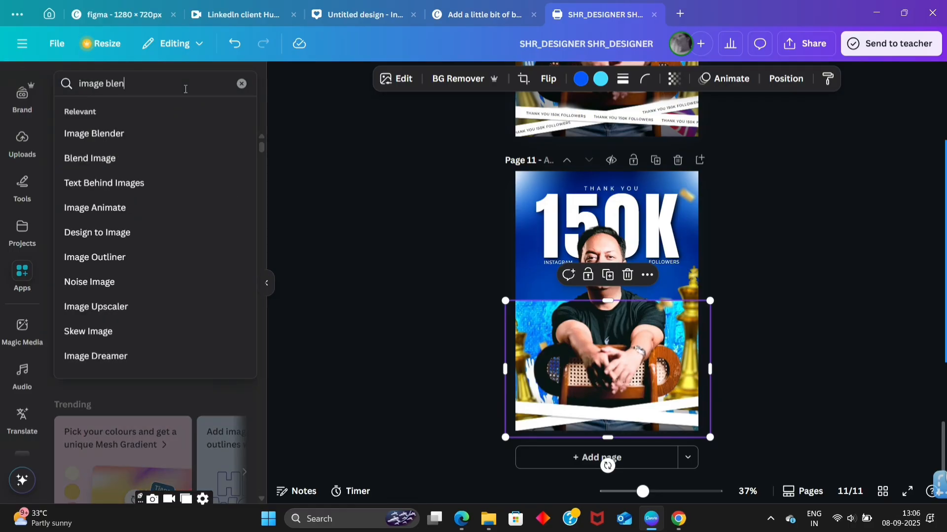
text(d)
key(Return)
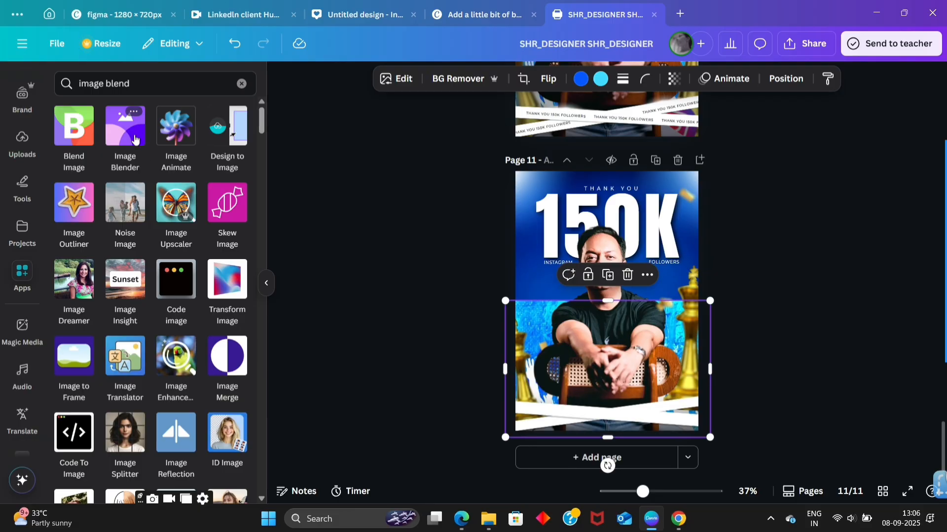
Fade the raised-hands photo's upper edge with Image Blender's Linear tool at strength 10 and save the blend
click(120, 132)
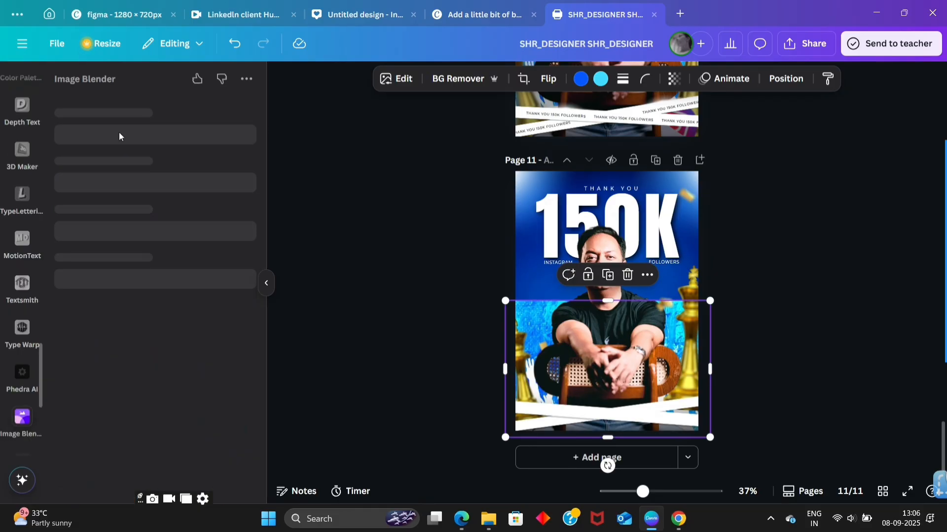
click(85, 177)
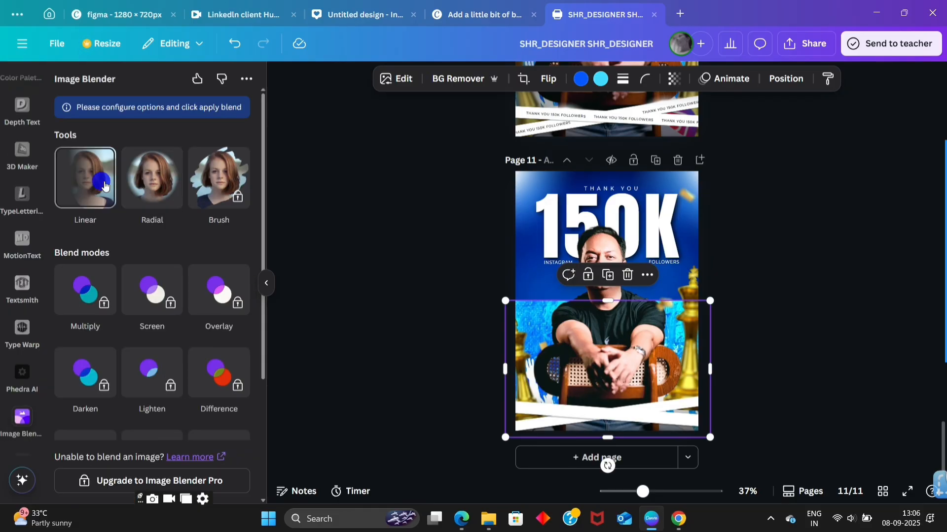
drag(139, 234, 119, 235)
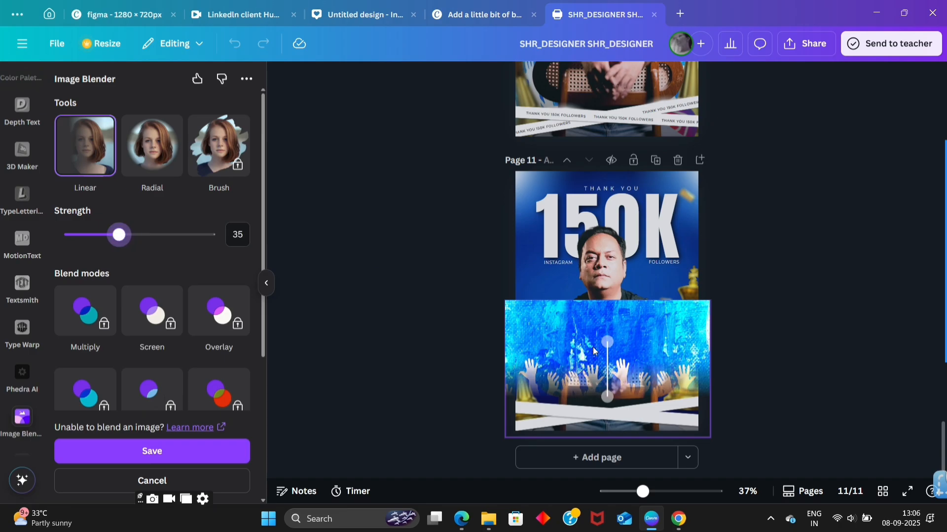
drag(610, 407, 600, 294)
mouse_move(118, 235)
mouse_down()
mouse_move(99, 238)
mouse_move(205, 232)
mouse_move(100, 240)
mouse_up()
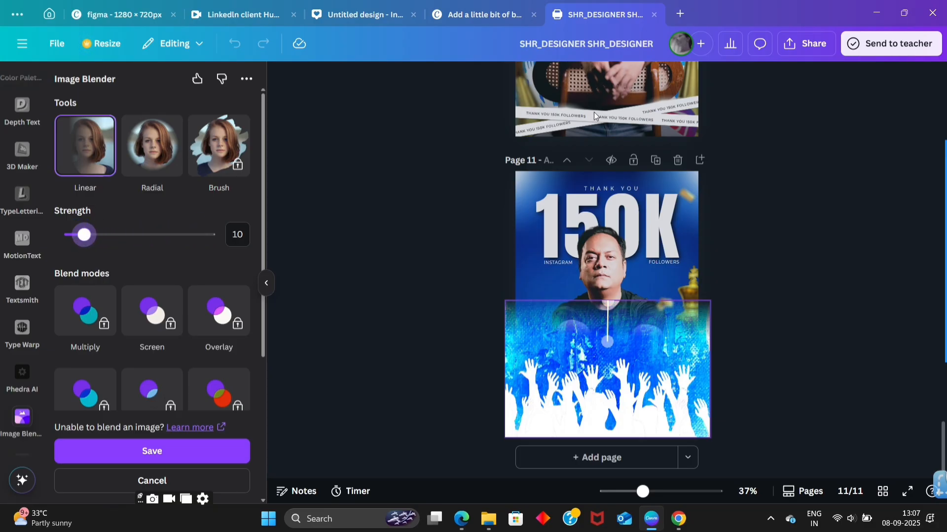
click(160, 451)
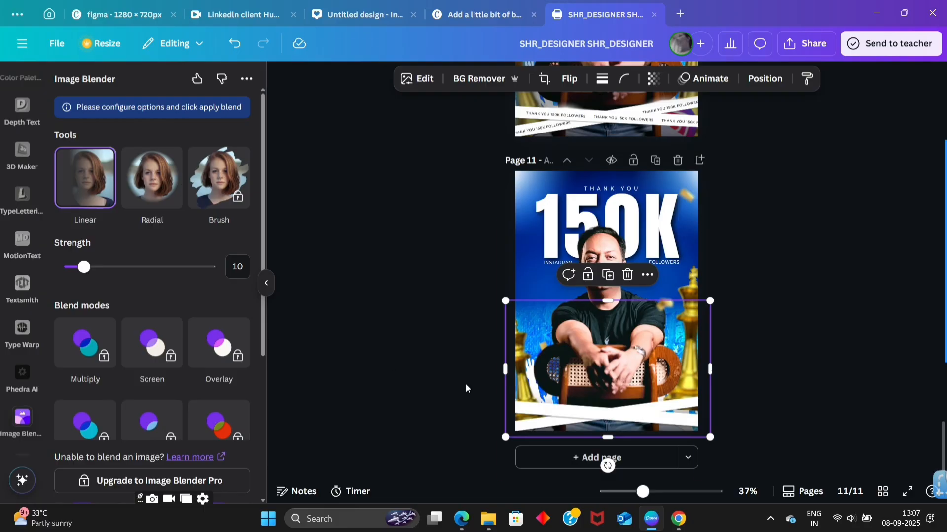
click(767, 267)
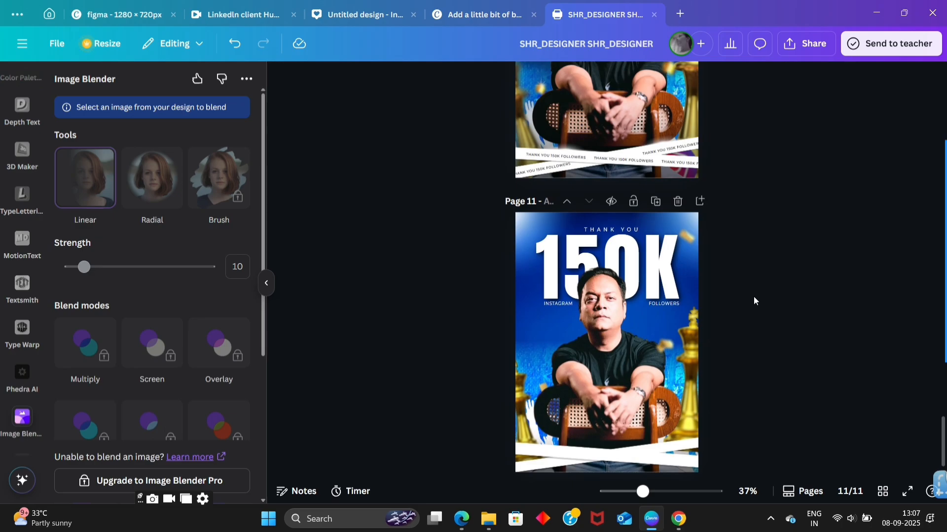
Add a small "THANK YOU 150K FOLLOWERS" caption in Montserrat 11.1 on the descending white ribbon, rotated 4° to follow it
click(558, 262)
drag(569, 296, 576, 345)
drag(557, 452, 562, 446)
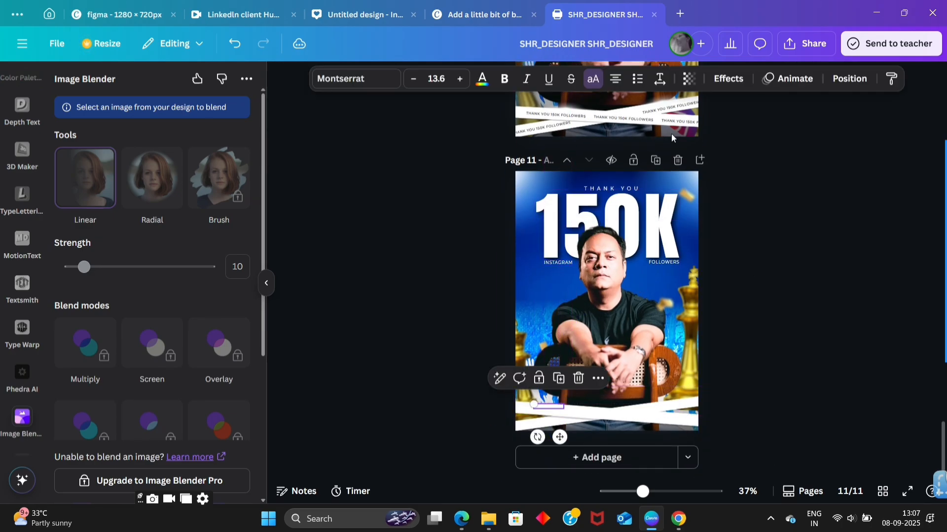
scroll(591, 123, up, 5)
drag(479, 127, 525, 352)
scroll(517, 345, down, 5)
key(ctrl+z)
click(503, 286)
drag(504, 285, 481, 405)
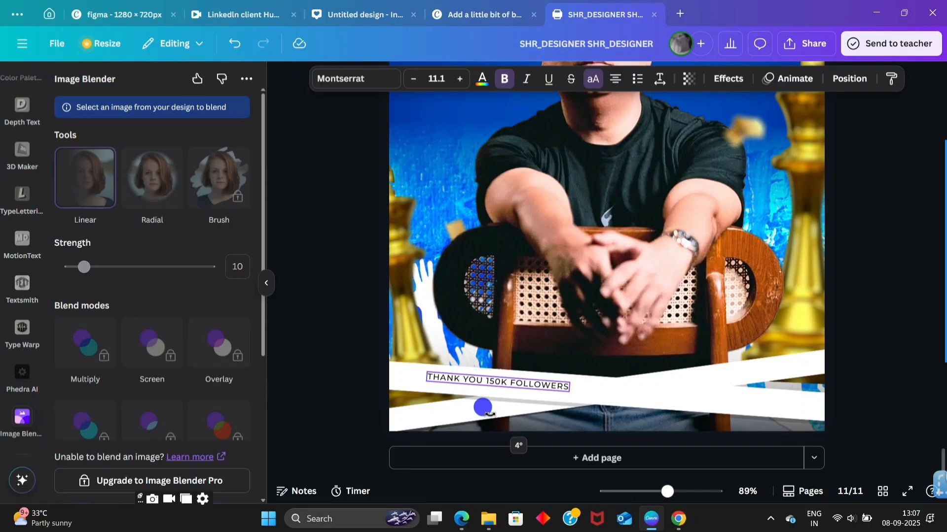
Duplicate the ribbon caption twice along the same white strip, spacing the three copies evenly
click(344, 77)
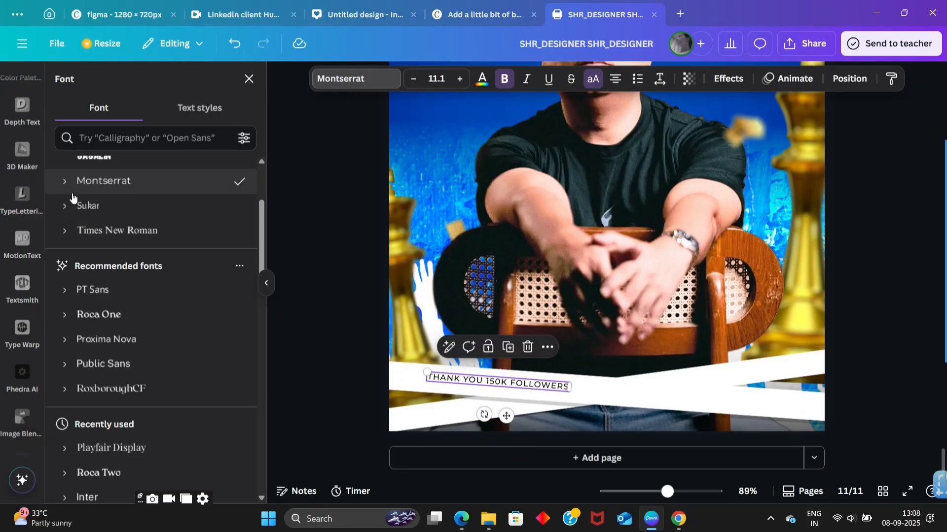
click(65, 180)
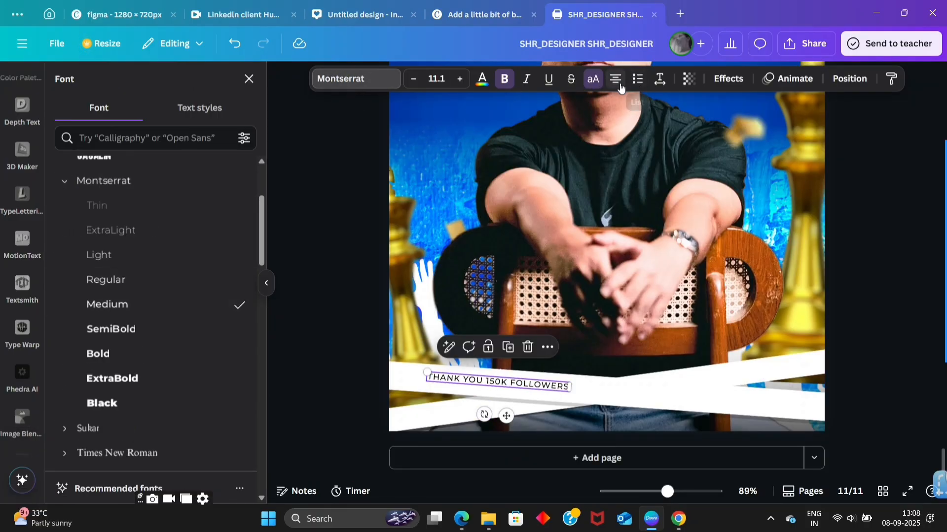
click(660, 81)
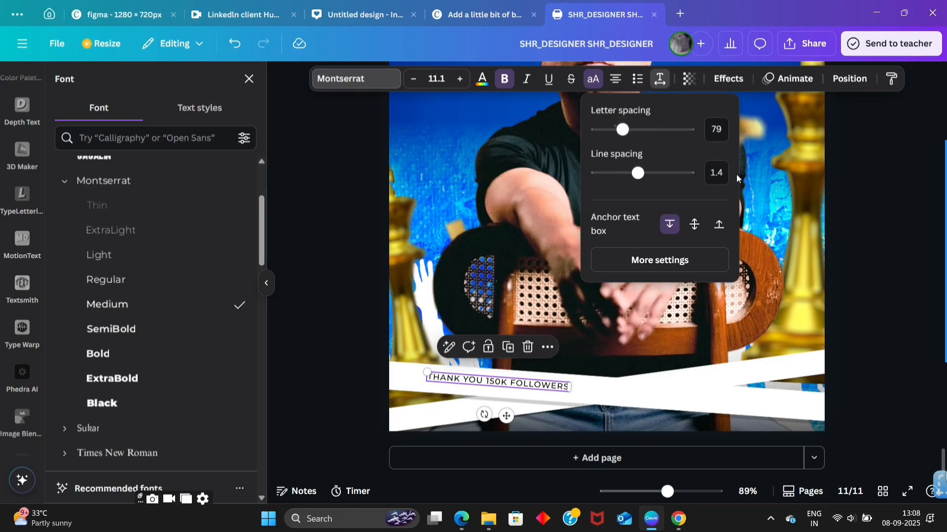
click(855, 341)
drag(512, 416, 822, 440)
click(734, 407)
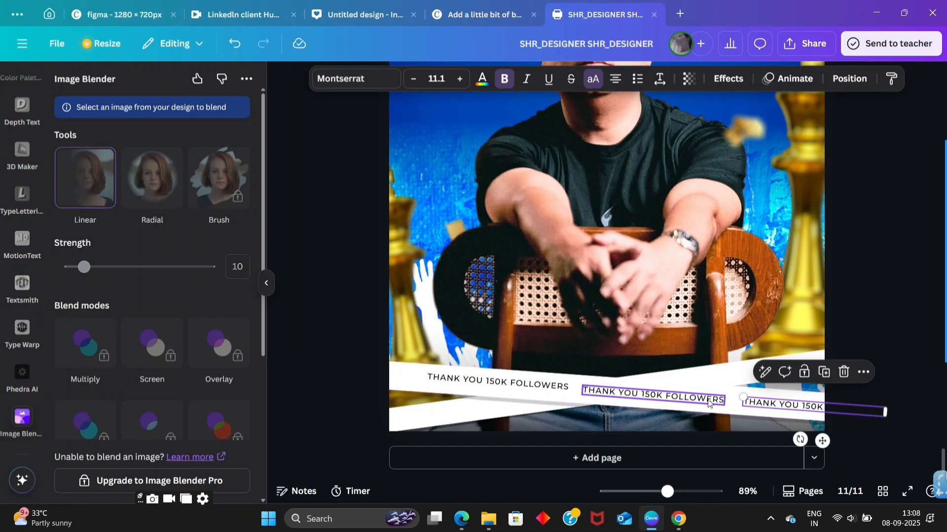
drag(702, 406, 702, 406)
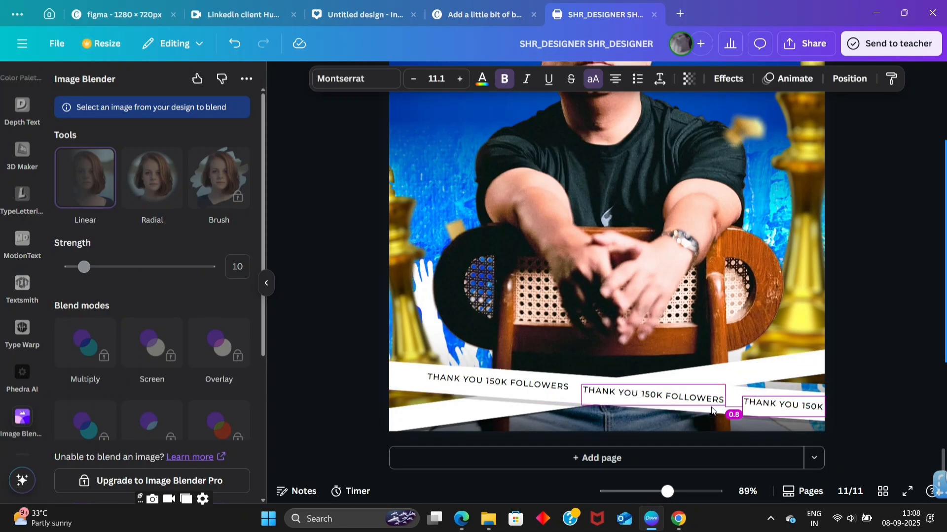
click(622, 394)
mouse_move(537, 390)
mouse_down()
mouse_move(524, 391)
mouse_move(542, 392)
mouse_up()
Copy the two-line handwritten name from the page 10 poster and paste it beside the portrait on page 11
scroll(838, 293, down, 3)
scroll(399, 244, up, 1)
scroll(397, 241, down, 1)
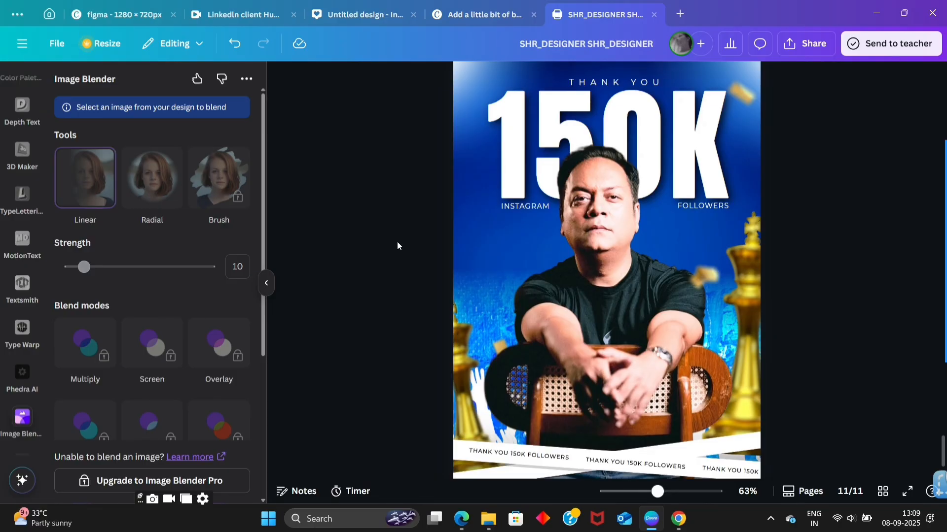
scroll(398, 241, up, 2)
scroll(772, 251, up, 4)
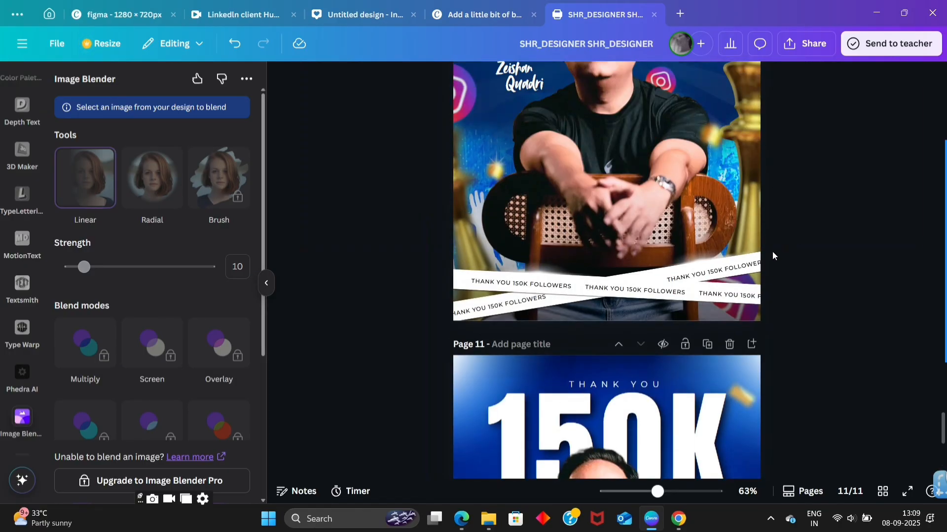
scroll(772, 250, up, 3)
click(518, 222)
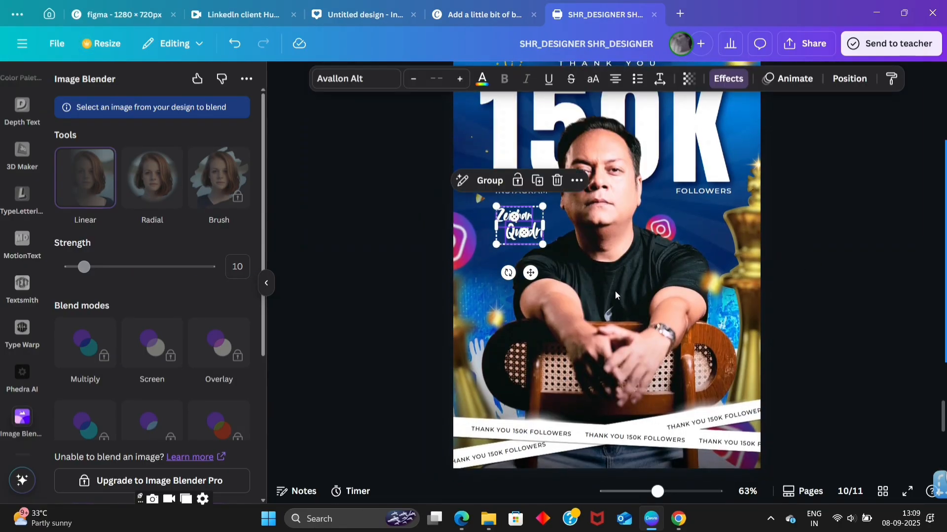
key(ctrl+c)
scroll(616, 295, down, 6)
click(510, 377)
key(ctrl+v)
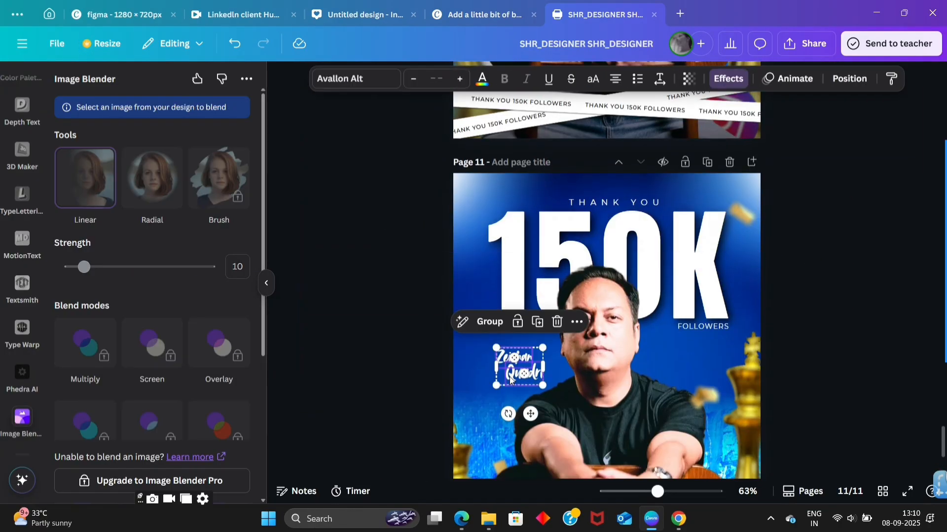
Set the Lift effect intensity to 46 on the second line of the handwritten name
click(487, 369)
click(519, 371)
click(370, 82)
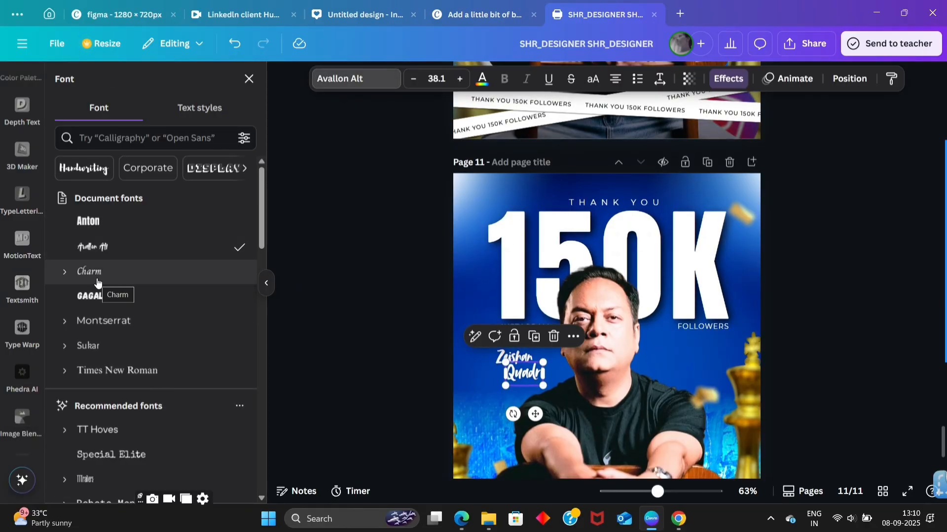
click(729, 79)
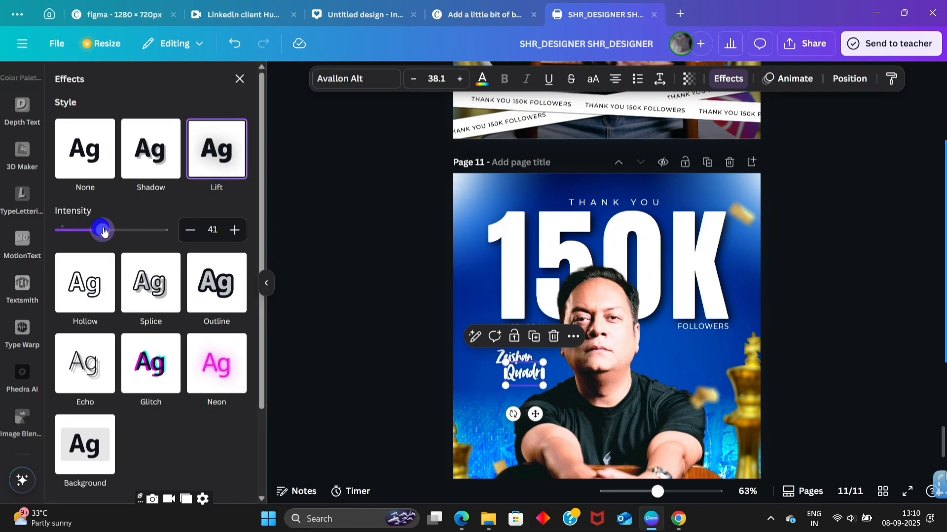
click(659, 79)
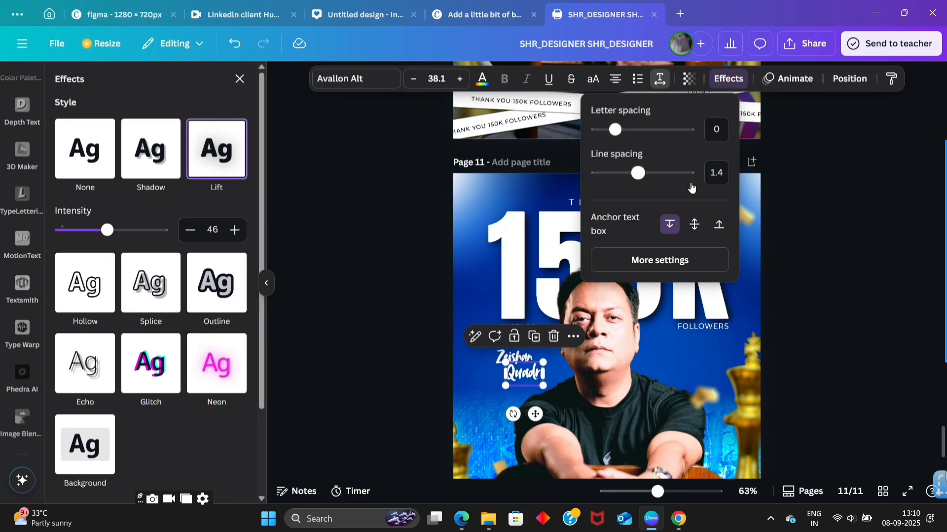
click(850, 209)
click(851, 208)
Select the crown over the page 10 headline and search the graphics for "king cap"
scroll(849, 217, up, 3)
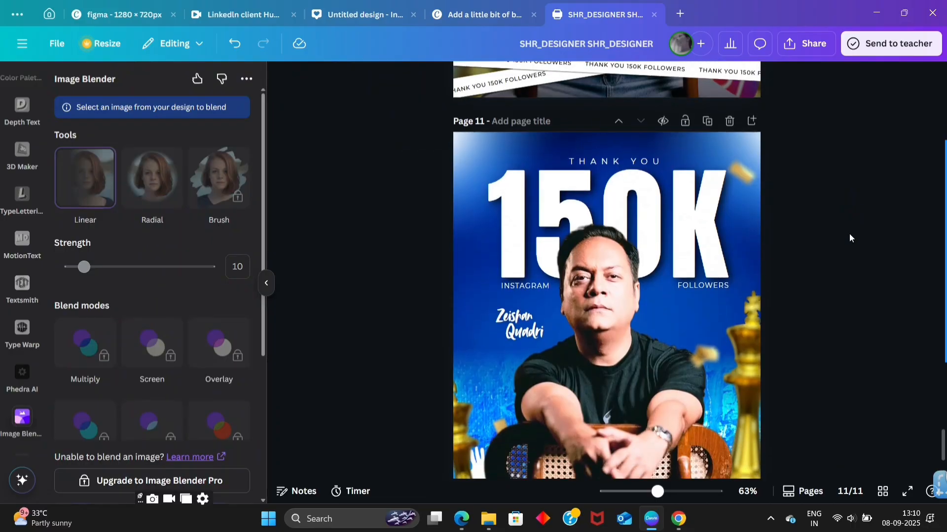
scroll(849, 238, up, 5)
click(677, 148)
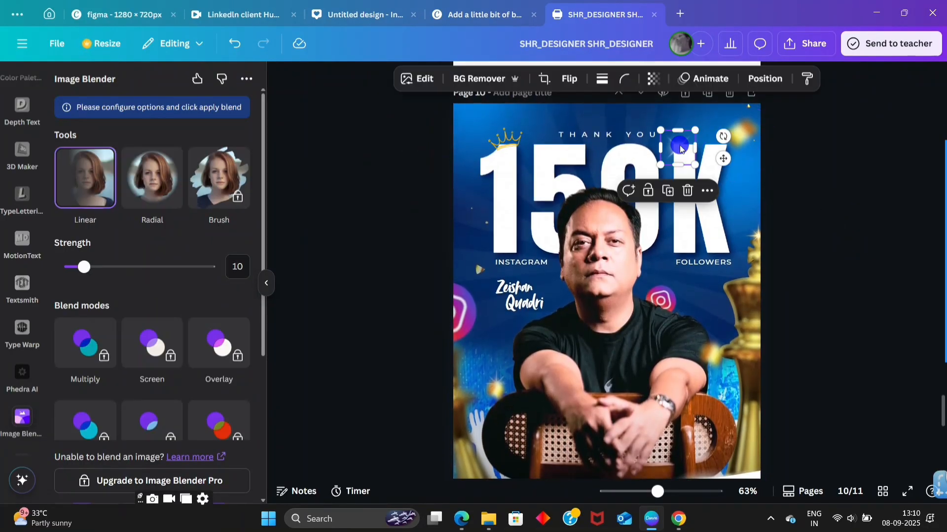
click(517, 137)
scroll(1, 138, up, 5)
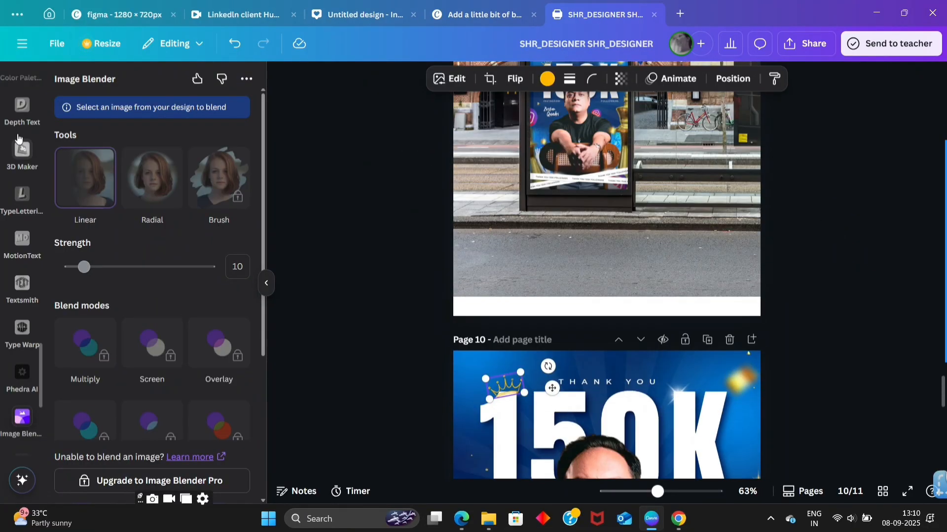
scroll(18, 133, up, 12)
click(19, 110)
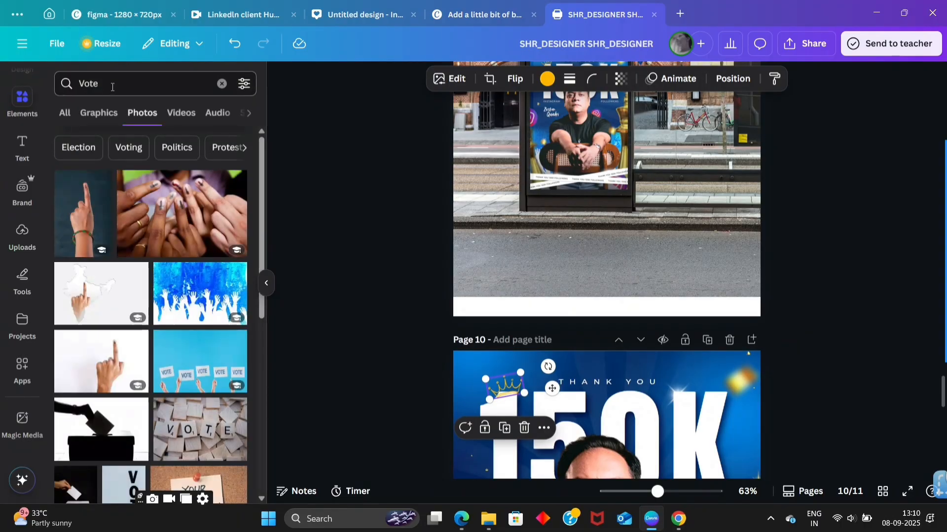
key(l)
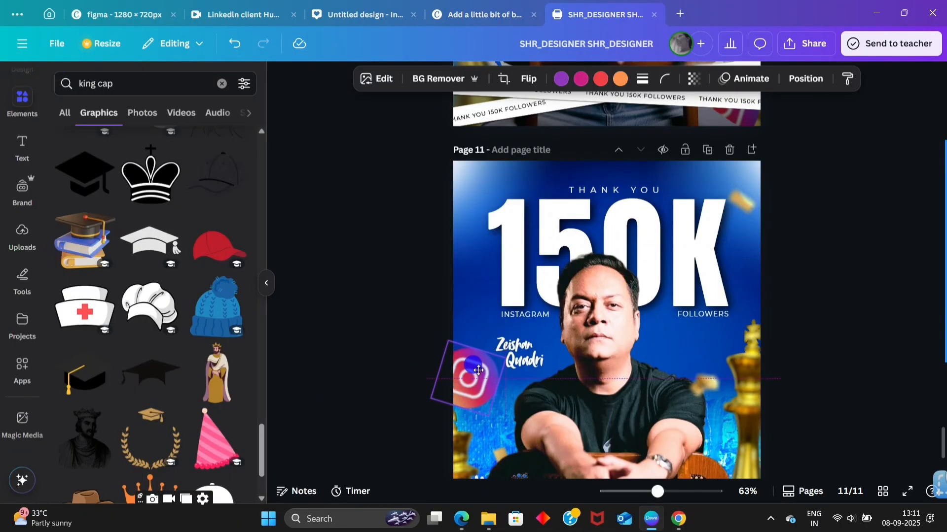
Copy a small Instagram icon beside the right shoulder, layered directly above the 150K text, and a confetti piece beside the left shoulder
alt+drag(462, 367, 685, 400)
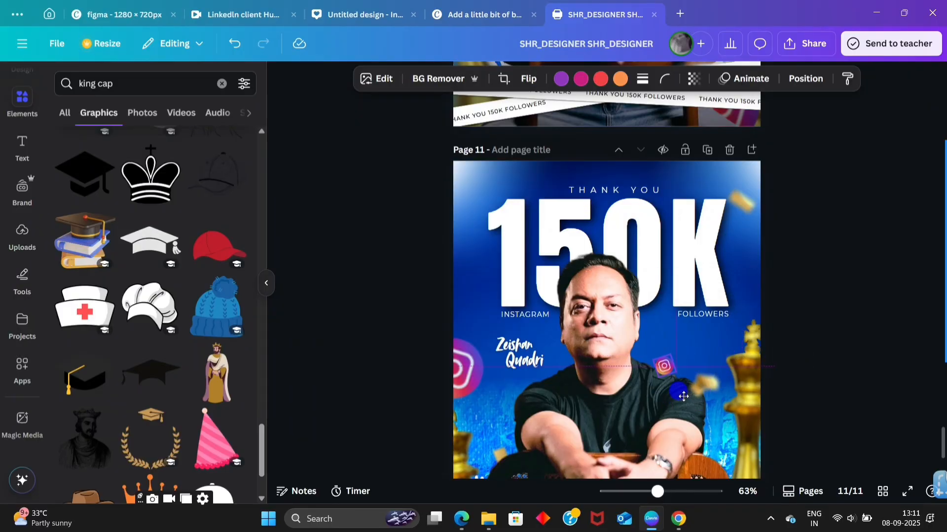
drag(162, 184, 170, 395)
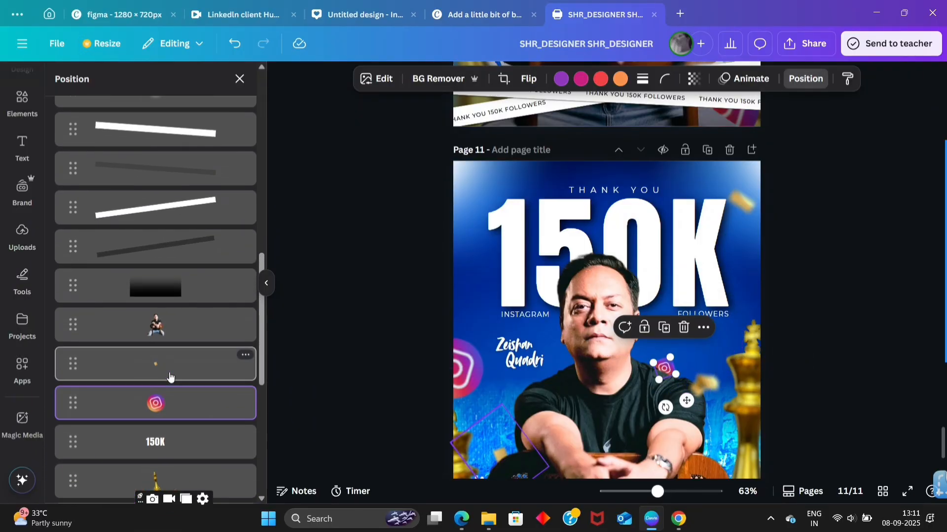
drag(669, 358, 670, 356)
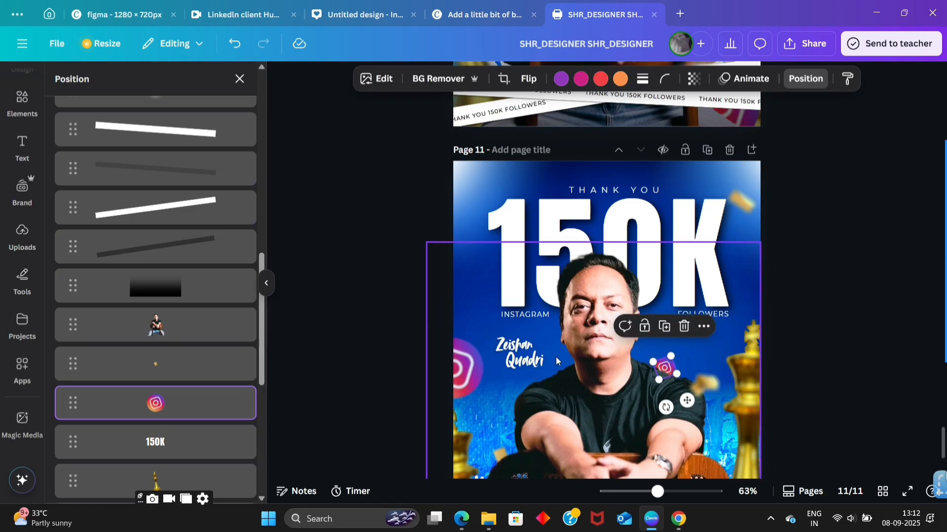
click(705, 384)
drag(705, 384, 508, 402)
Search the graphics for "Sparkle" and insert the thin white starburst sparkle
click(23, 101)
click(131, 89)
text(Sparkle)
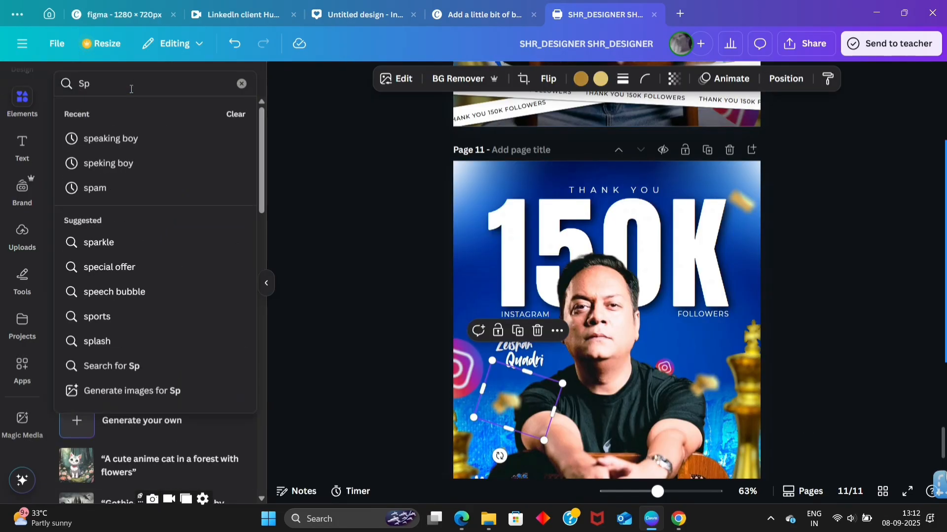
key(Return)
click(101, 113)
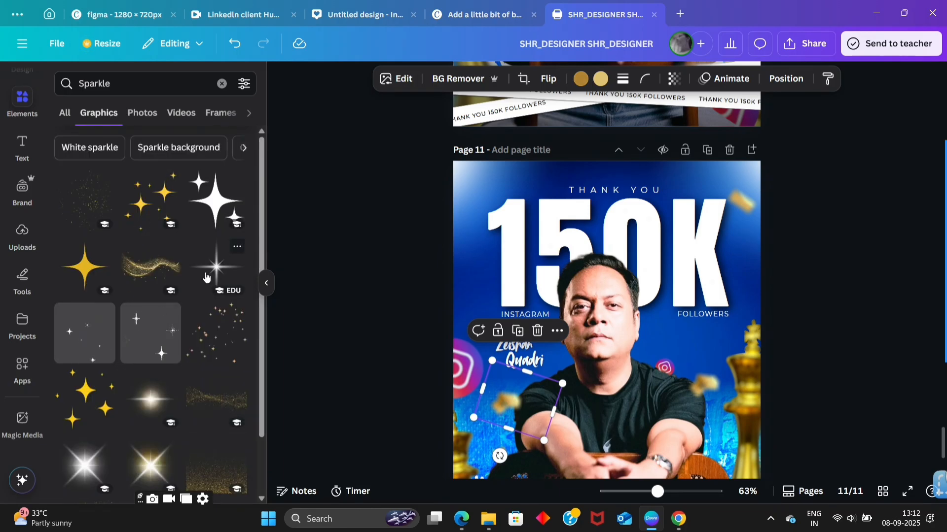
click(217, 267)
Shrink the white sparkle and place it on the upper-left corner of the headline's letter K
drag(697, 406, 597, 230)
drag(632, 326, 483, 178)
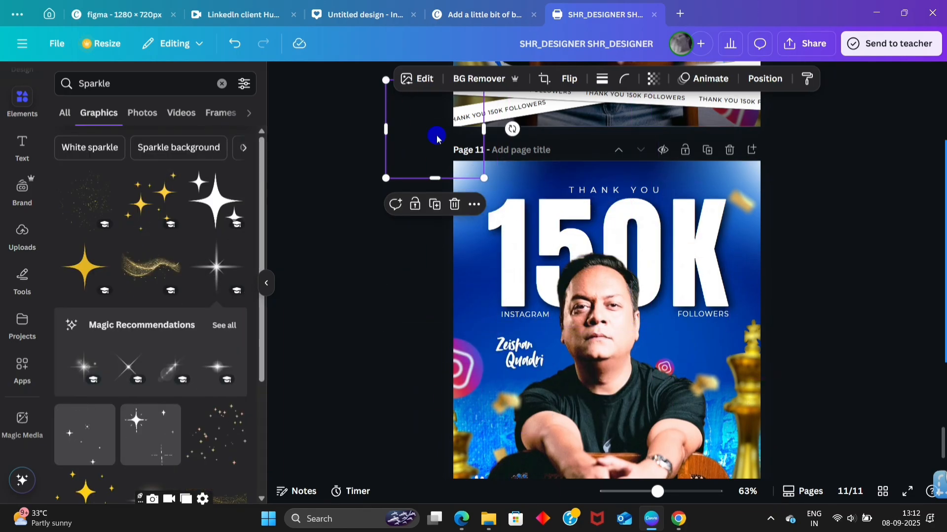
drag(423, 114, 494, 189)
drag(457, 154, 678, 202)
Place copies of the sparkle on the tip of the right golden king and beside the lower-left confetti
click(505, 202)
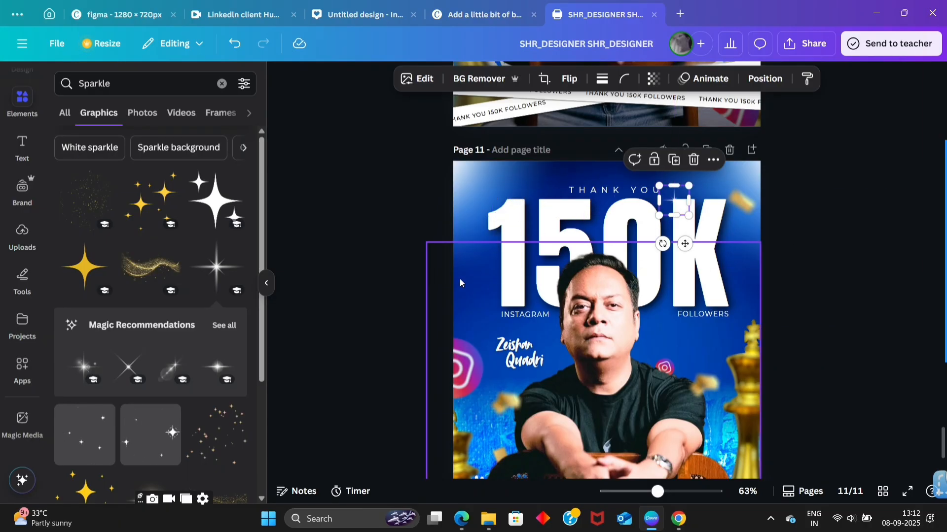
drag(683, 242, 801, 334)
Review the page 11 poster from headline to ribbons along with the Sparkle graphics, and select the bottom black gradient
scroll(818, 290, down, 2)
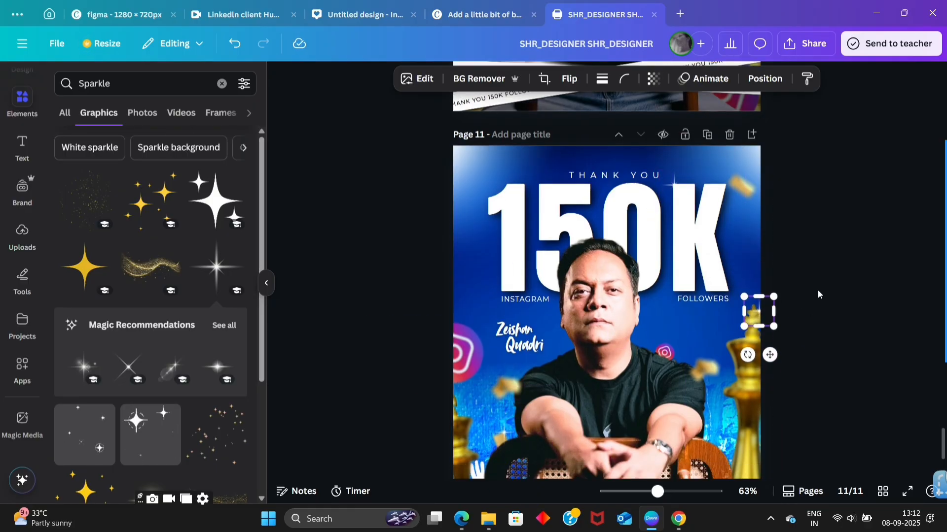
scroll(818, 295, up, 1)
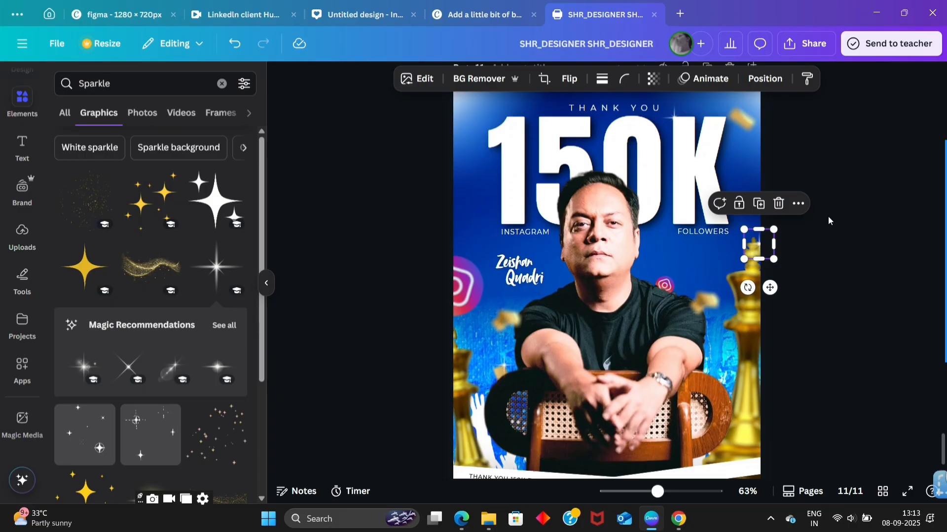
scroll(18, 176, up, 1)
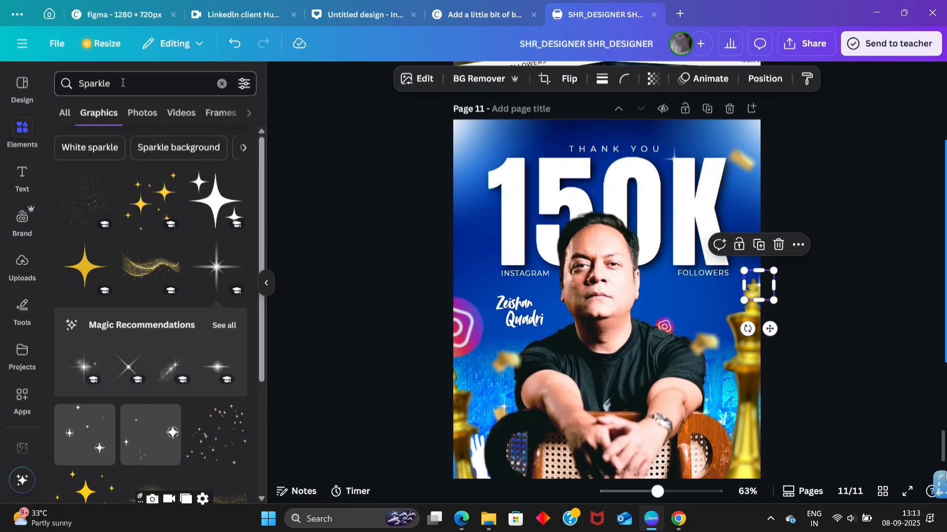
scroll(800, 206, down, 3)
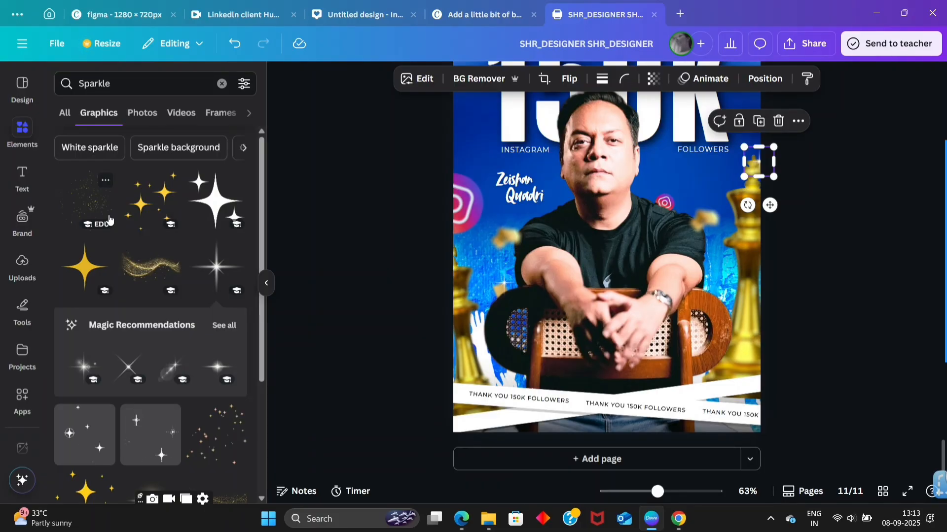
scroll(345, 188, up, 3)
scroll(345, 187, down, 1)
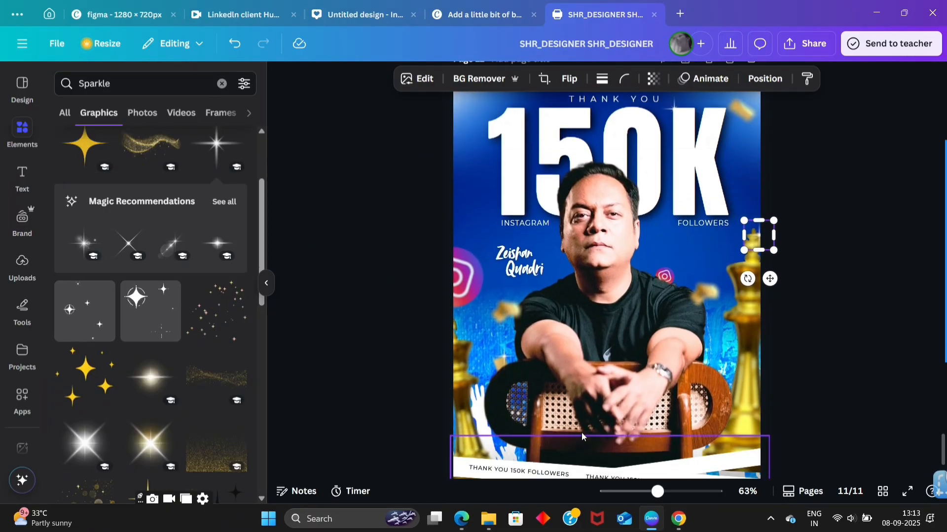
scroll(631, 429, down, 2)
click(598, 379)
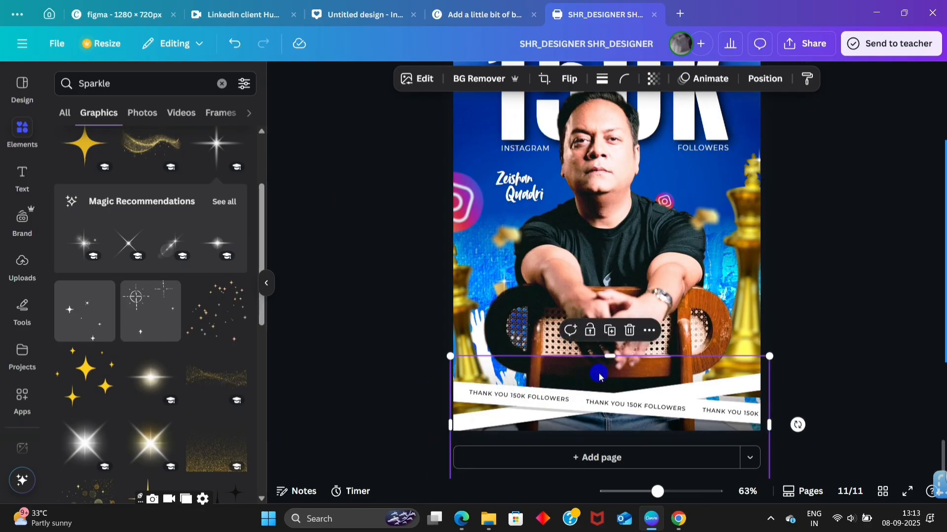
scroll(598, 378, down, 1)
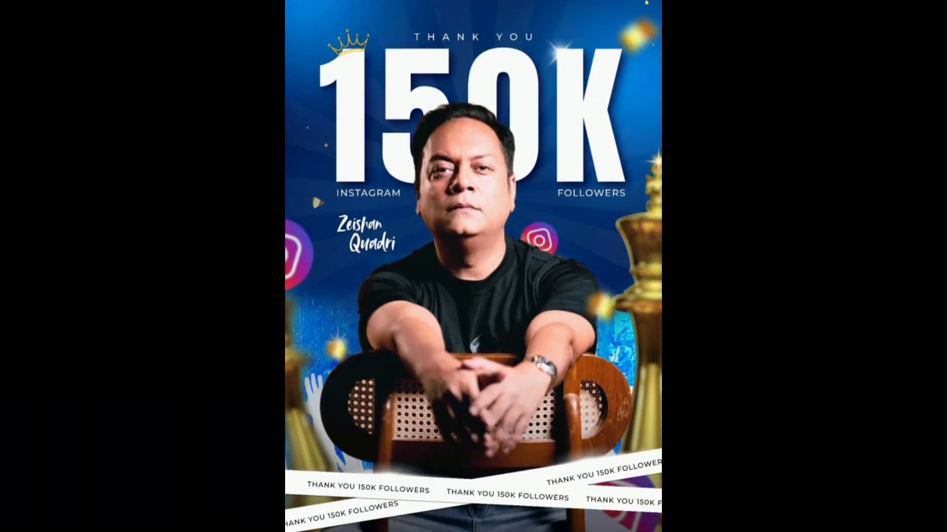